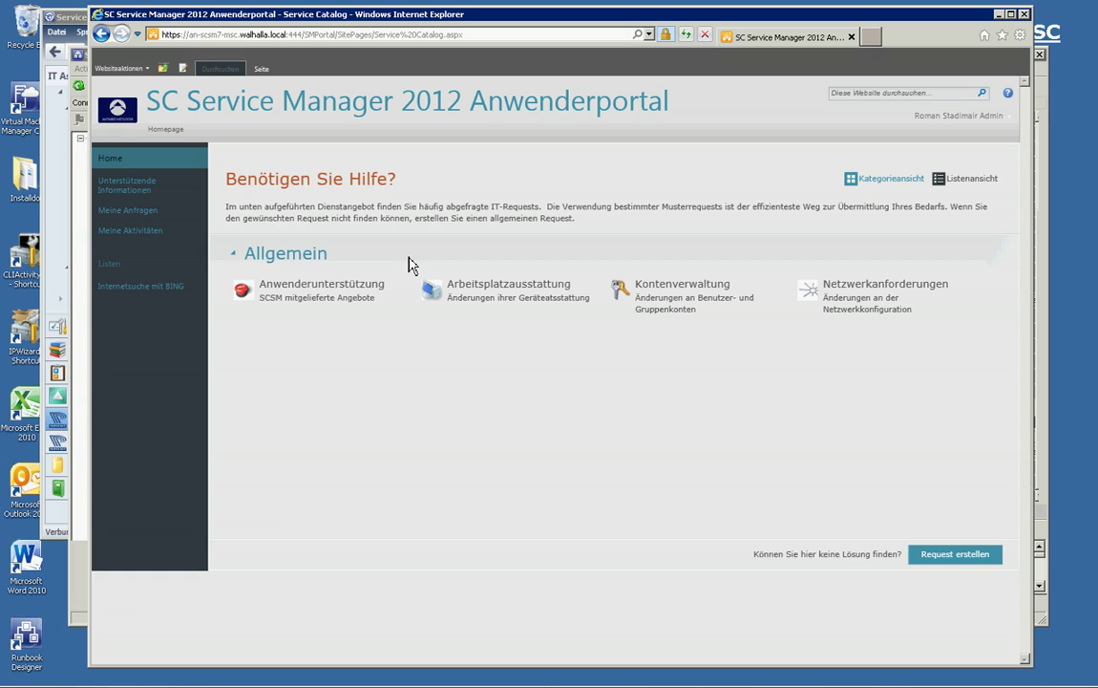
Open the ANLX Hardwareanforderung request offering under the Arbeitsplatzausstattung service offering.
left_click(485, 297)
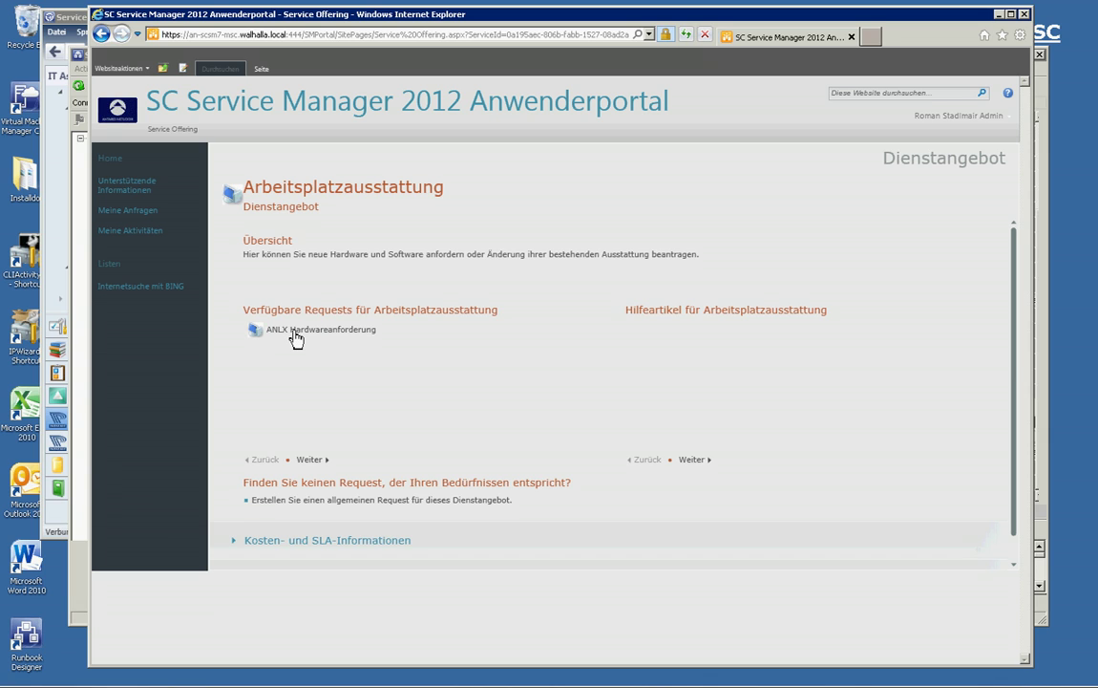
left_click(295, 334)
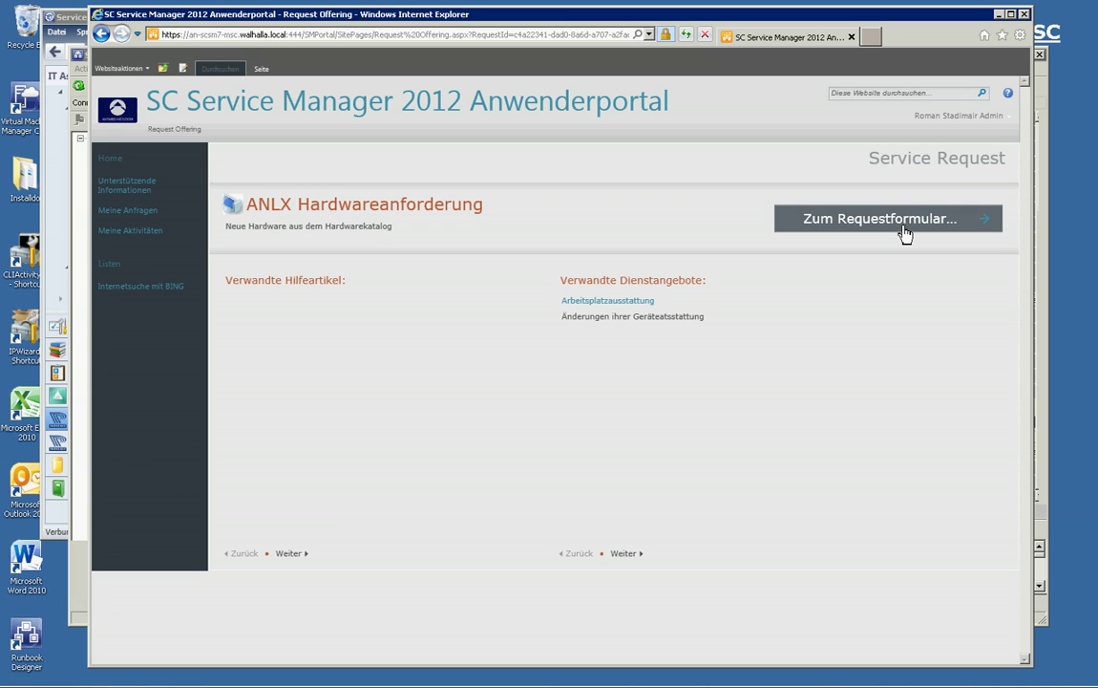
Open the request form and select the DELL Optiplex 790 Desktop model.
left_click(812, 207)
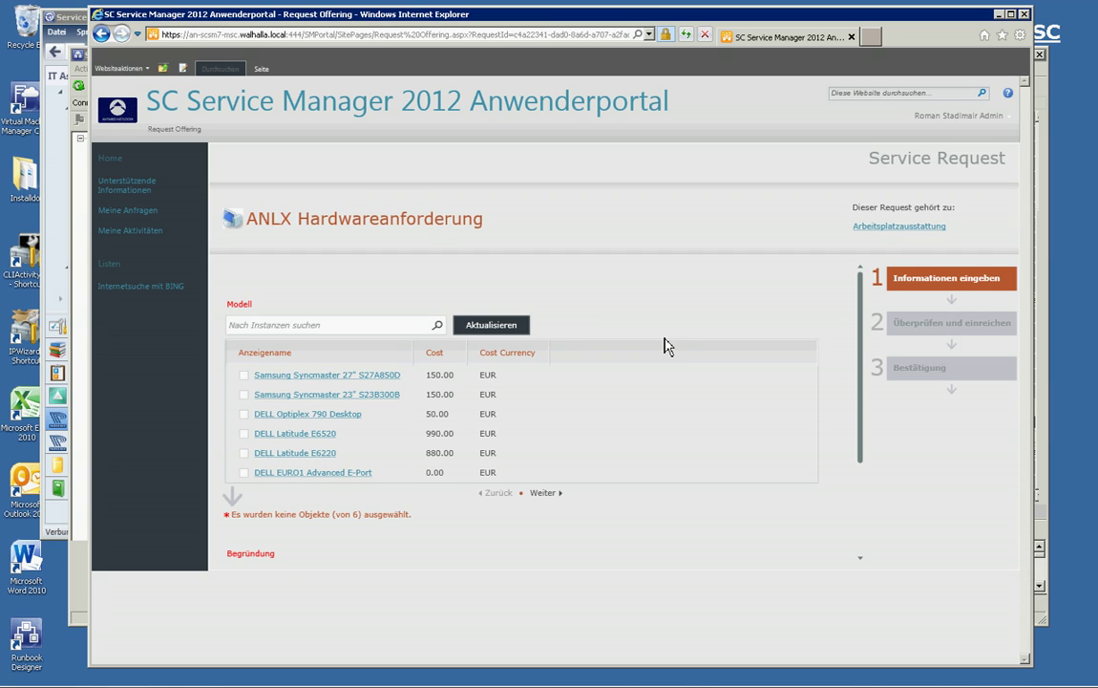
scroll(864, 347, "down", 1)
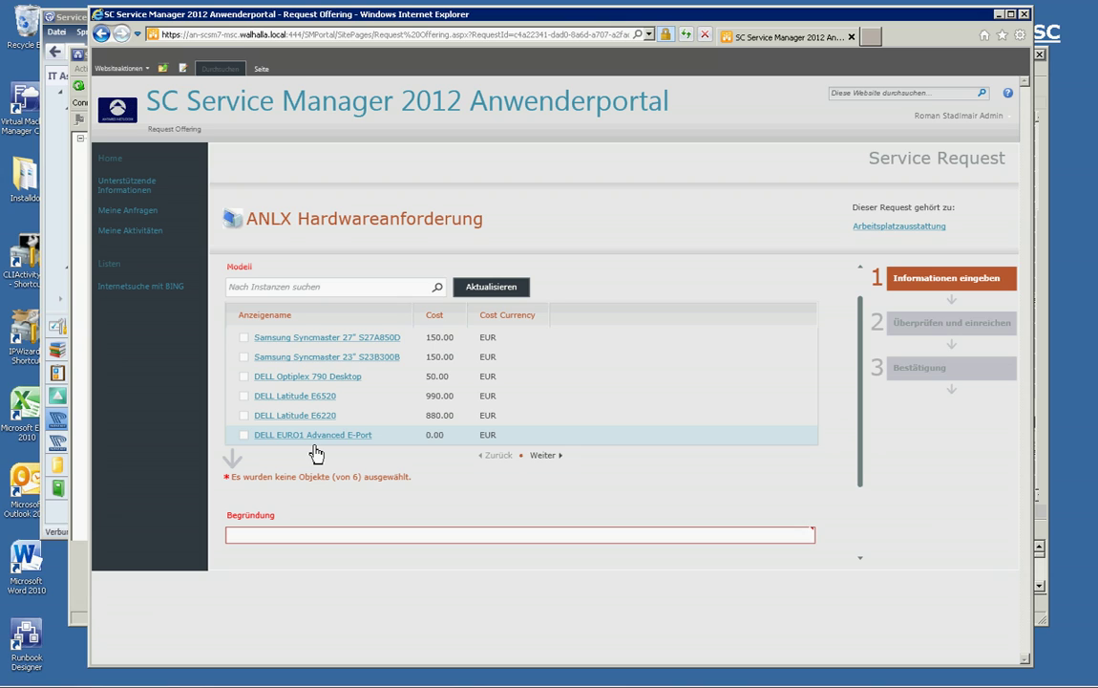
left_click(244, 378)
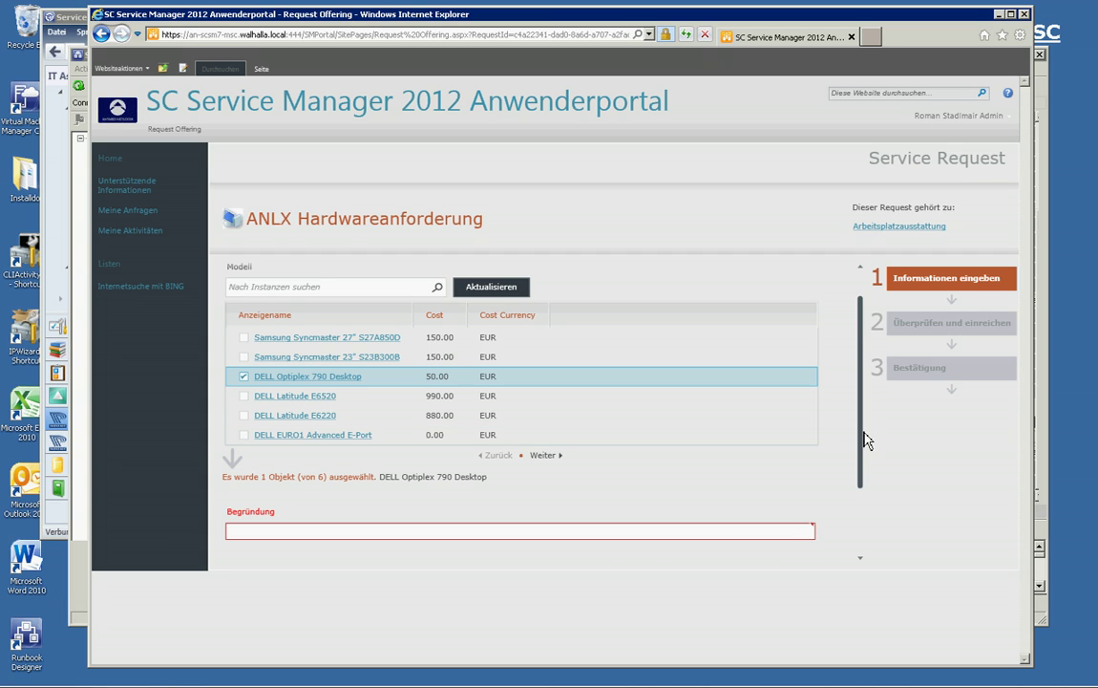
scroll(864, 441, "down", 2)
Enter the justification 'Need this for my Job' and set the start date to 7/12/2012.
left_click(441, 431)
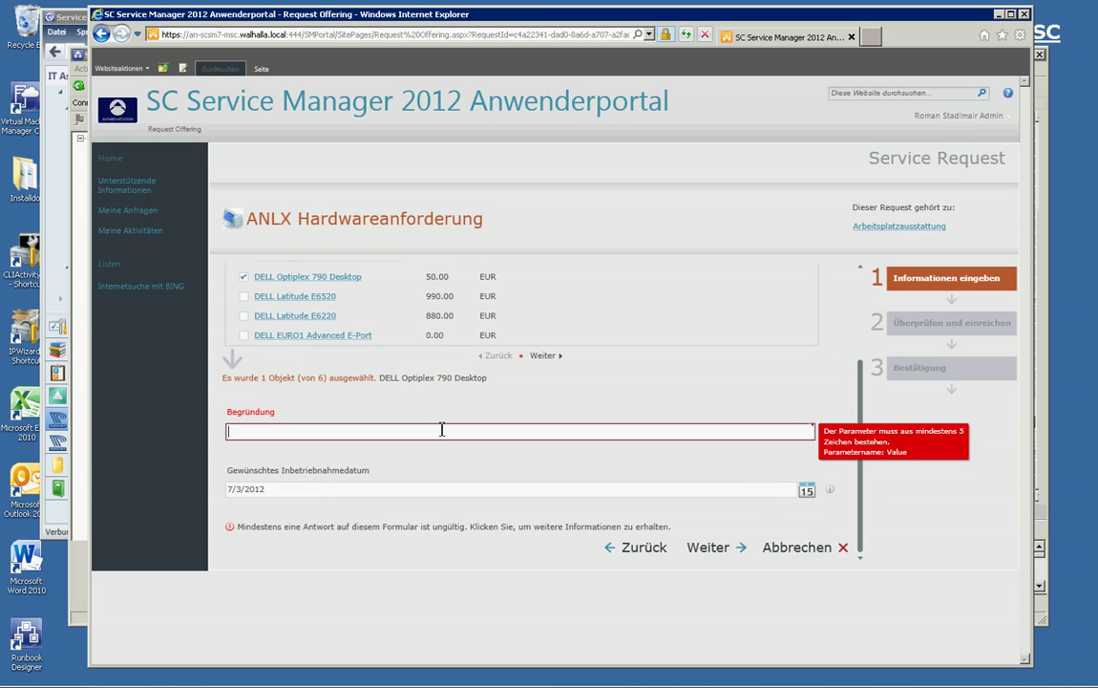
type("Need this for ")
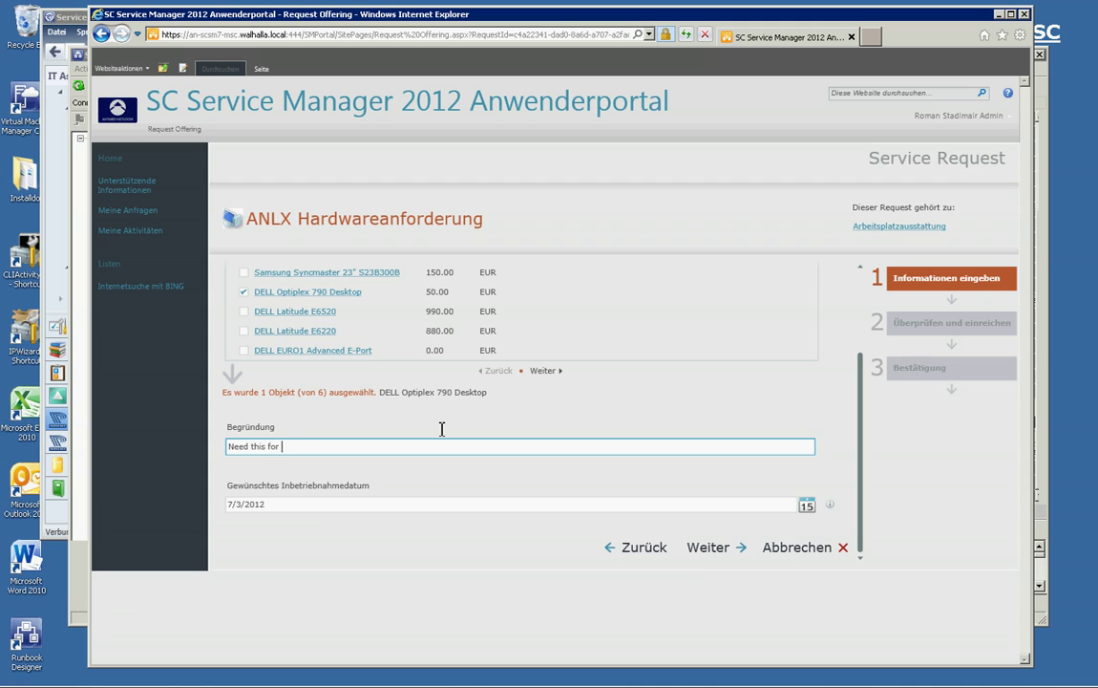
type("my Job")
left_click(812, 511)
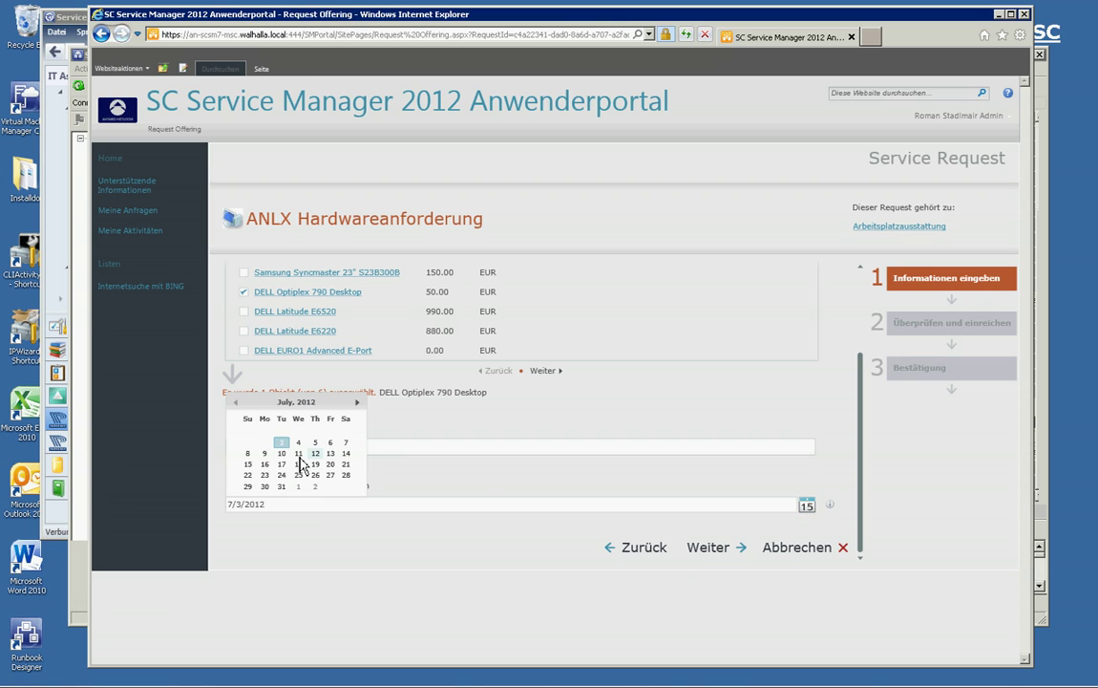
left_click(315, 453)
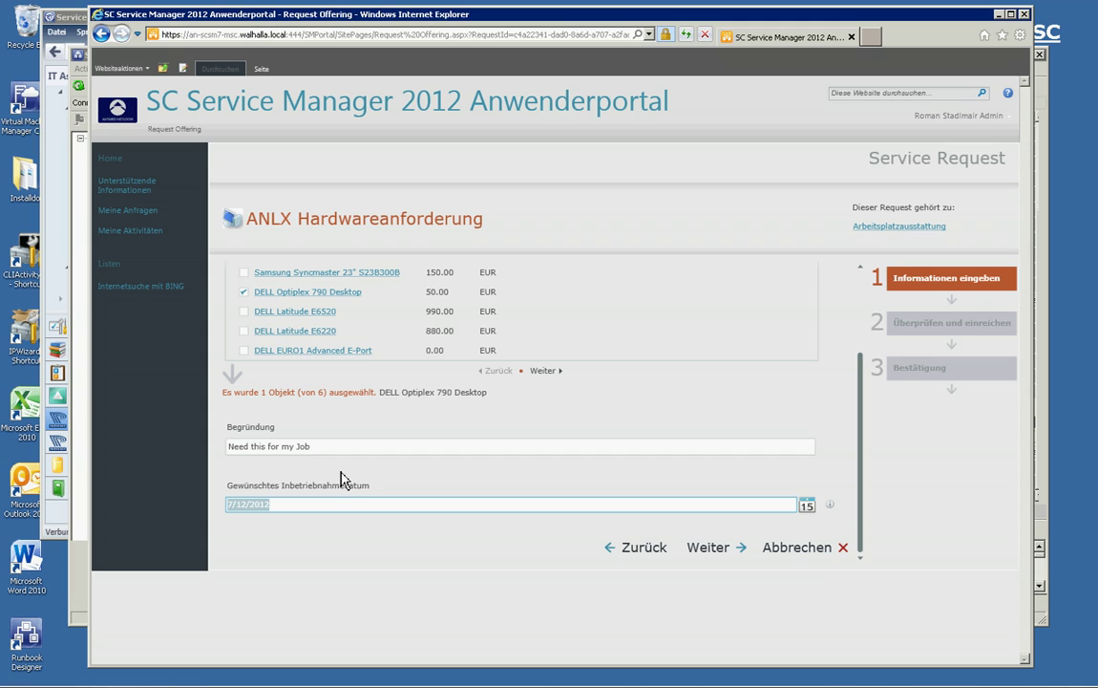
Review and submit the hardware request, then open and refresh the details of SR1865.
left_click(708, 554)
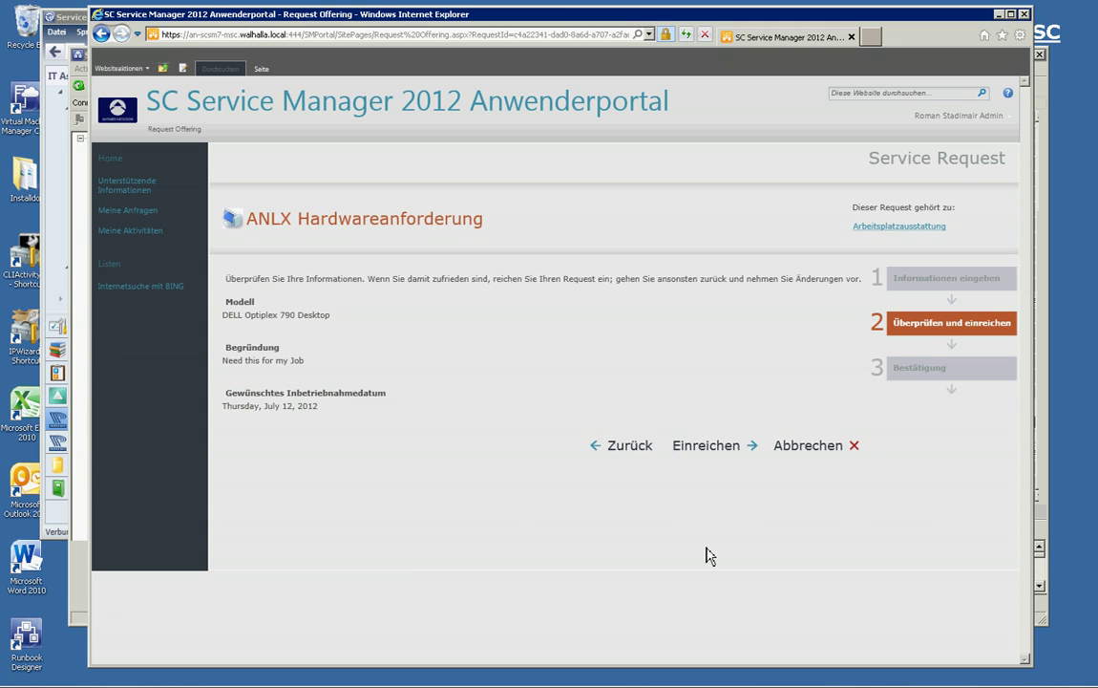
left_click(712, 451)
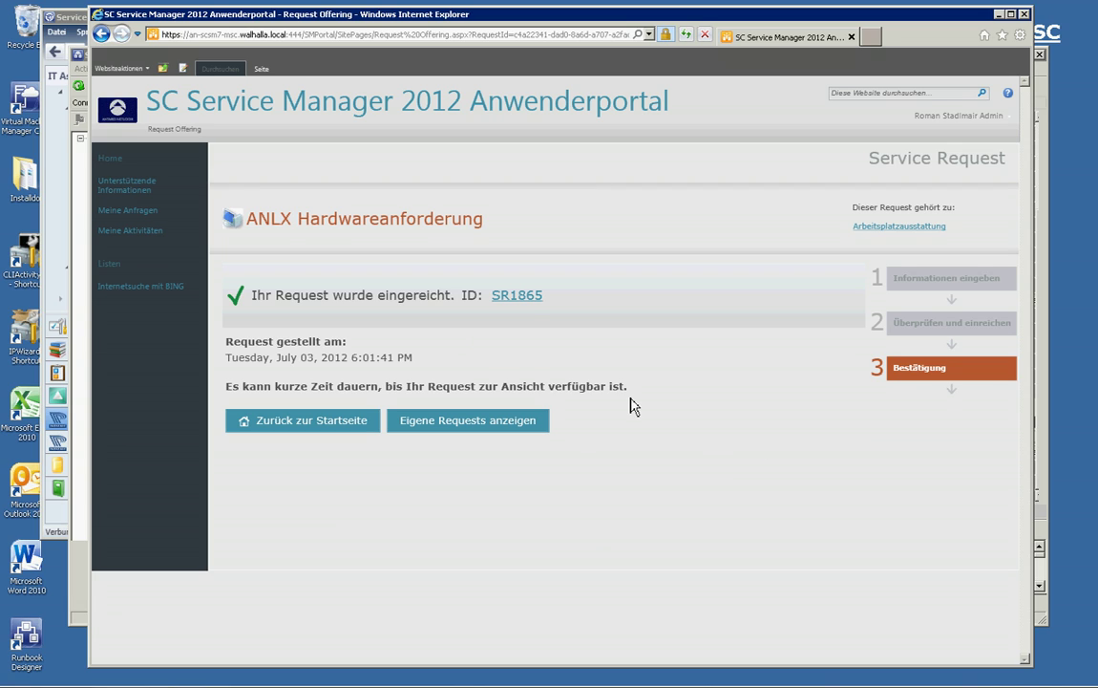
left_click(523, 302)
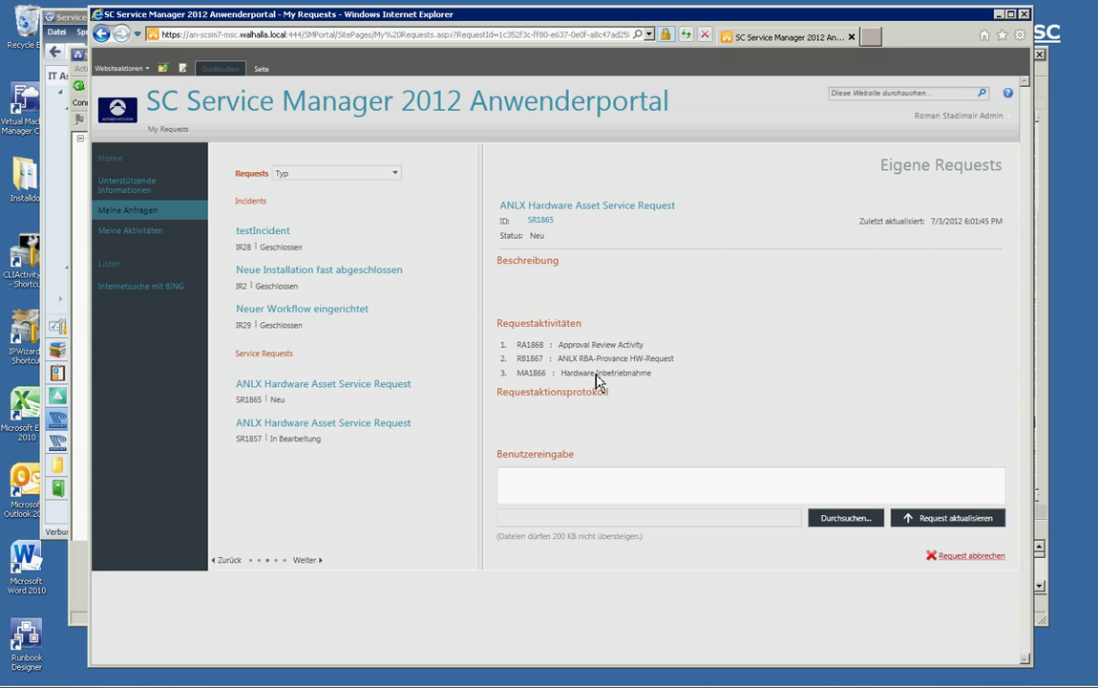
left_click(541, 222)
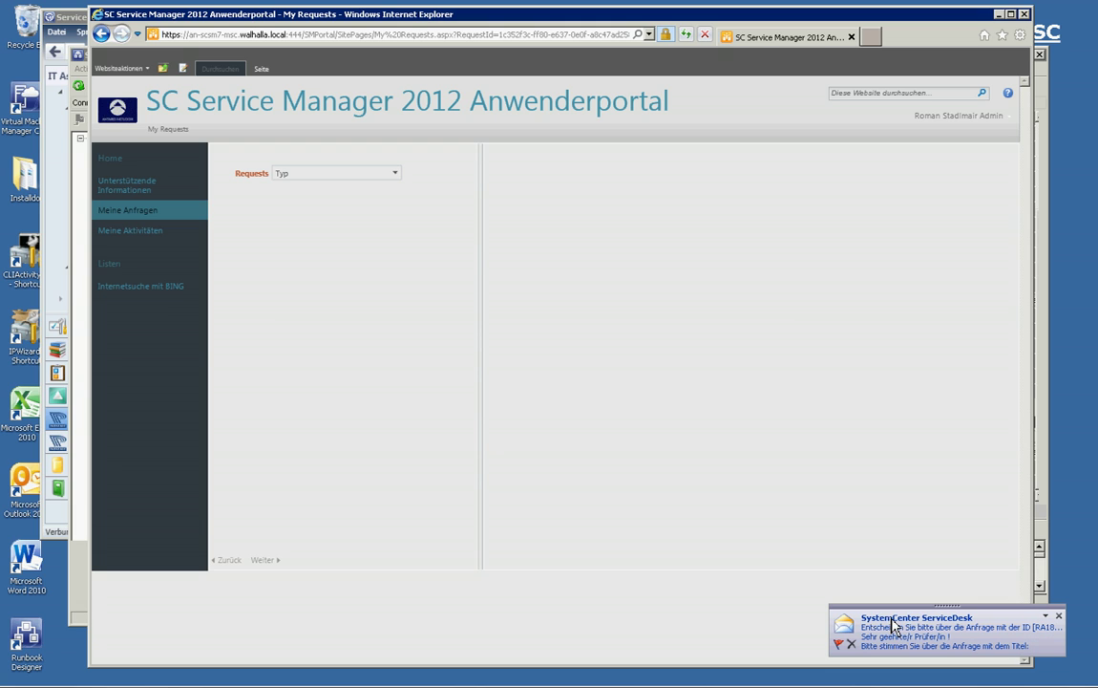
Open the ServiceDesk approval e-mail and read review activity RA1868 and the justification.
left_click(898, 629)
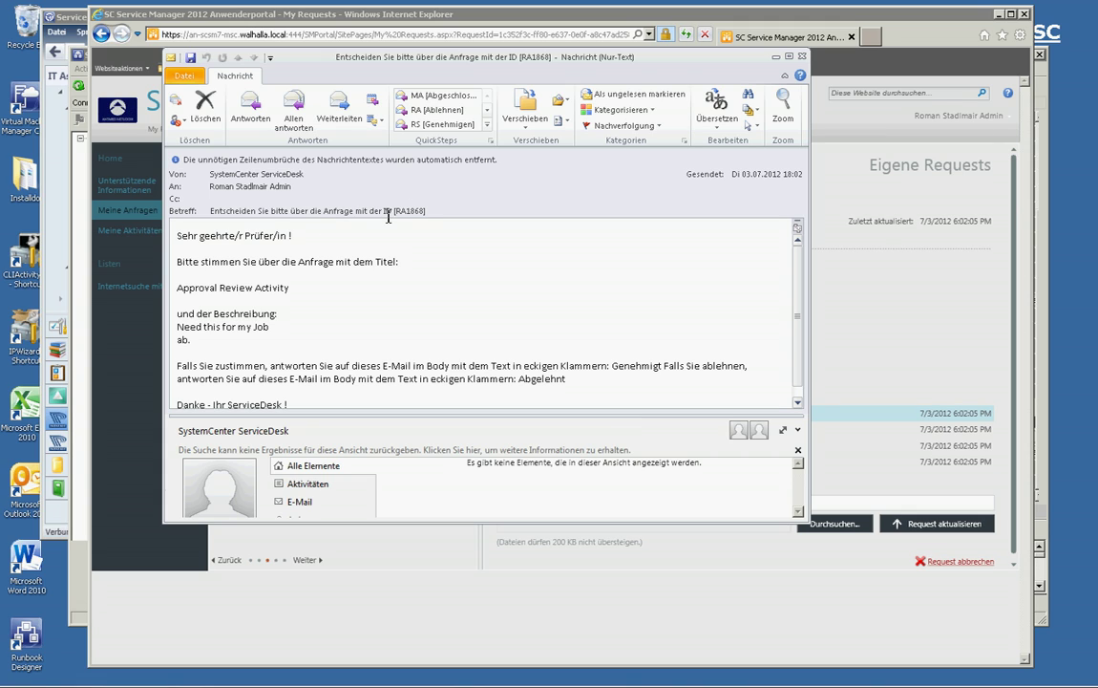
left_click_drag(395, 213, 424, 220)
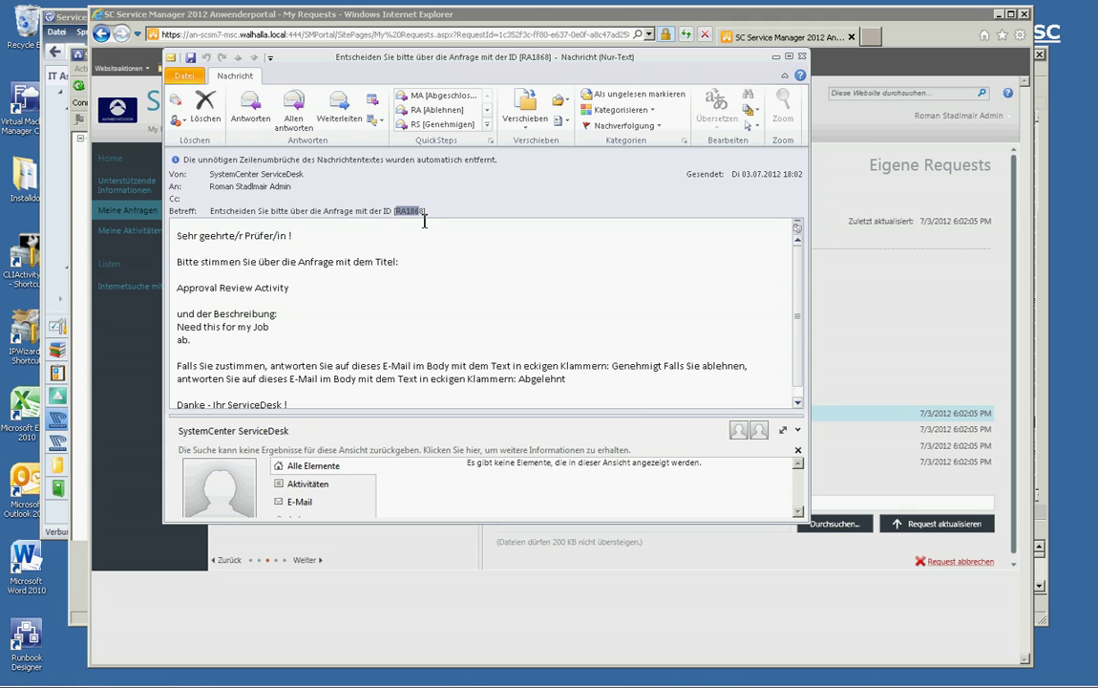
left_click(437, 234)
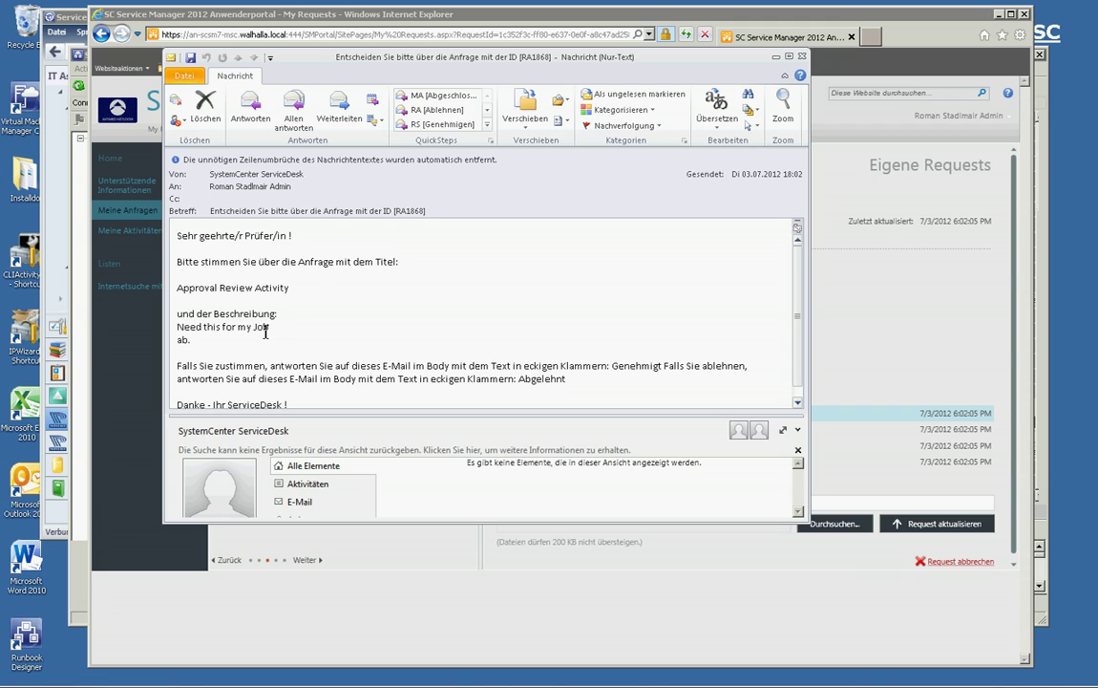
left_click_drag(269, 327, 176, 331)
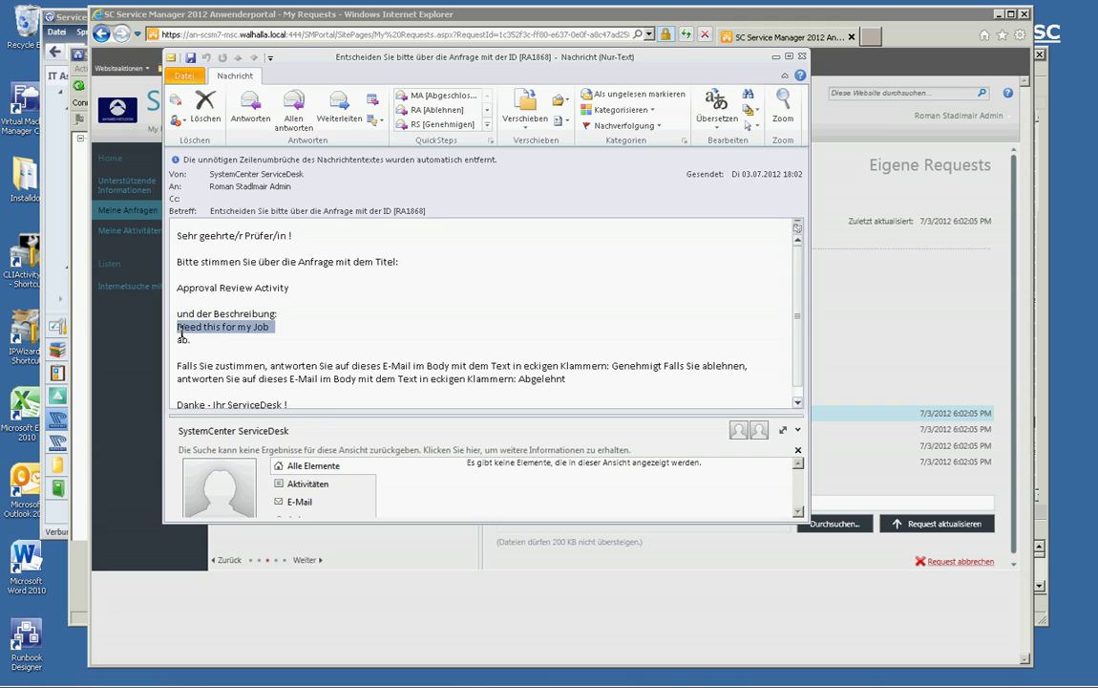
left_click(222, 348)
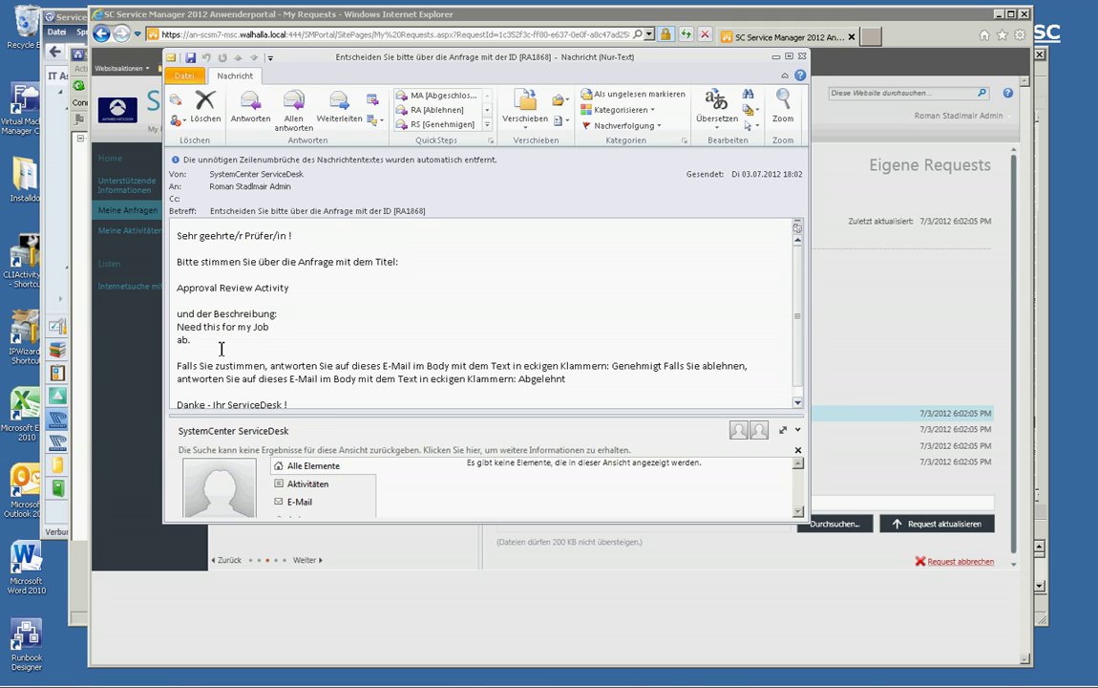
Send a [Genehmigt] approval reply for RA1868.
left_click(451, 127)
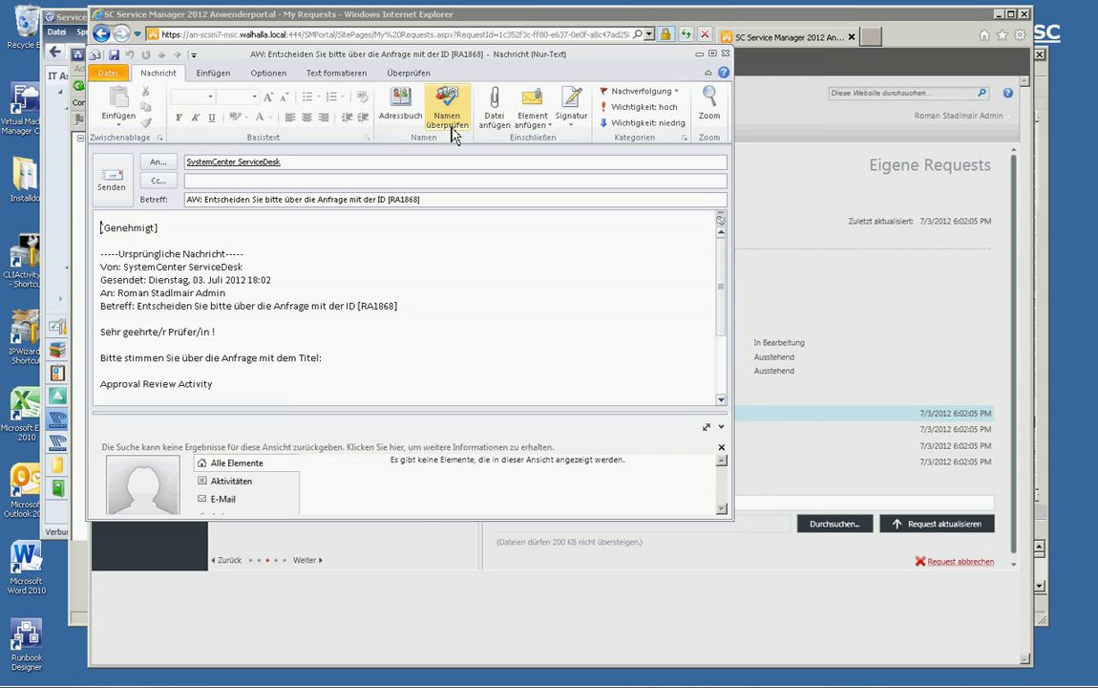
left_click(174, 235)
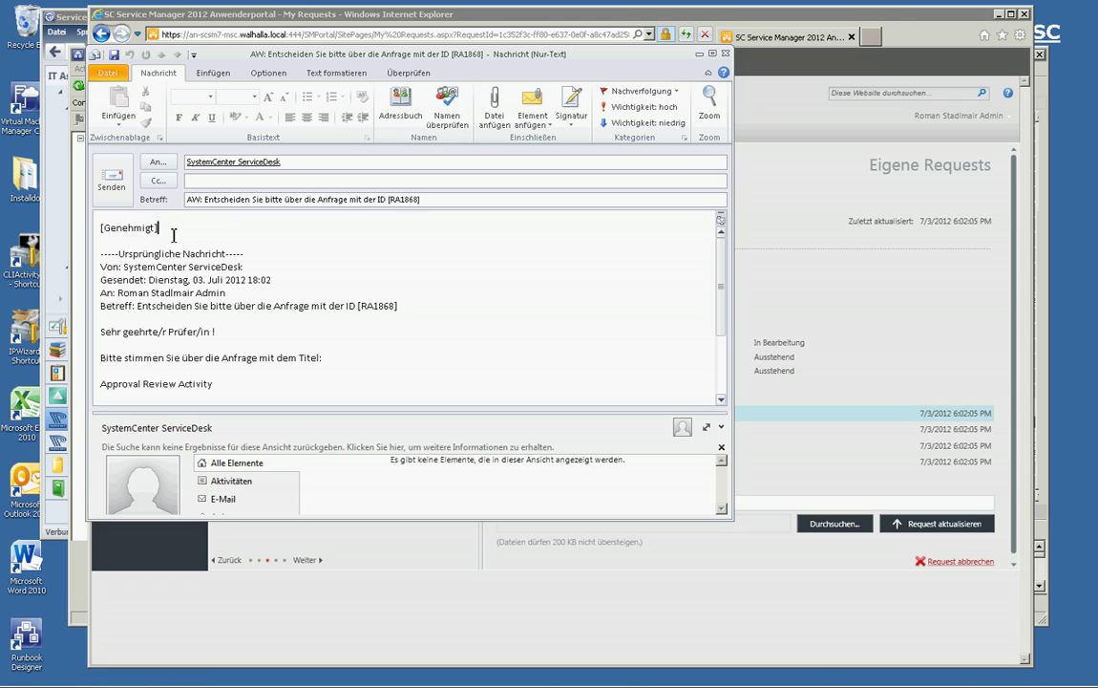
left_click(112, 188)
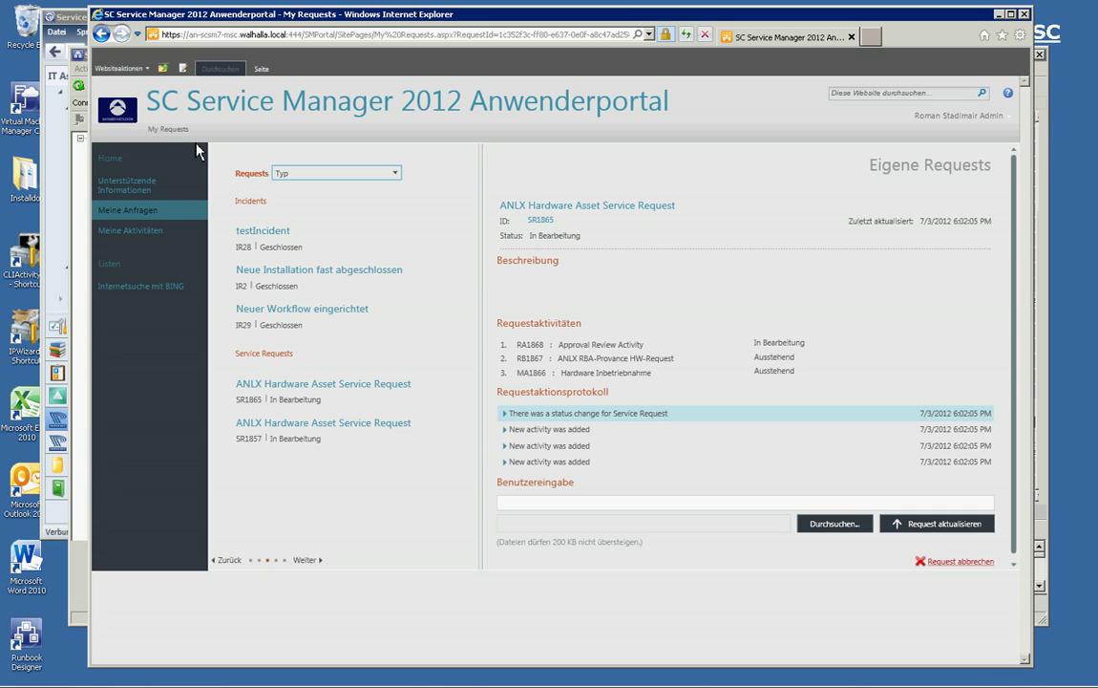
Switch to the Service Manager console showing the ANLX Lager hardware assets.
left_click(69, 19)
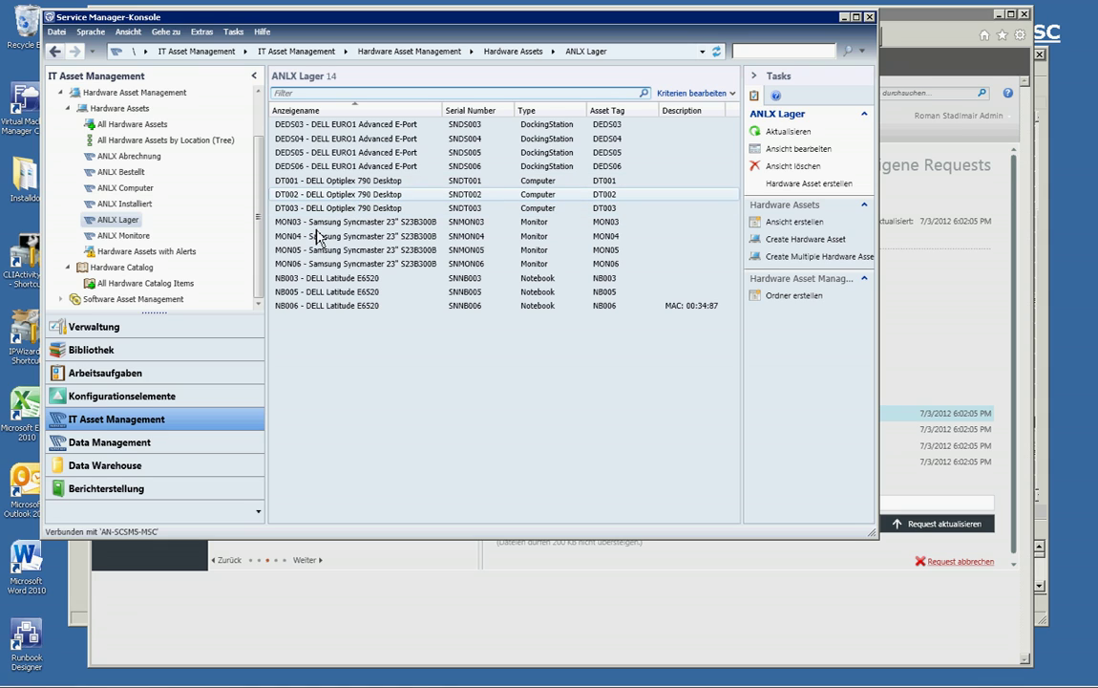
Check the DELL Optiplex 790 Desktop catalog entry, then view the 14 ANLX Lager assets.
left_click(180, 285)
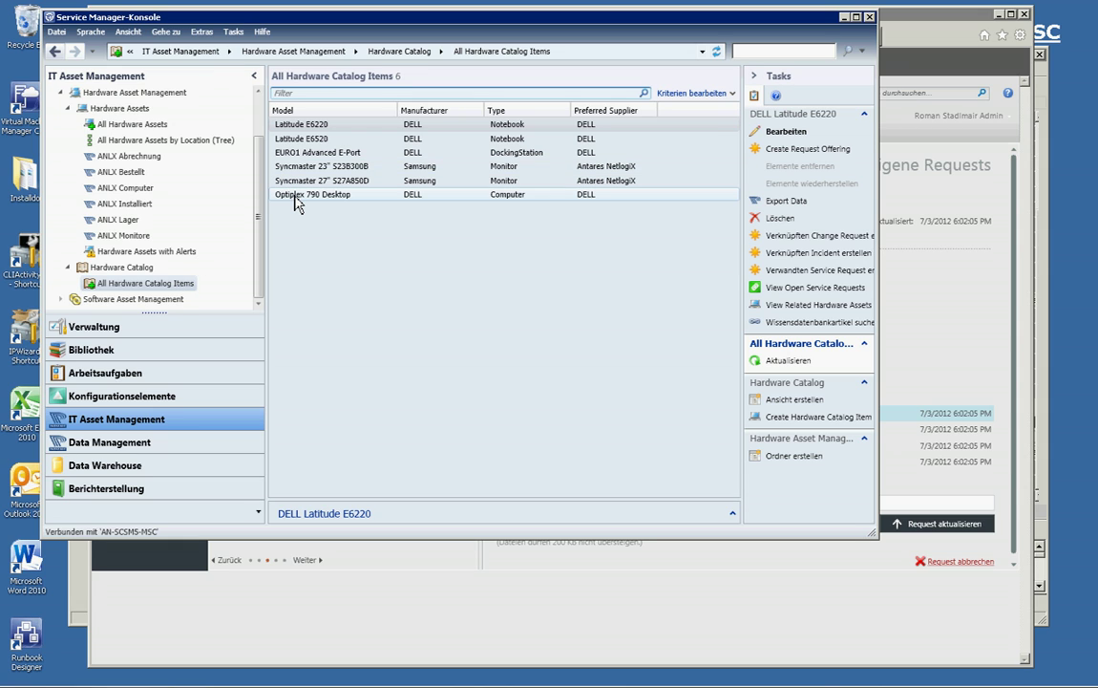
left_click(295, 196)
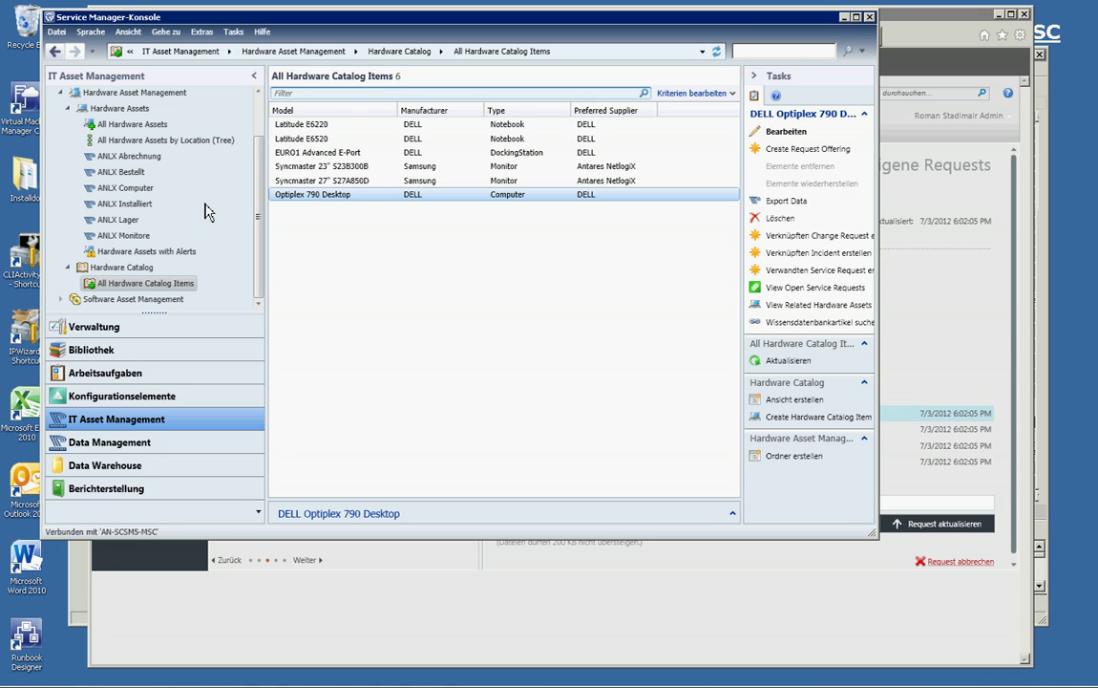
left_click(121, 222)
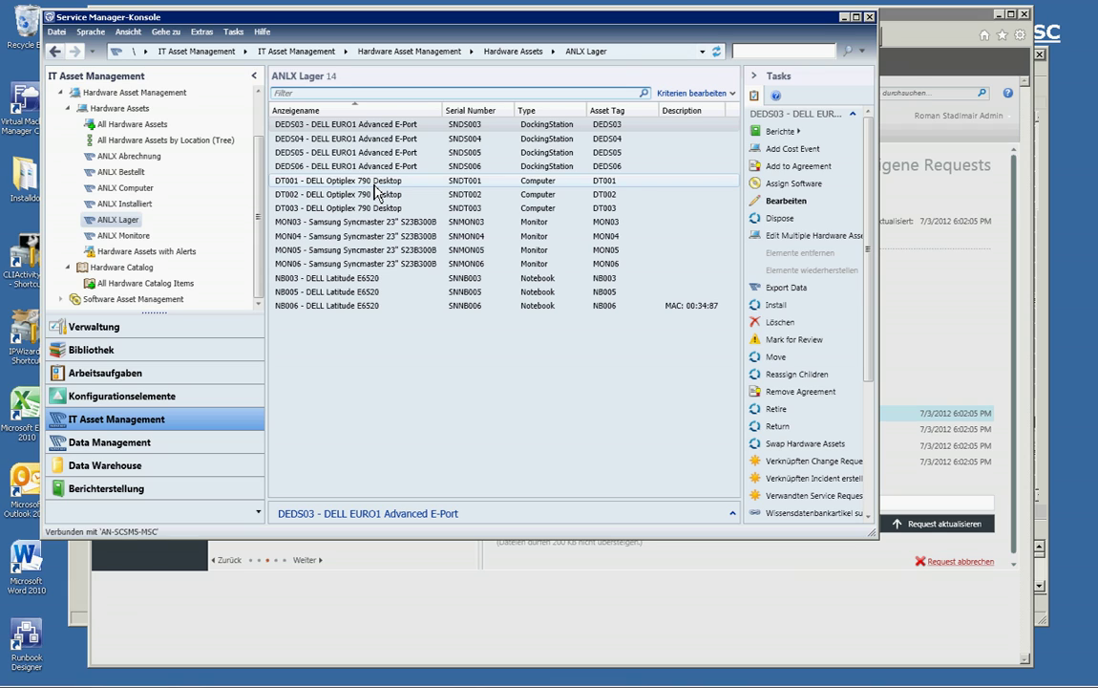
Refresh SR1865 to see the approval completed, then switch to Orchestrator Runbook Designer.
left_click(926, 302)
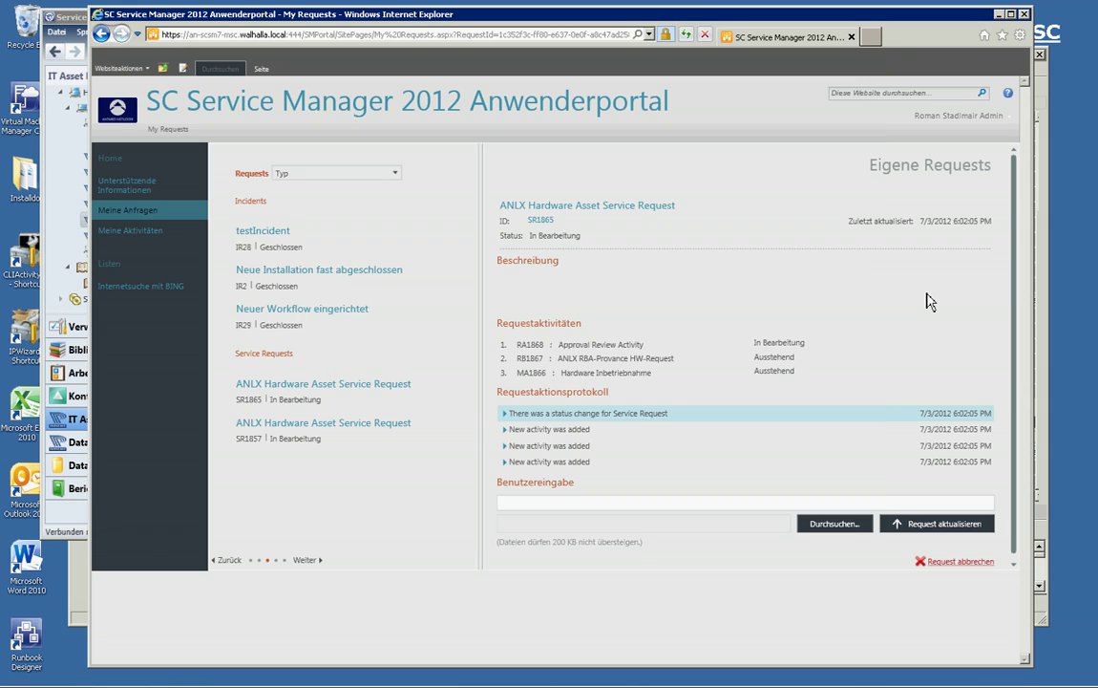
left_click(551, 226)
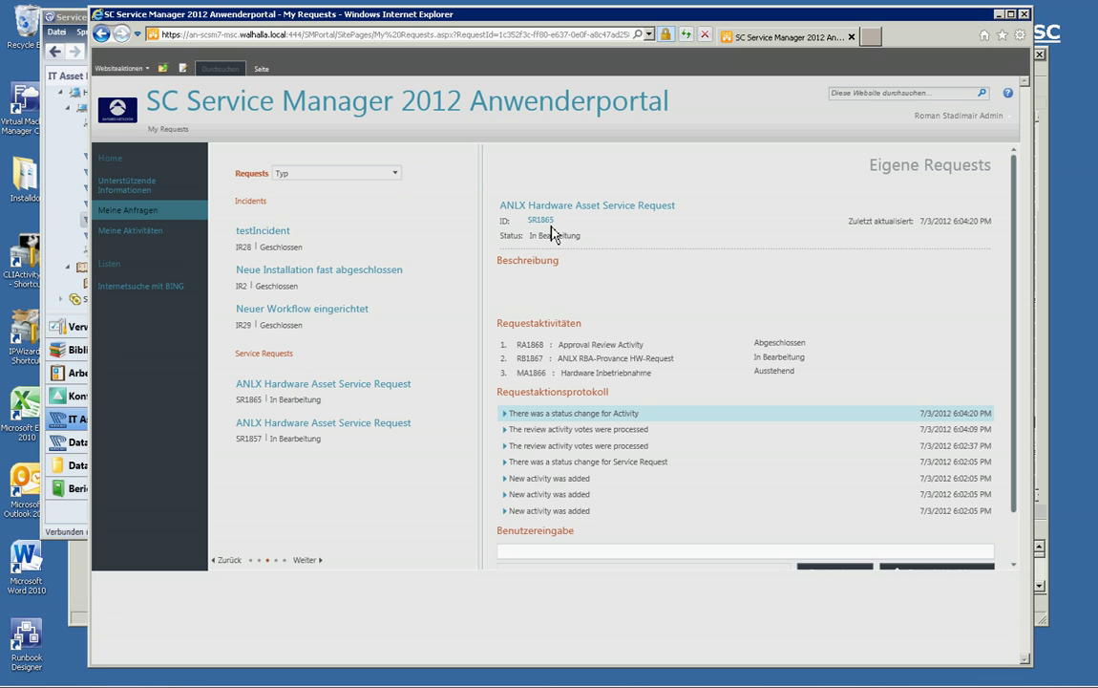
left_click(81, 600)
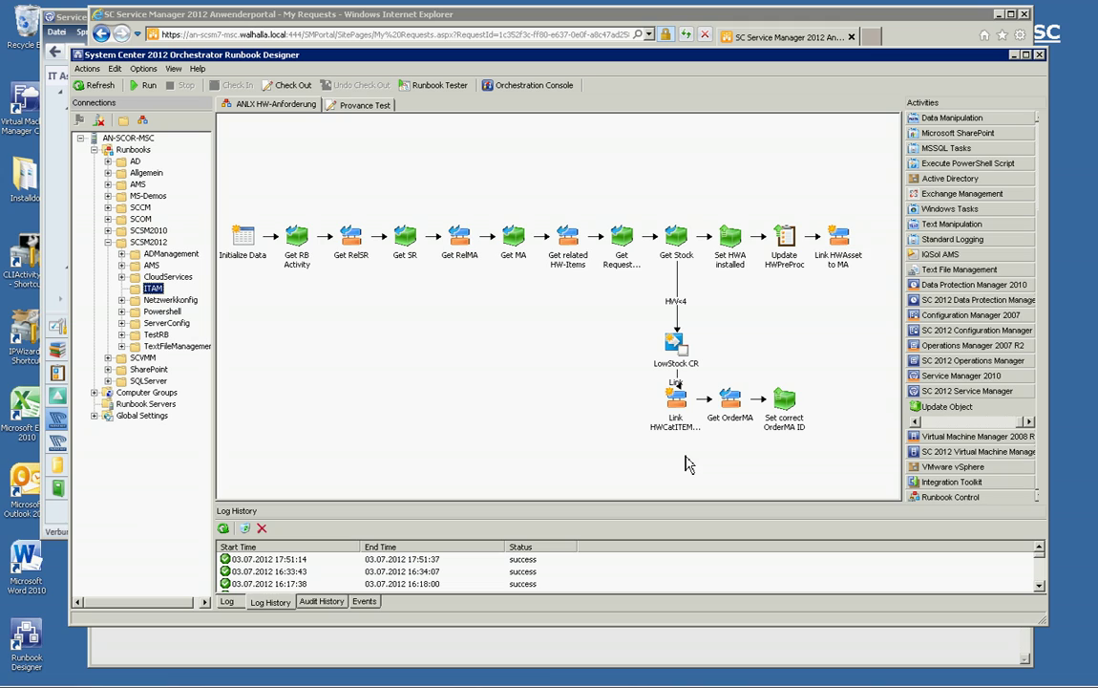
left_click(250, 260)
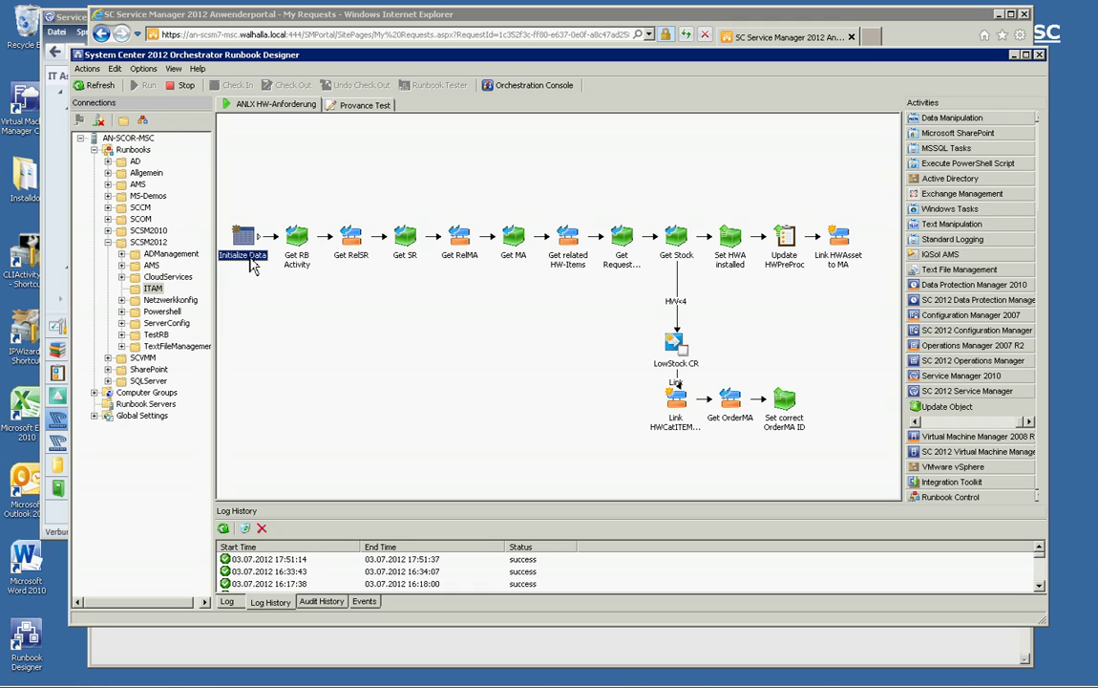
right_click(299, 265)
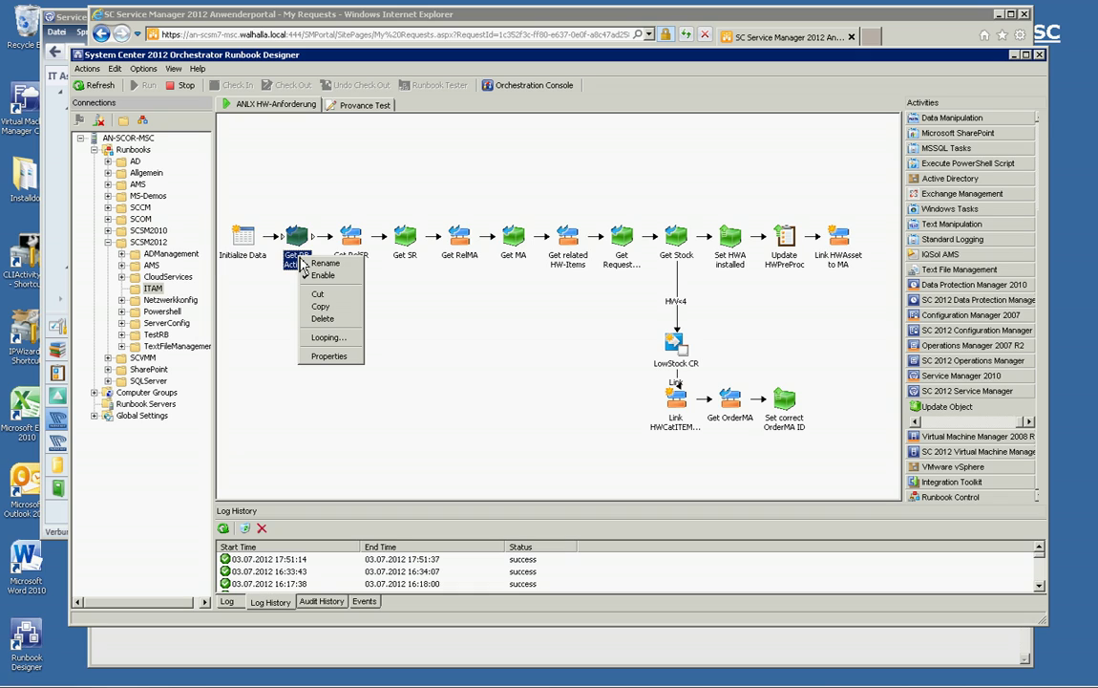
left_click(329, 357)
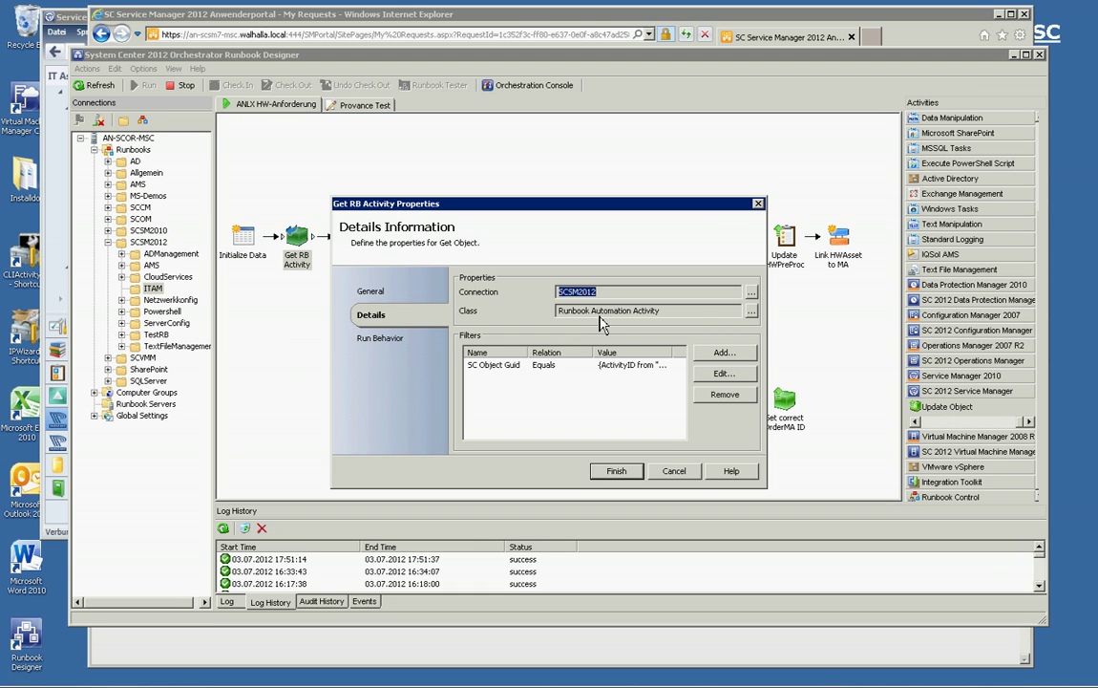
left_click(592, 382)
left_click(675, 472)
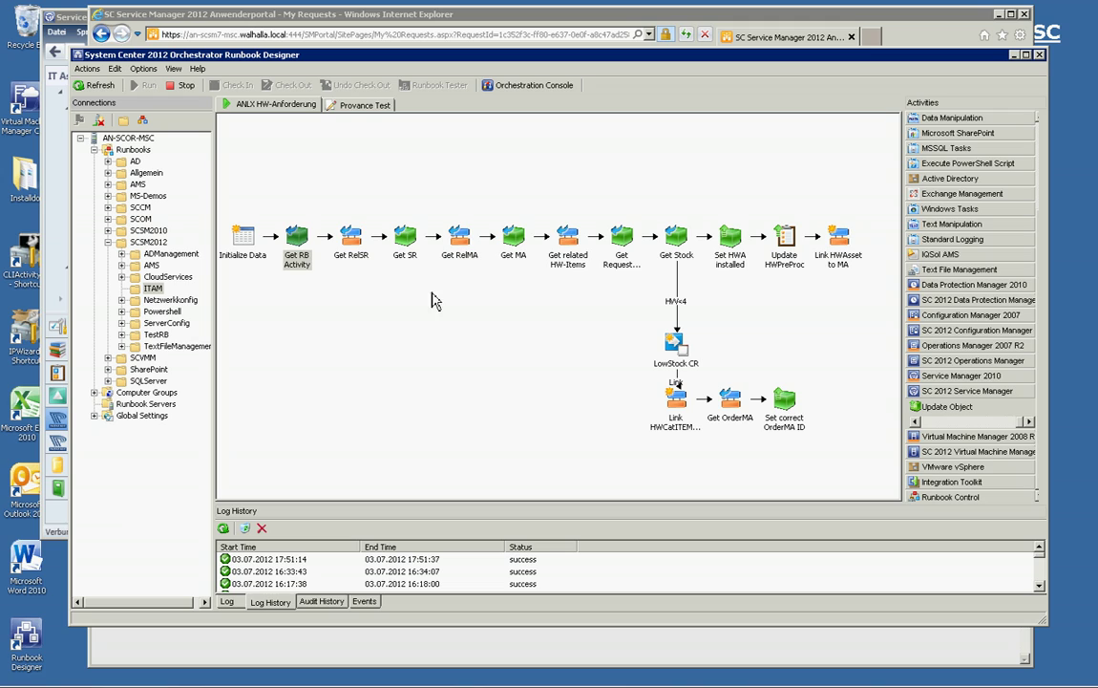
left_click(353, 256)
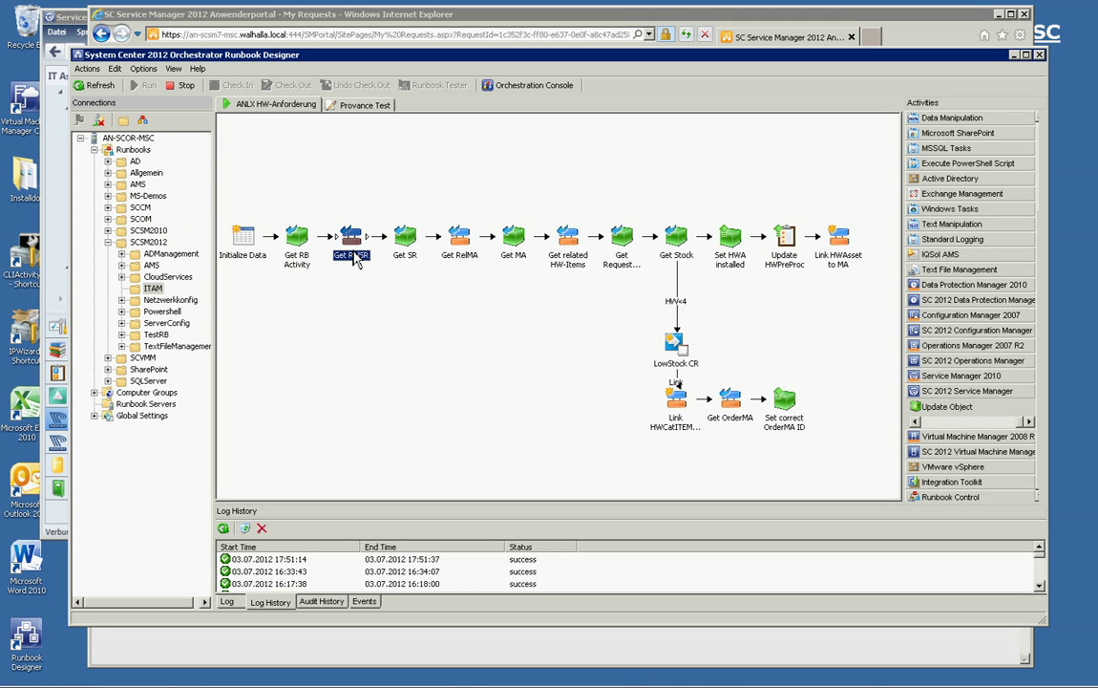
right_click(355, 260)
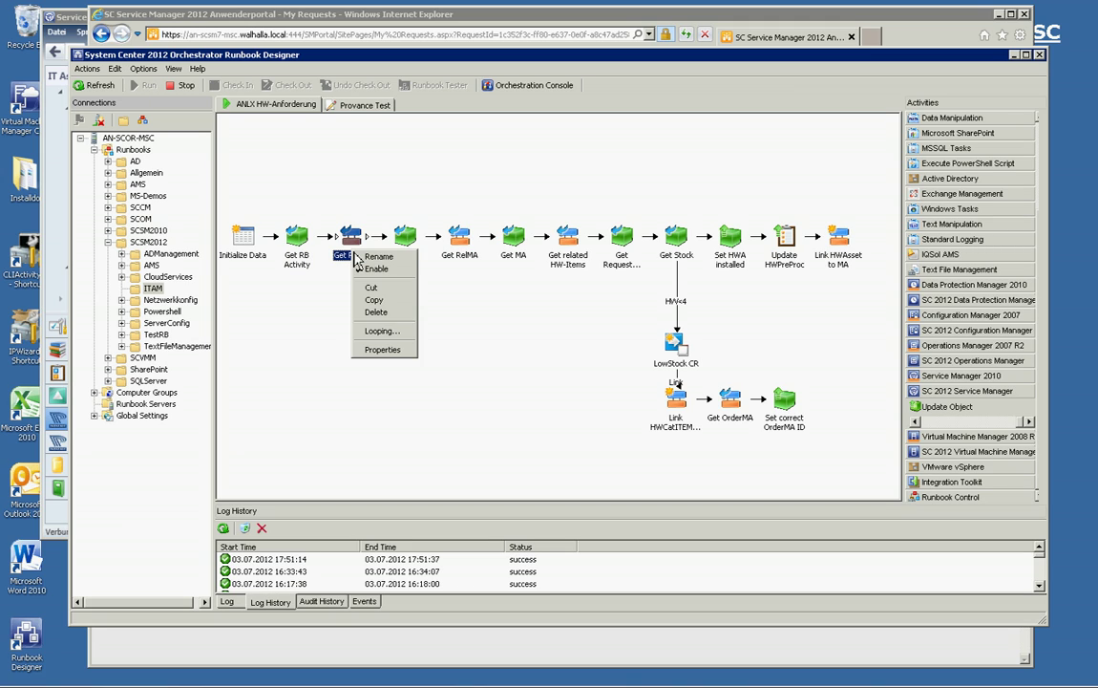
left_click(383, 349)
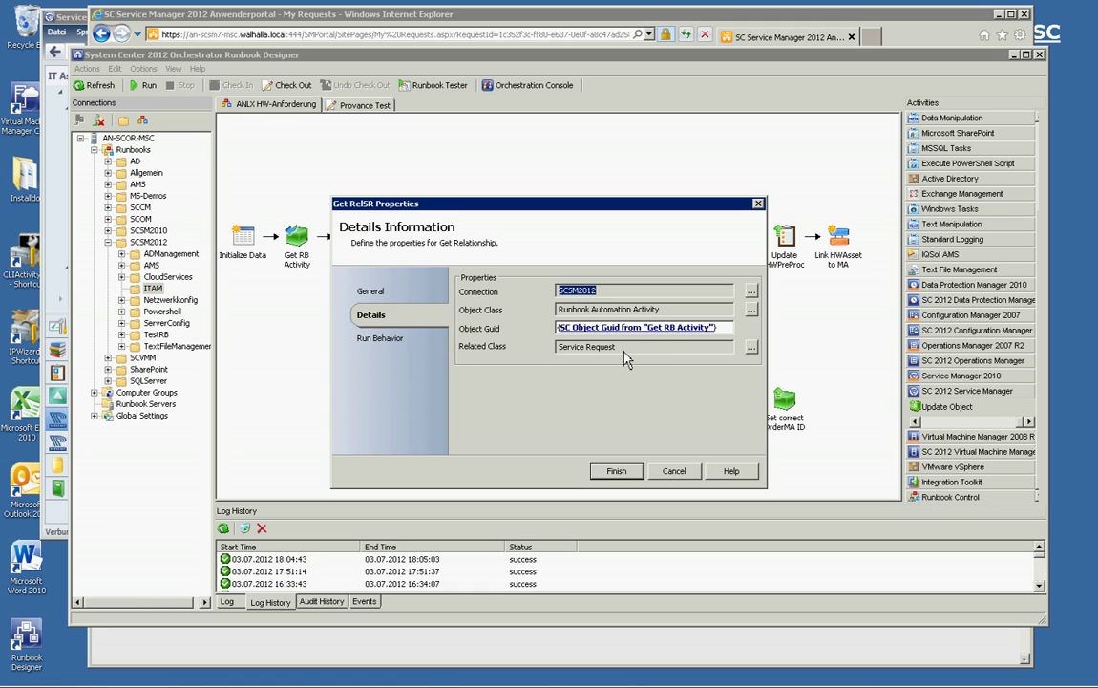
left_click(674, 470)
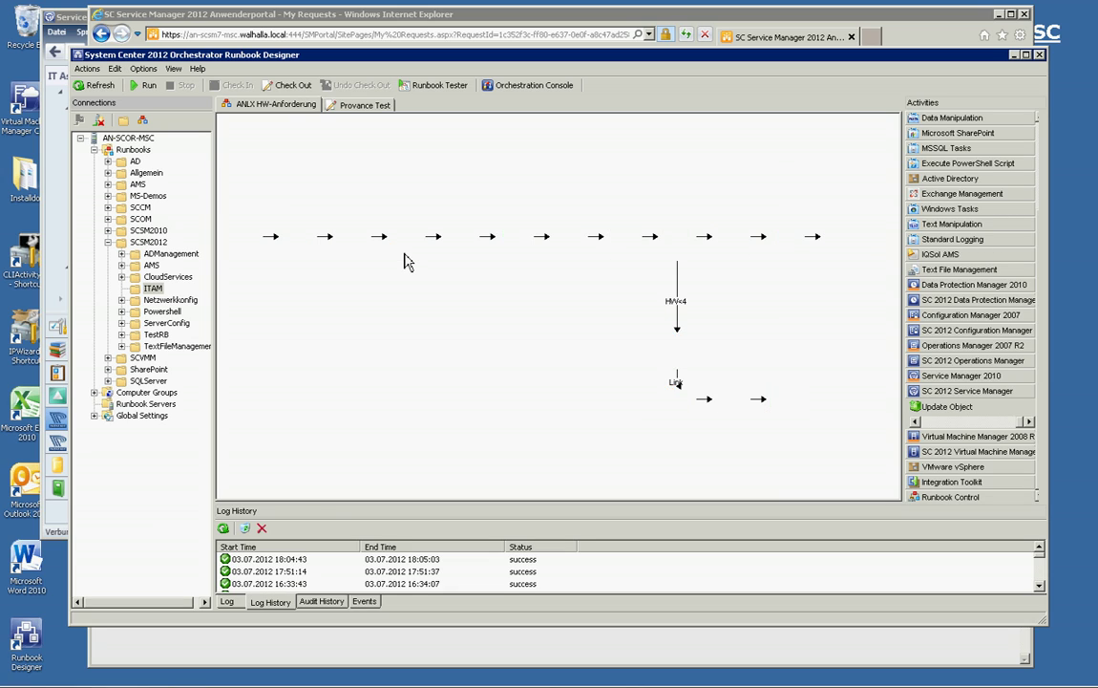
right_click(404, 254)
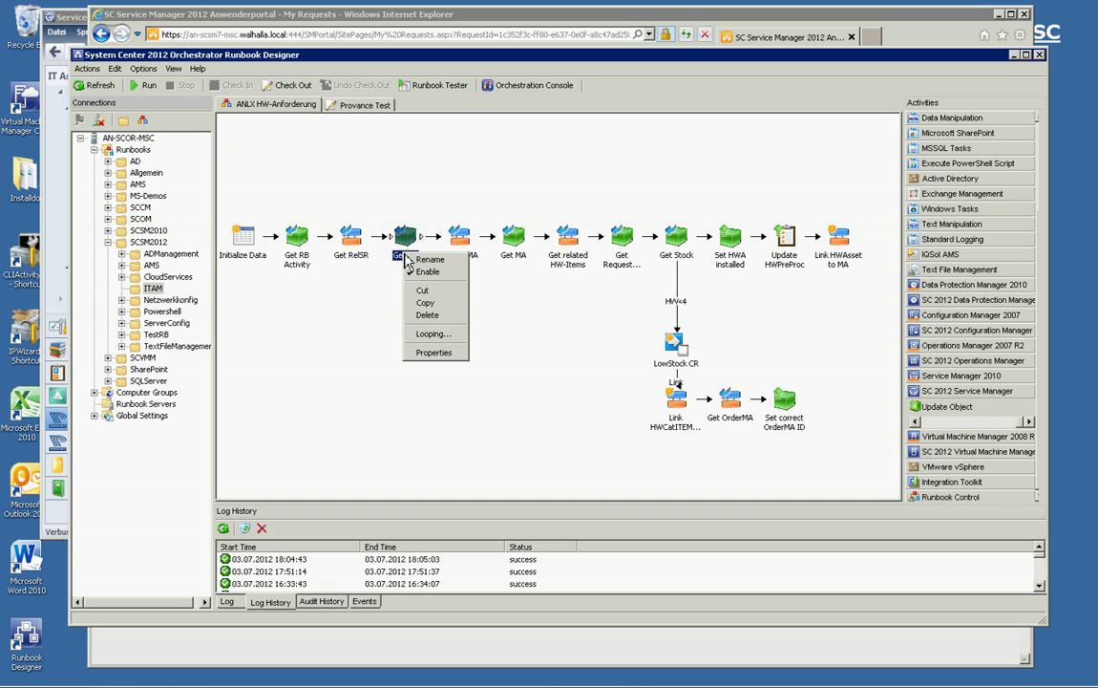
left_click(435, 353)
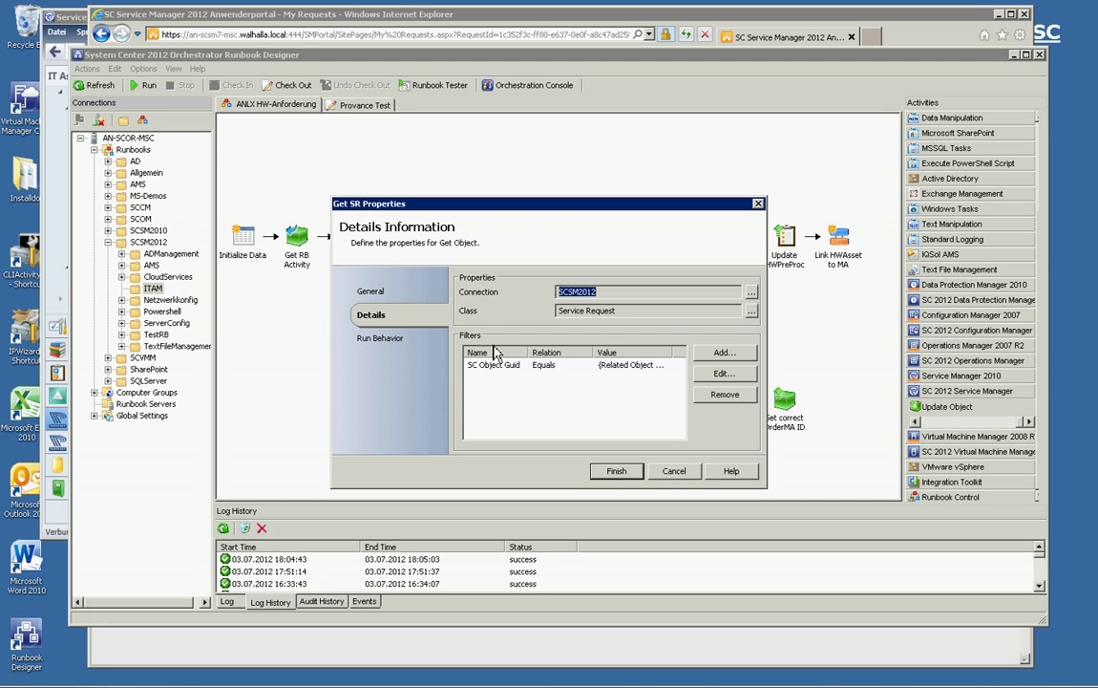
left_click(623, 367)
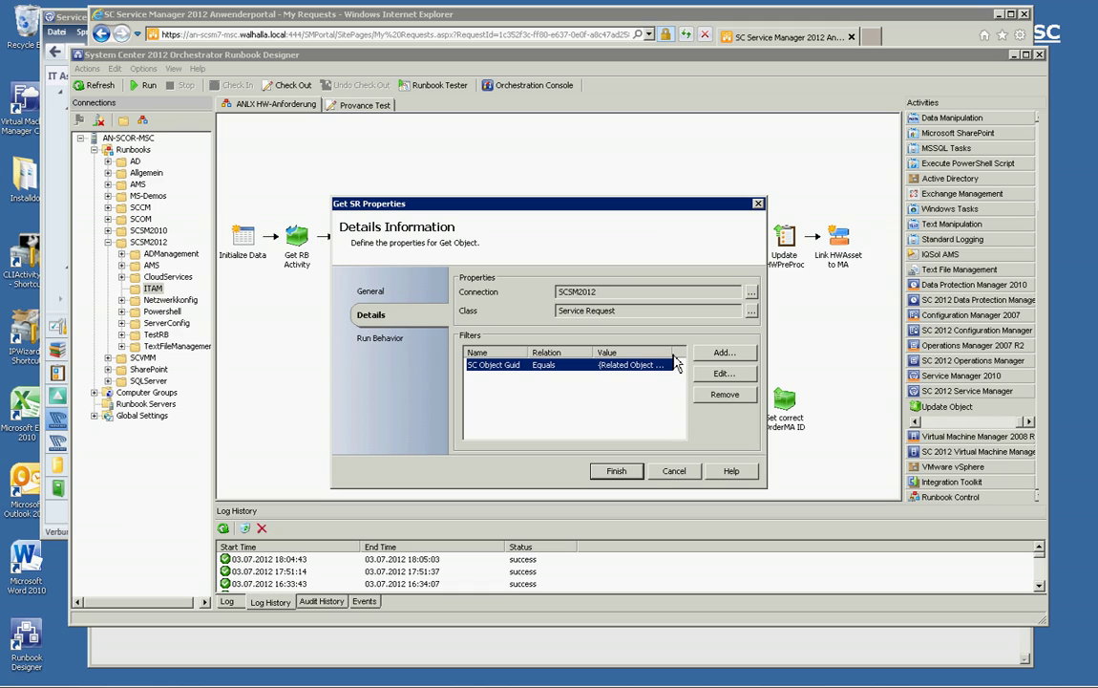
double_click(673, 355)
left_click_drag(641, 436, 668, 432)
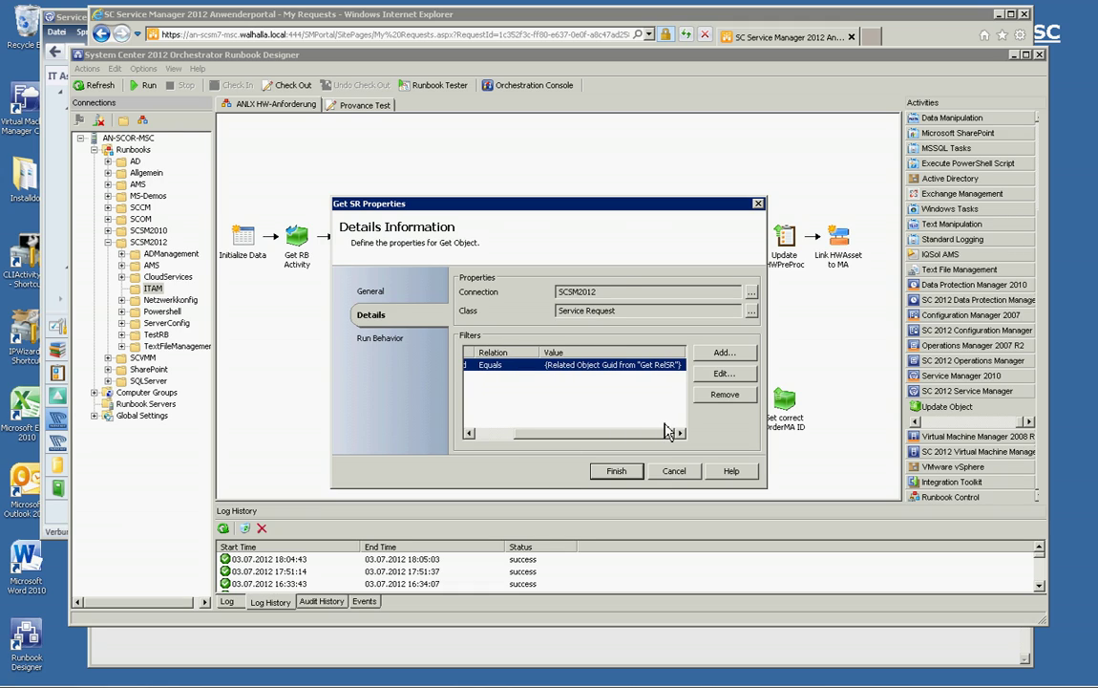
left_click_drag(611, 220, 590, 294)
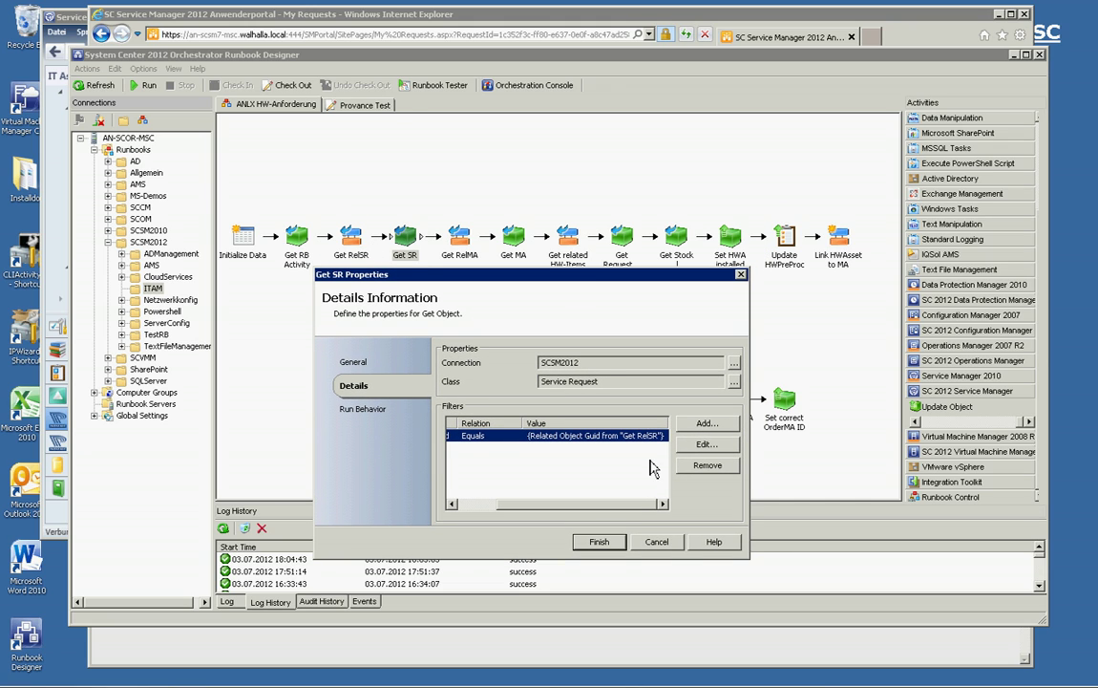
left_click(656, 541)
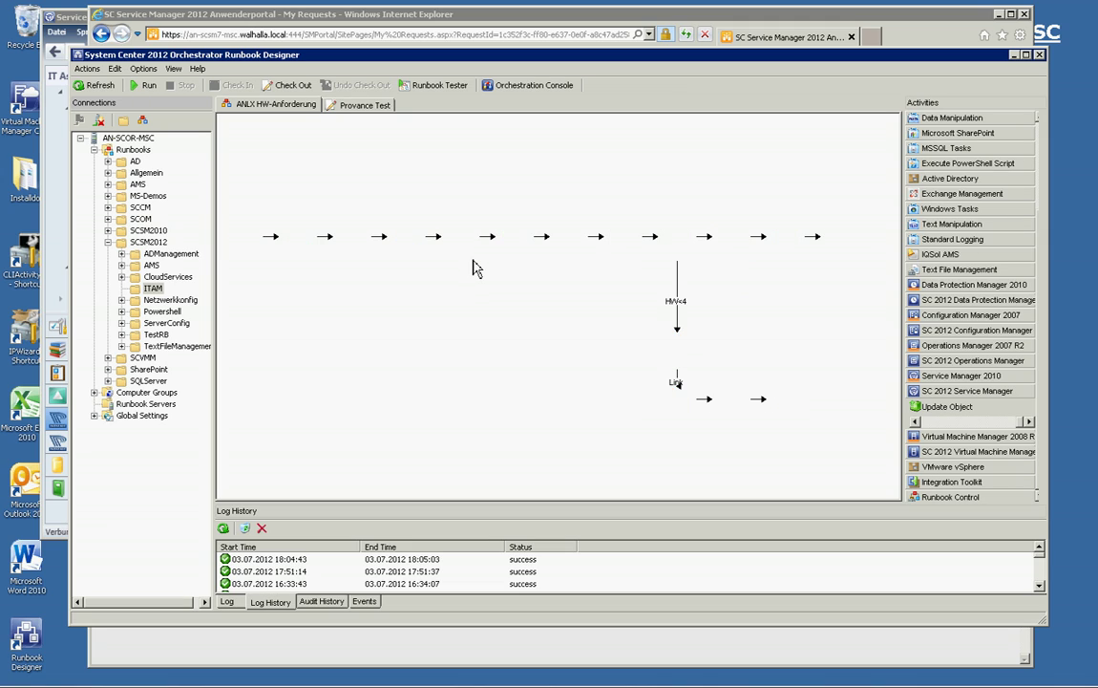
left_click(473, 258)
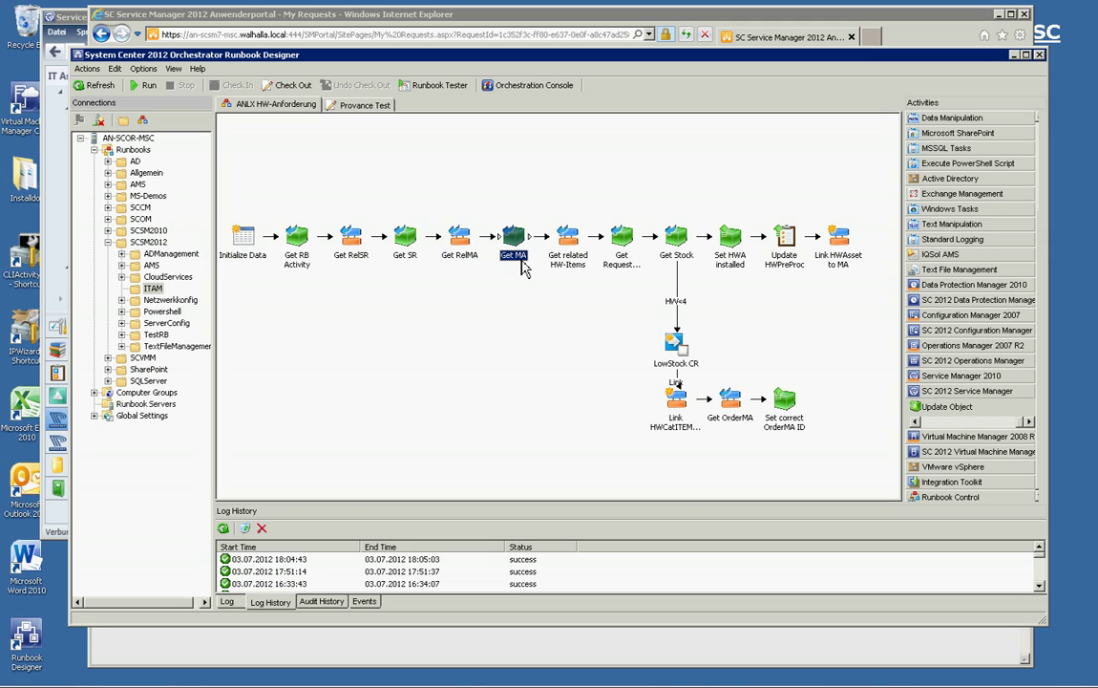
left_click(517, 250)
left_click(567, 244)
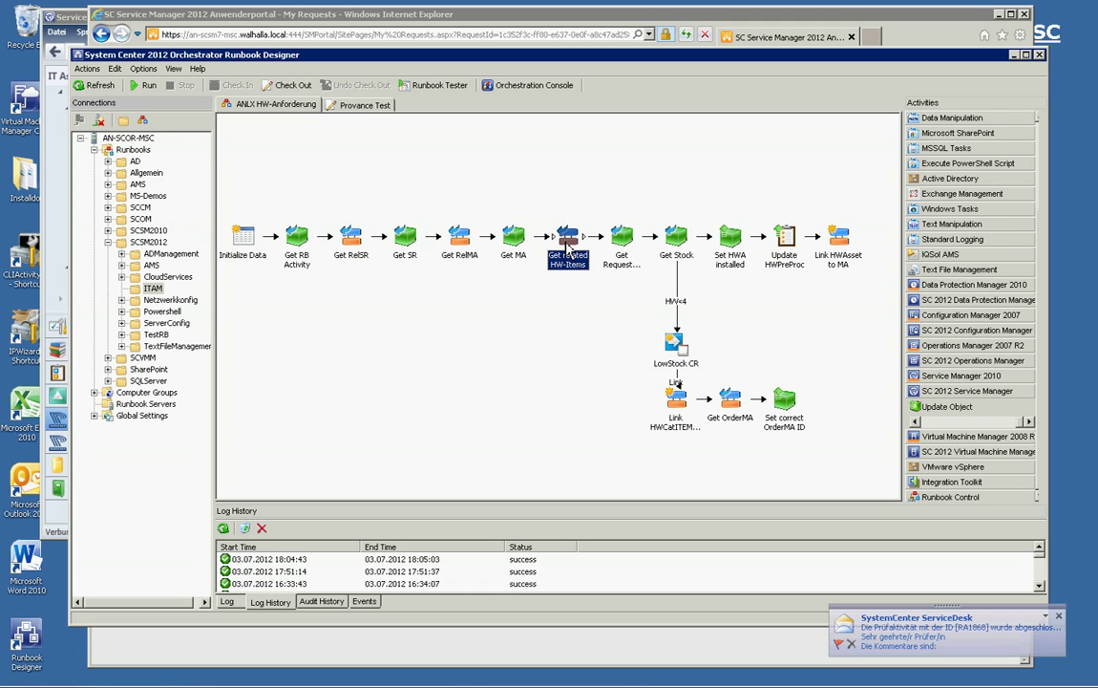
right_click(569, 245)
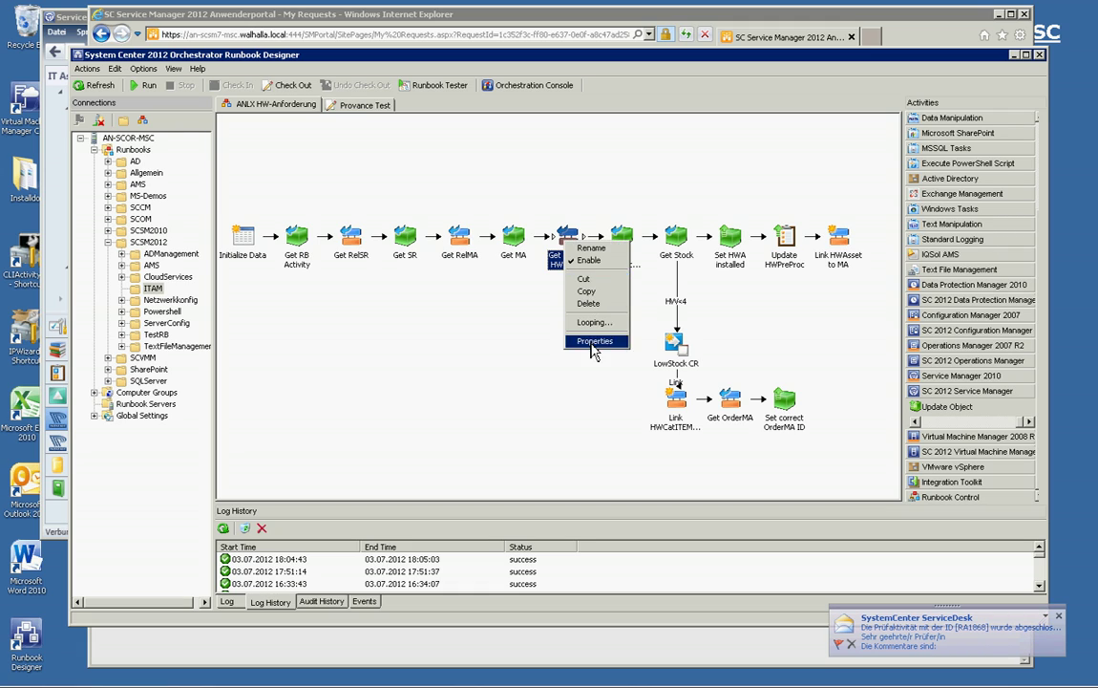
left_click(593, 341)
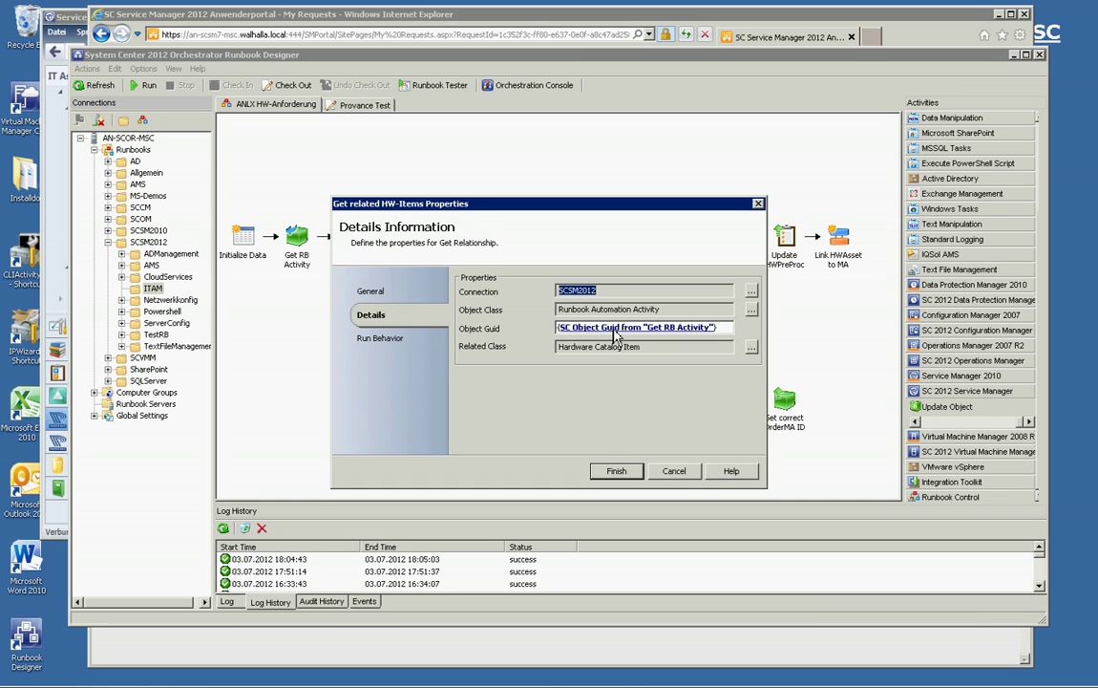
left_click_drag(641, 347, 548, 359)
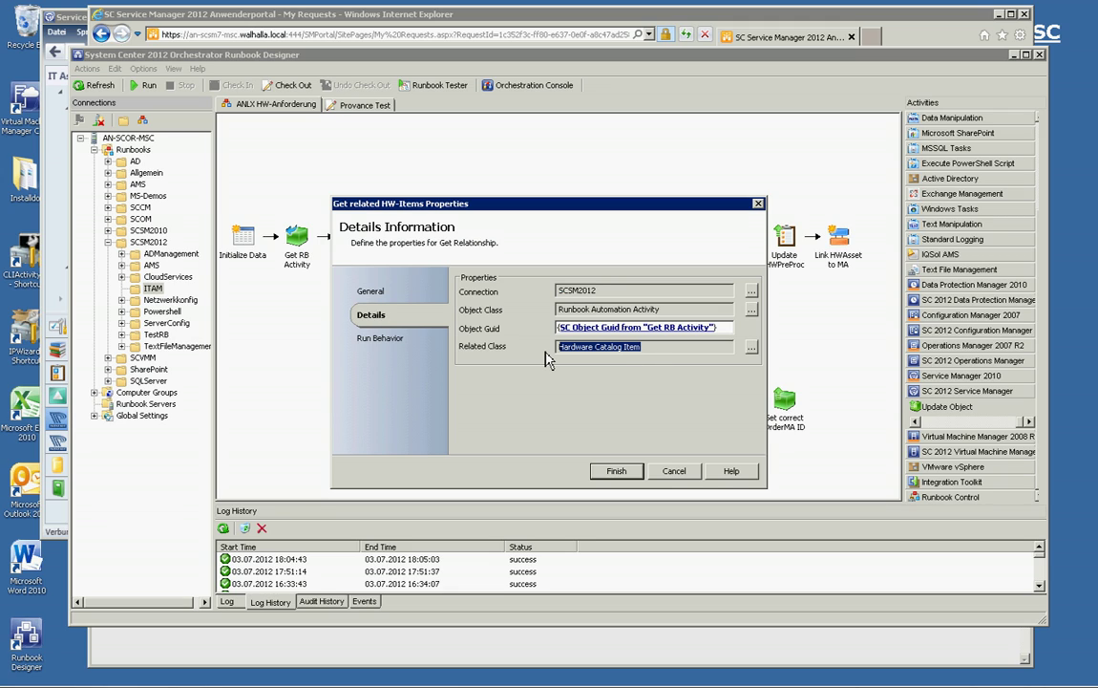
left_click(659, 469)
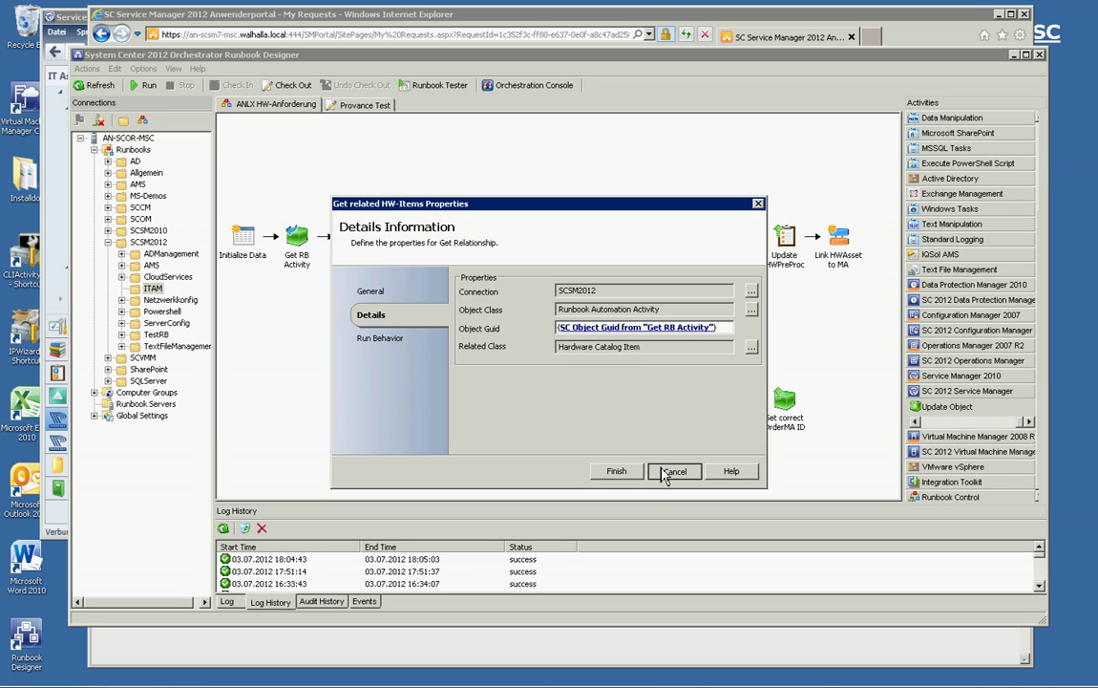
left_click(628, 256)
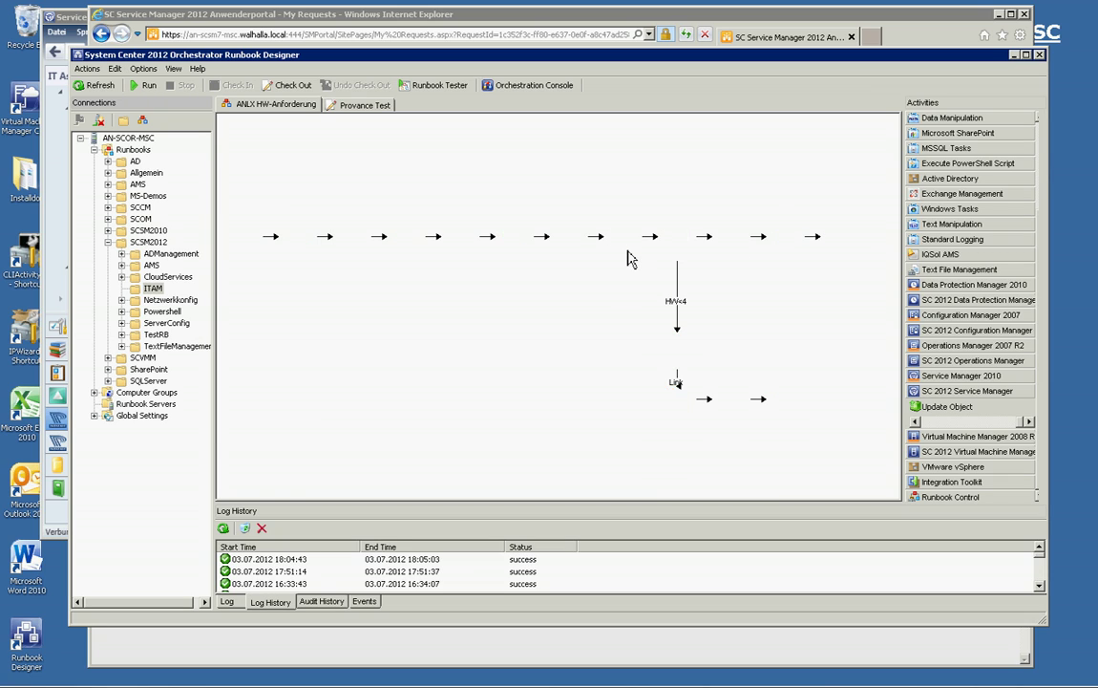
left_click(677, 241)
Inspect the Get Stock filters for Display Name and Life Cycle Status, closing without changes.
right_click(678, 246)
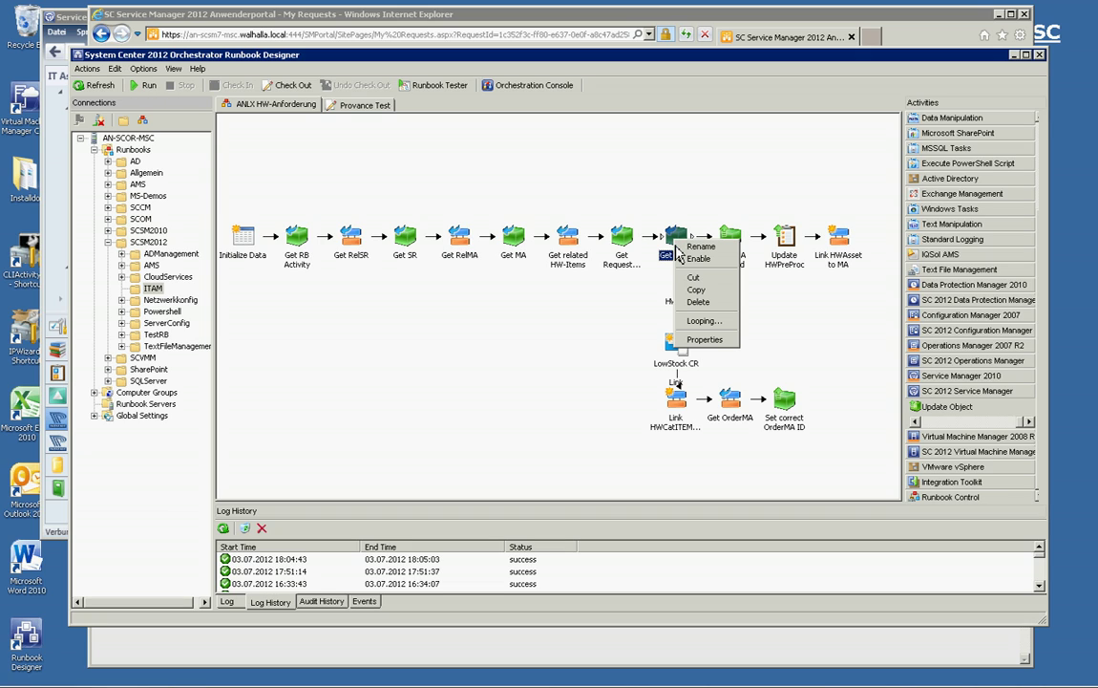
left_click(704, 340)
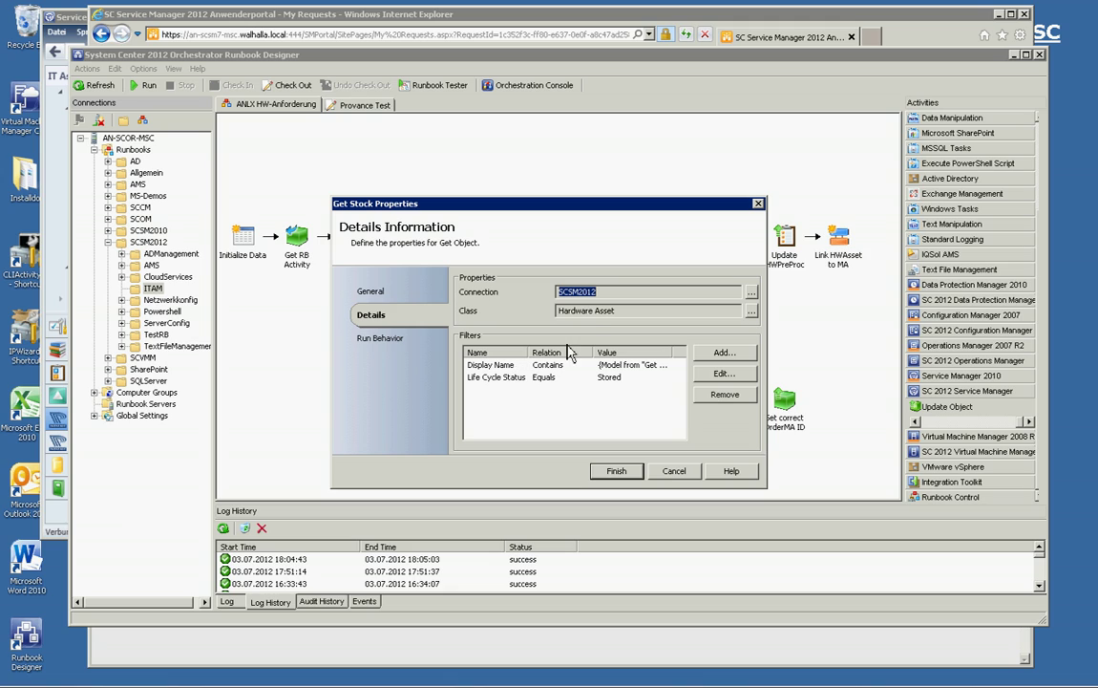
left_click(489, 366)
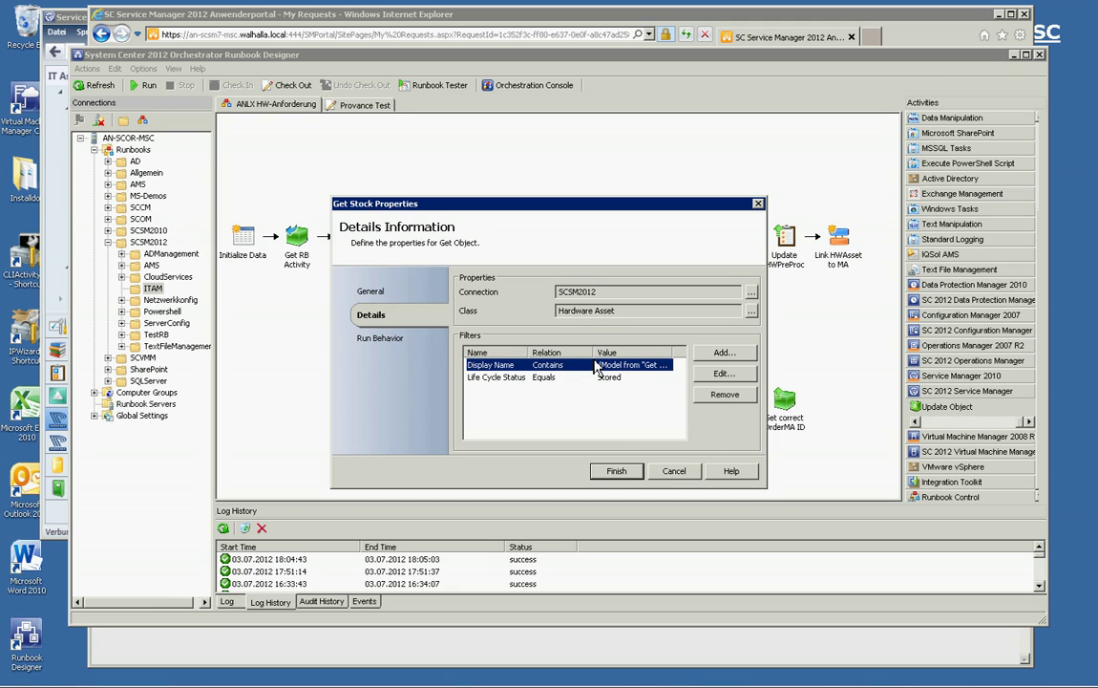
left_click_drag(578, 363, 571, 364)
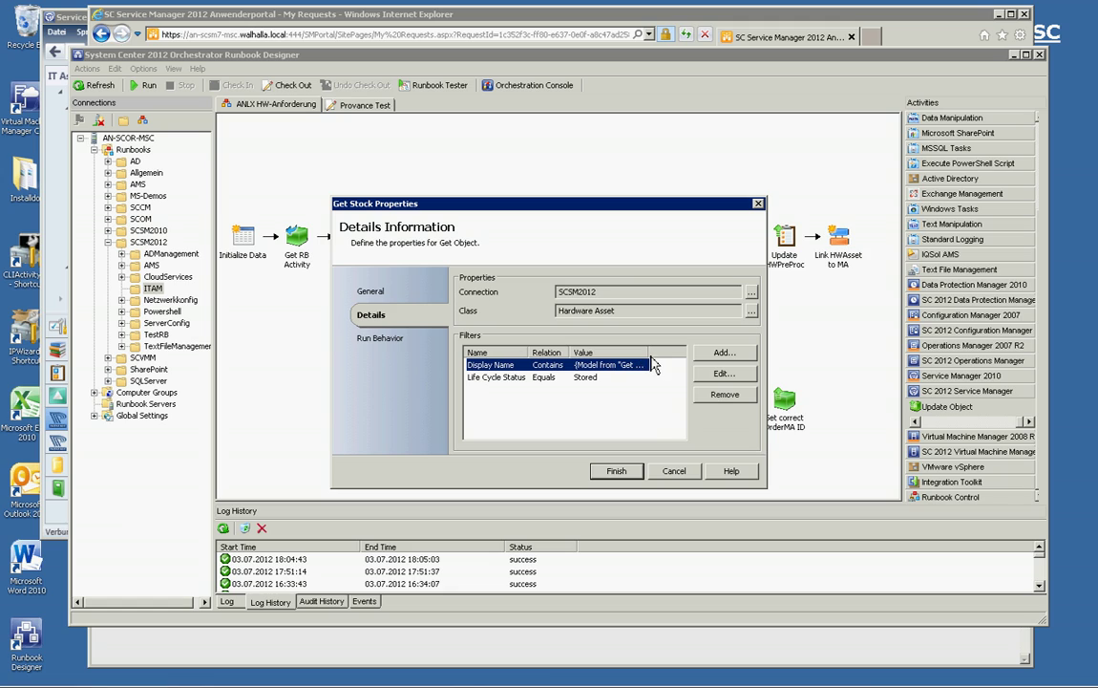
left_click_drag(649, 354, 686, 363)
left_click(516, 379)
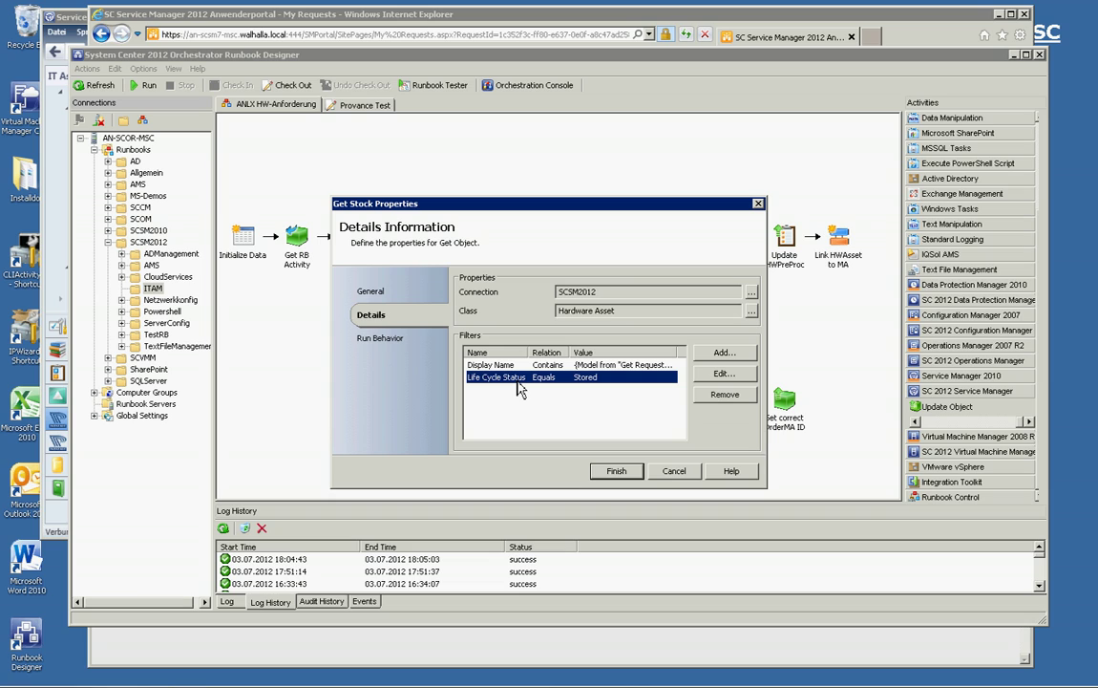
left_click(667, 477)
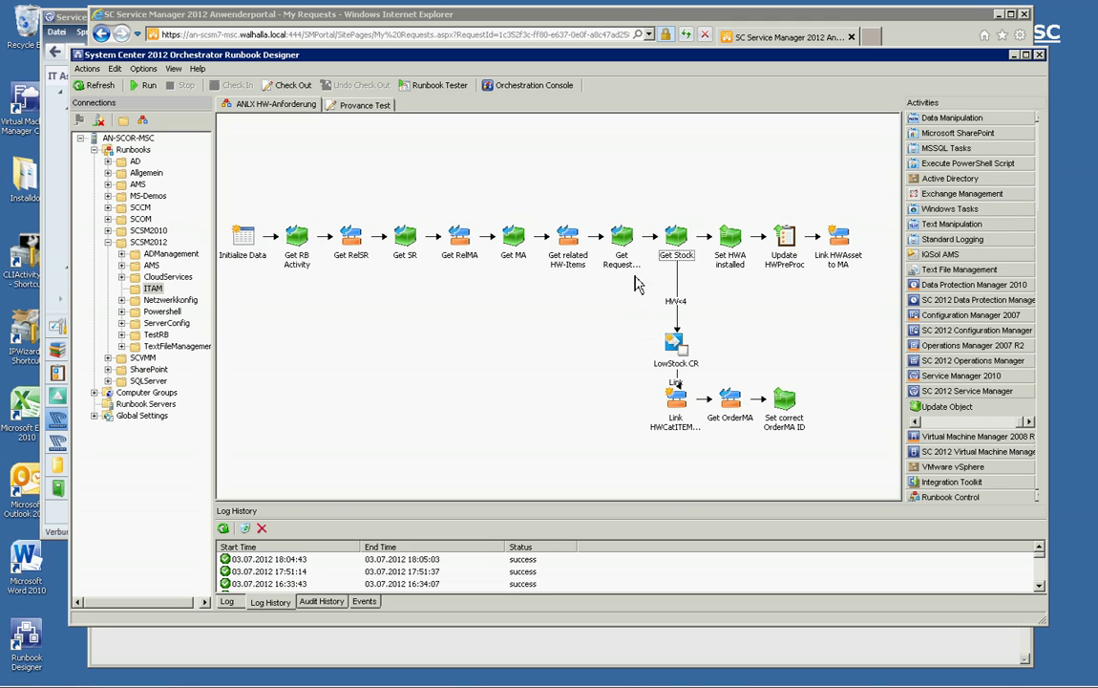
Check that Get Stock returns its data flattened in CSV format, leaving it unchanged.
left_click(726, 248)
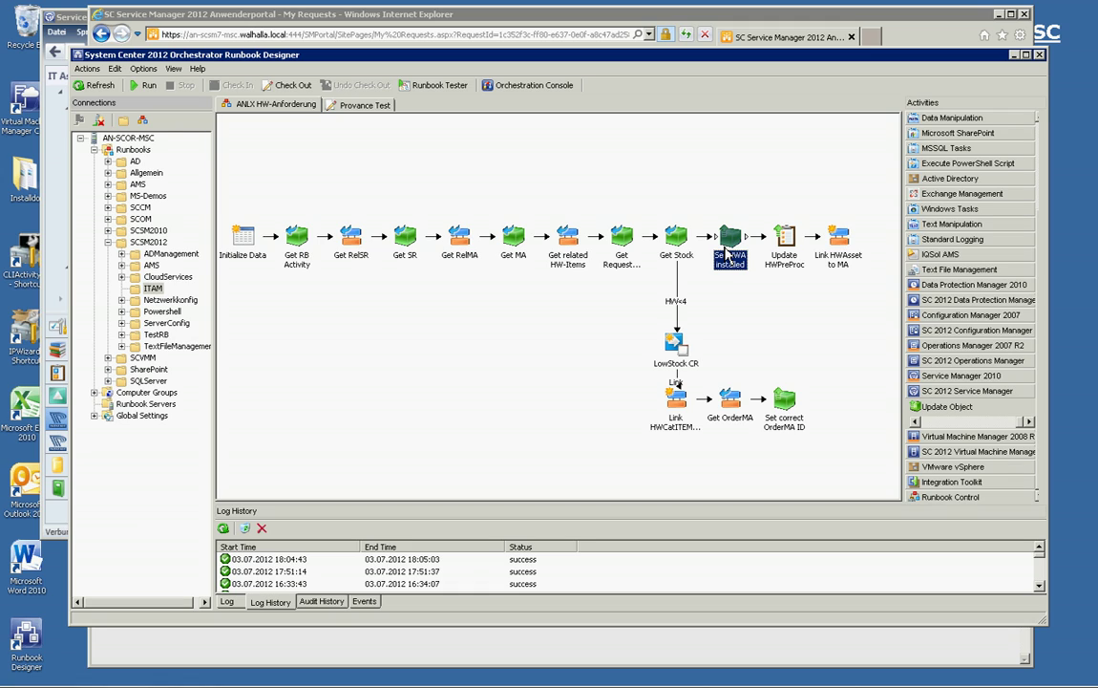
right_click(682, 243)
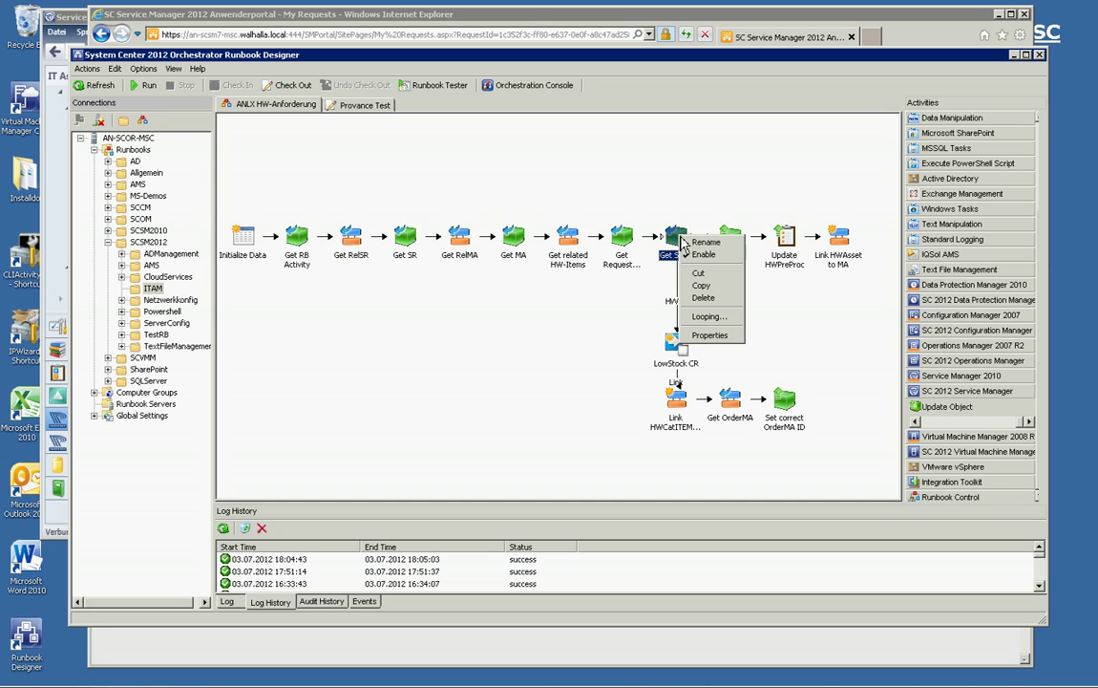
left_click(707, 335)
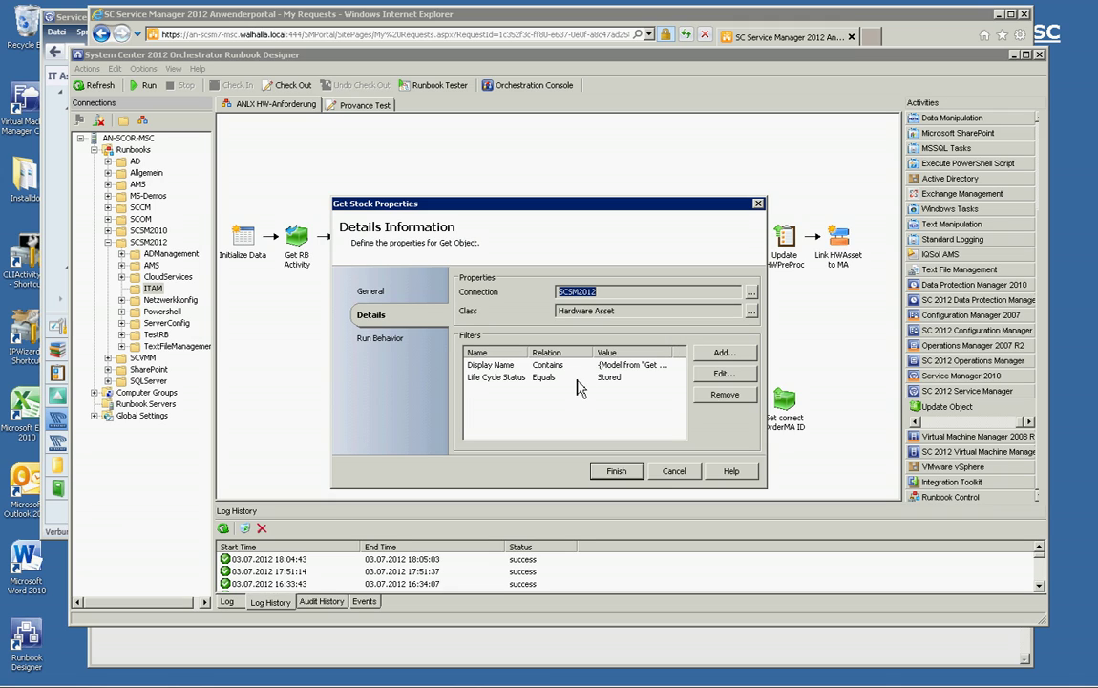
left_click(402, 344)
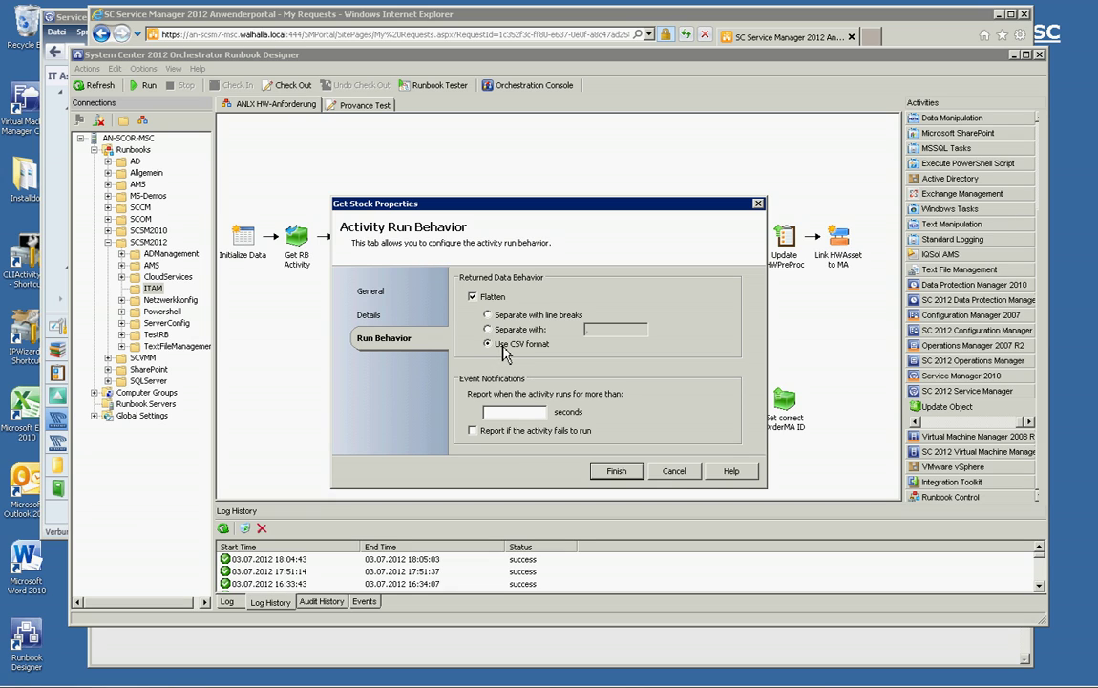
left_click(663, 472)
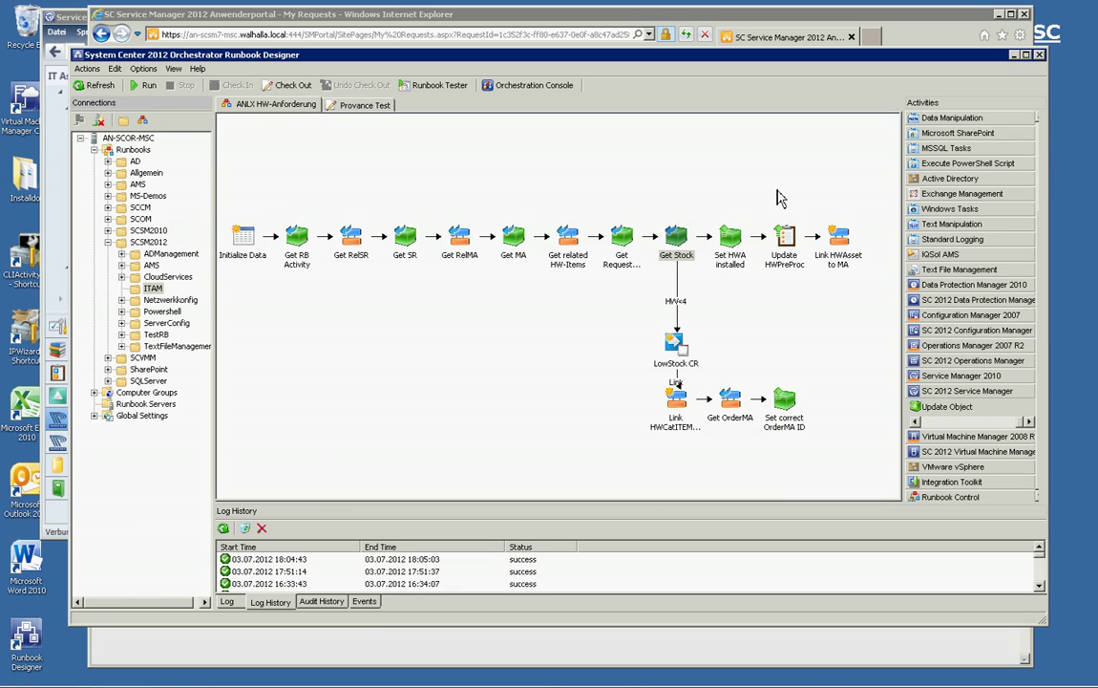
left_click(736, 245)
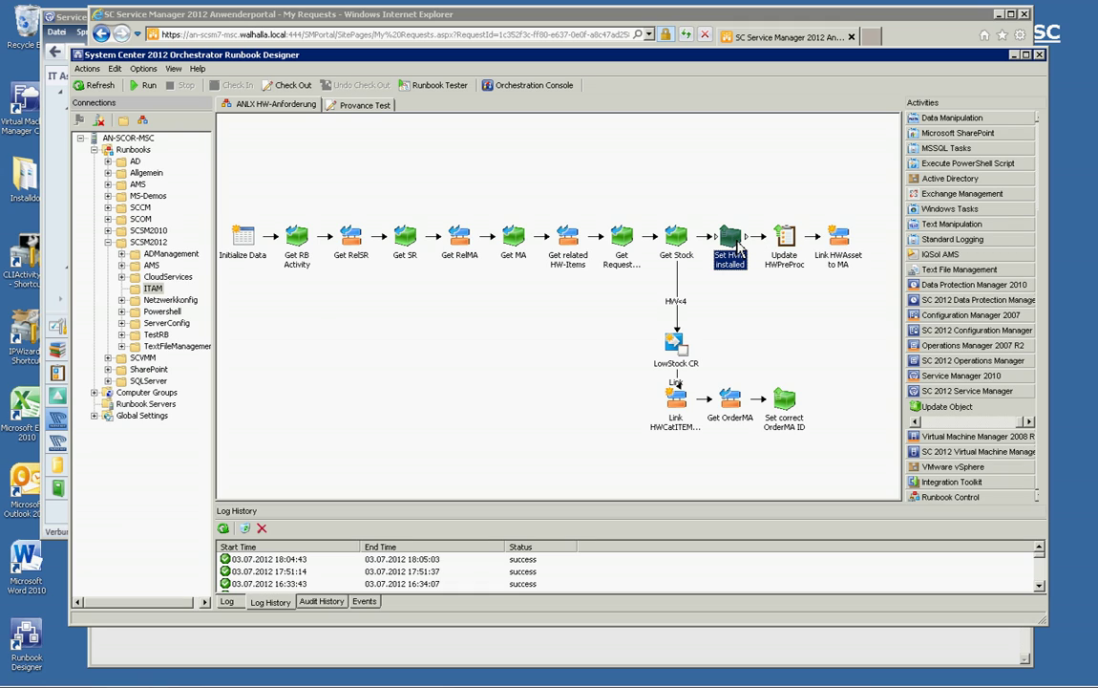
right_click(739, 248)
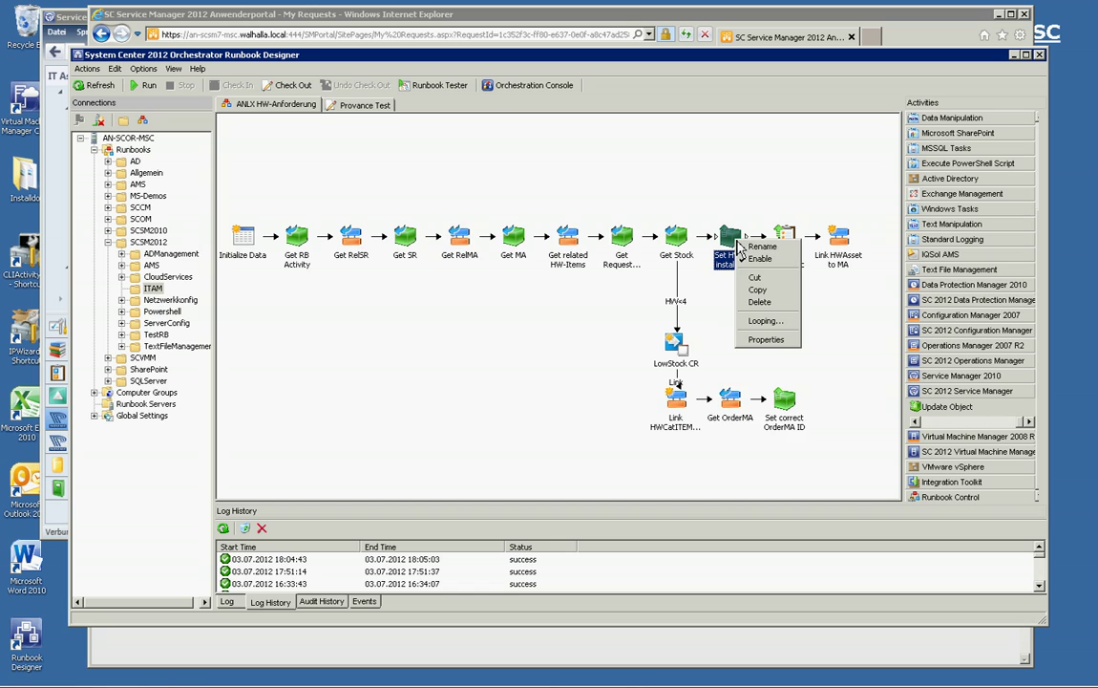
left_click(760, 341)
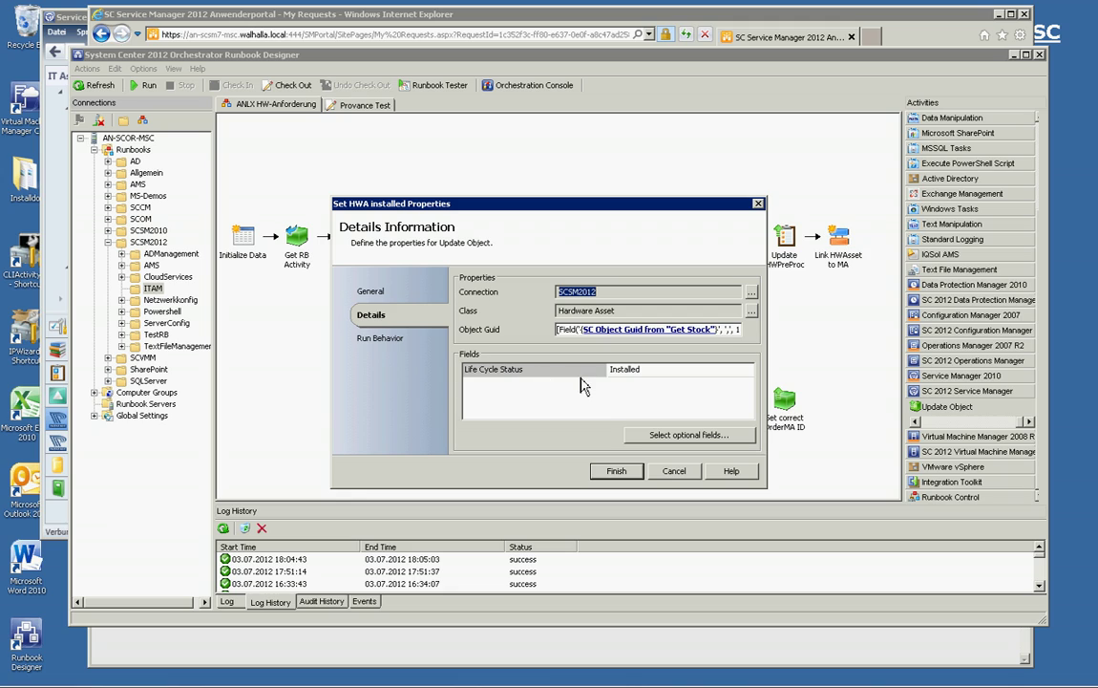
left_click(673, 471)
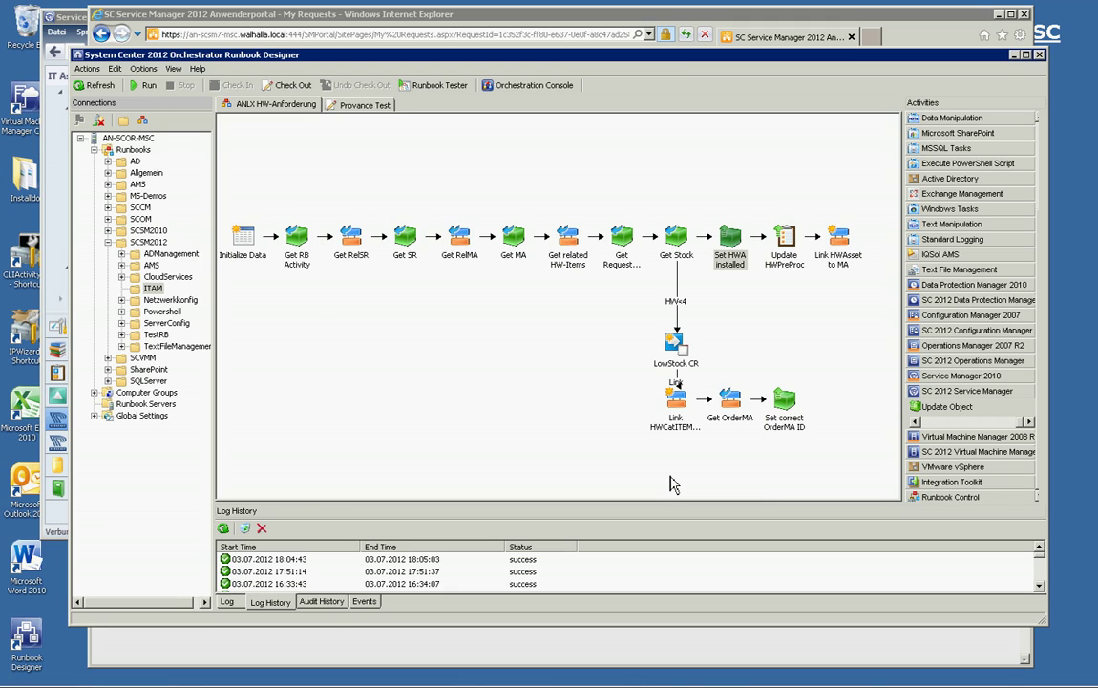
left_click(788, 264)
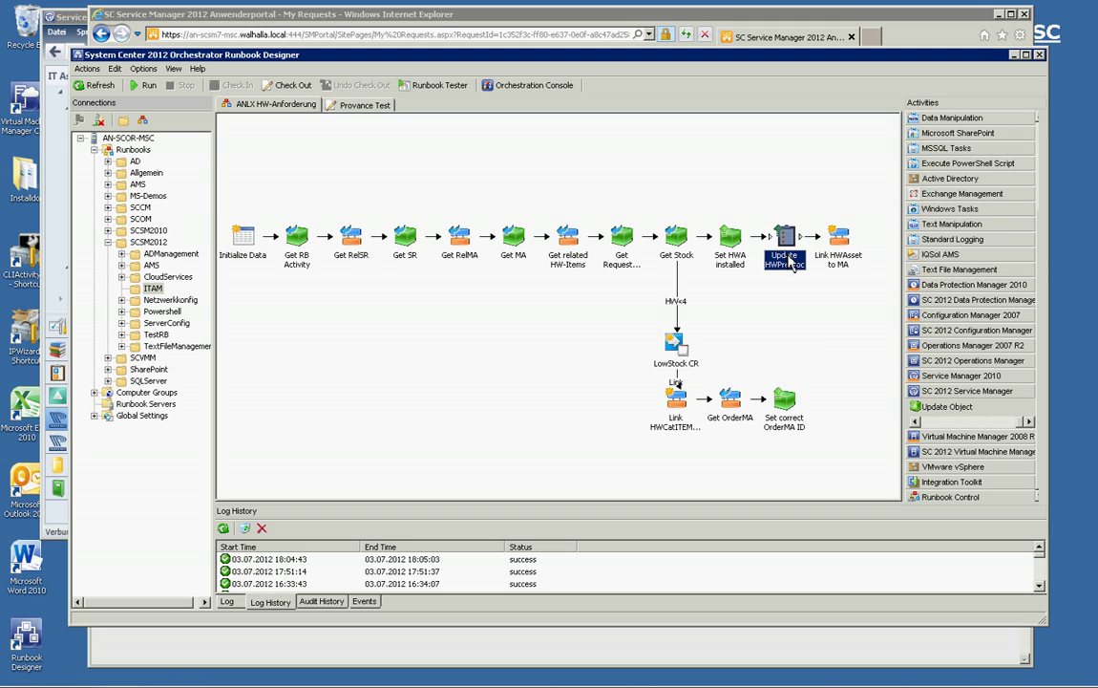
right_click(788, 264)
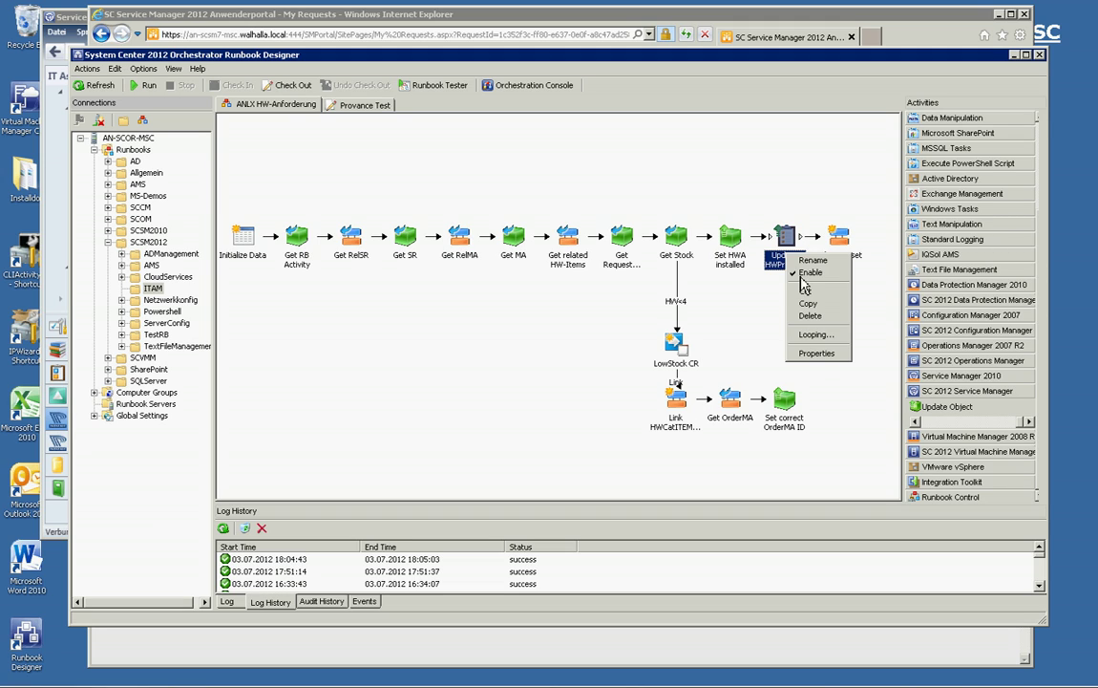
left_click(813, 355)
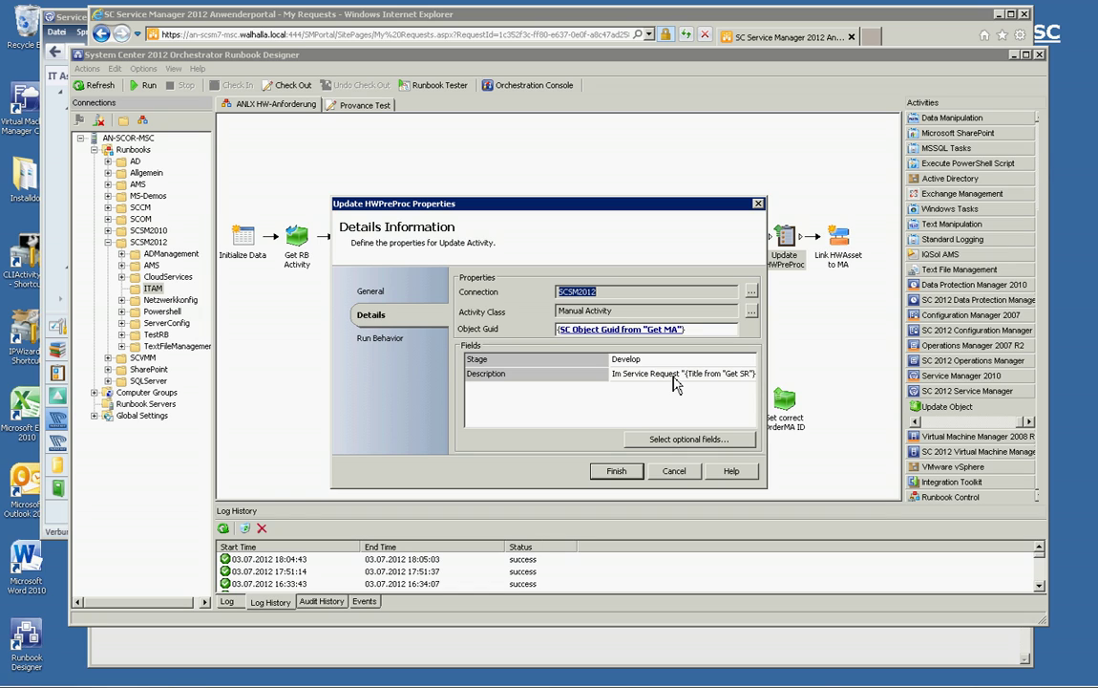
left_click(674, 375)
right_click(674, 376)
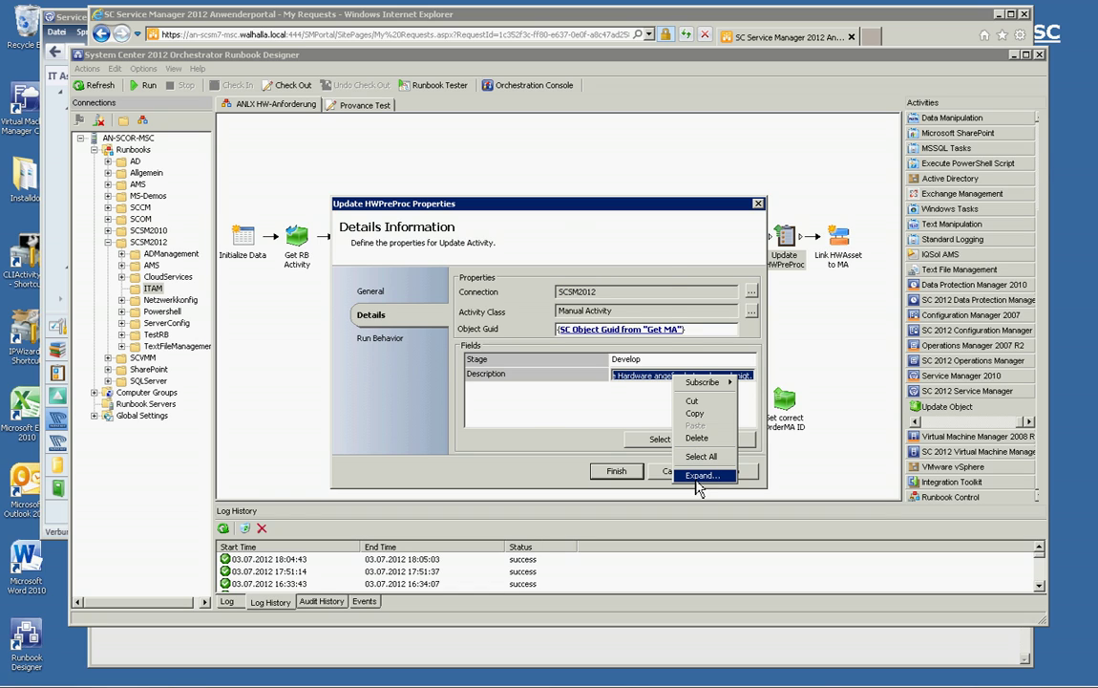
left_click(700, 476)
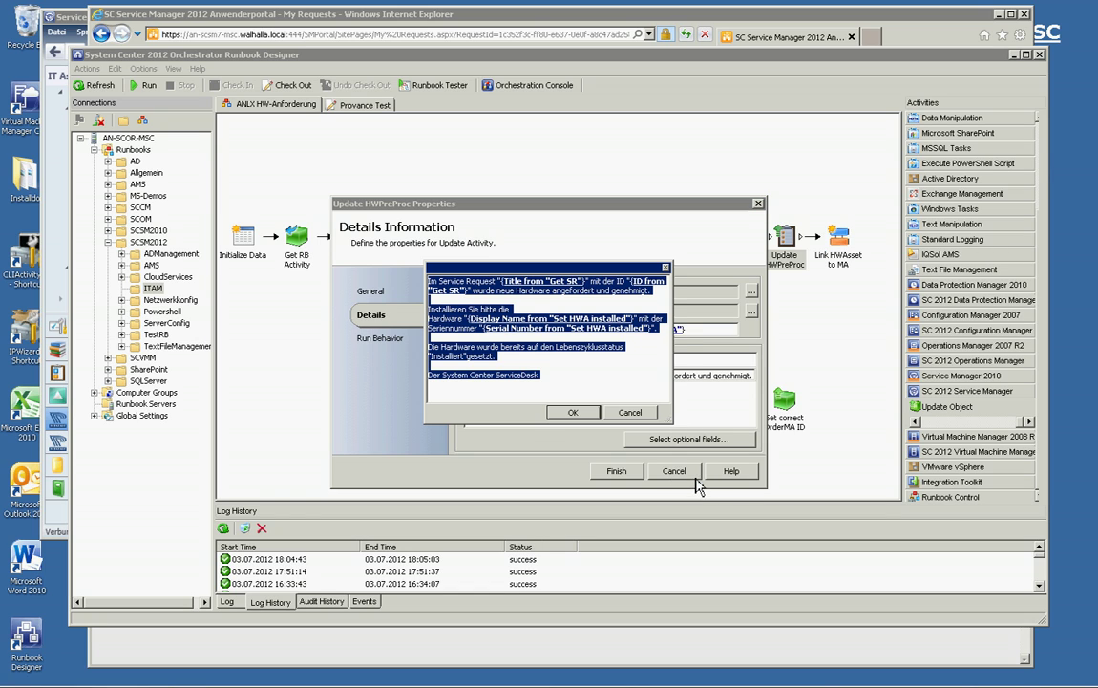
left_click(469, 286)
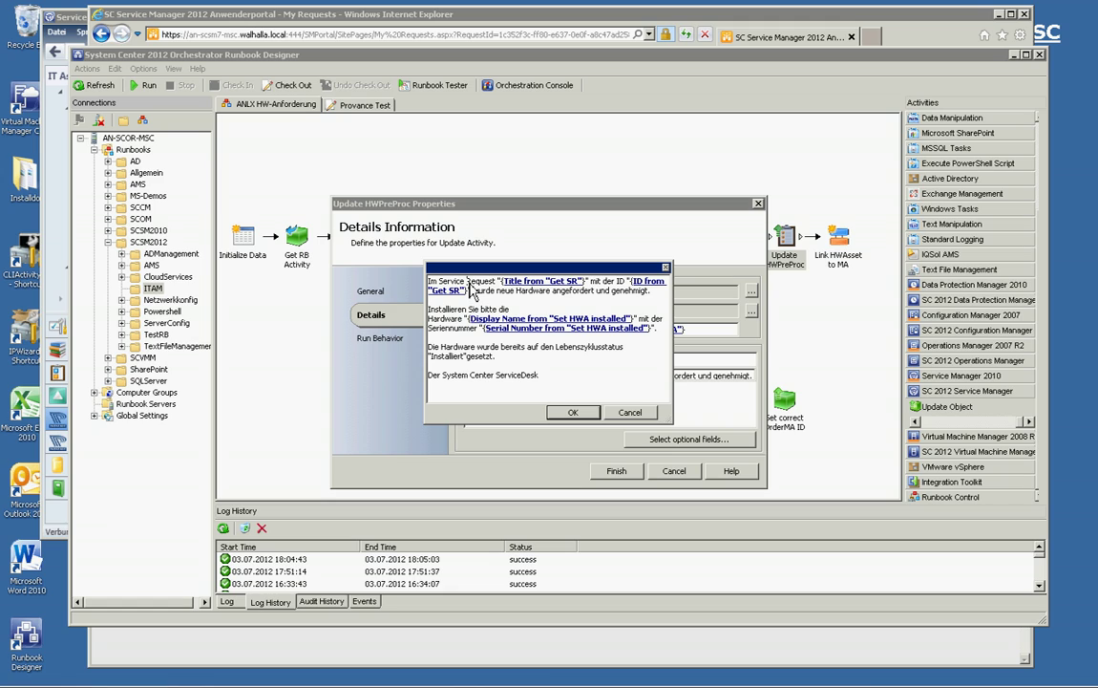
left_click(625, 417)
left_click(673, 475)
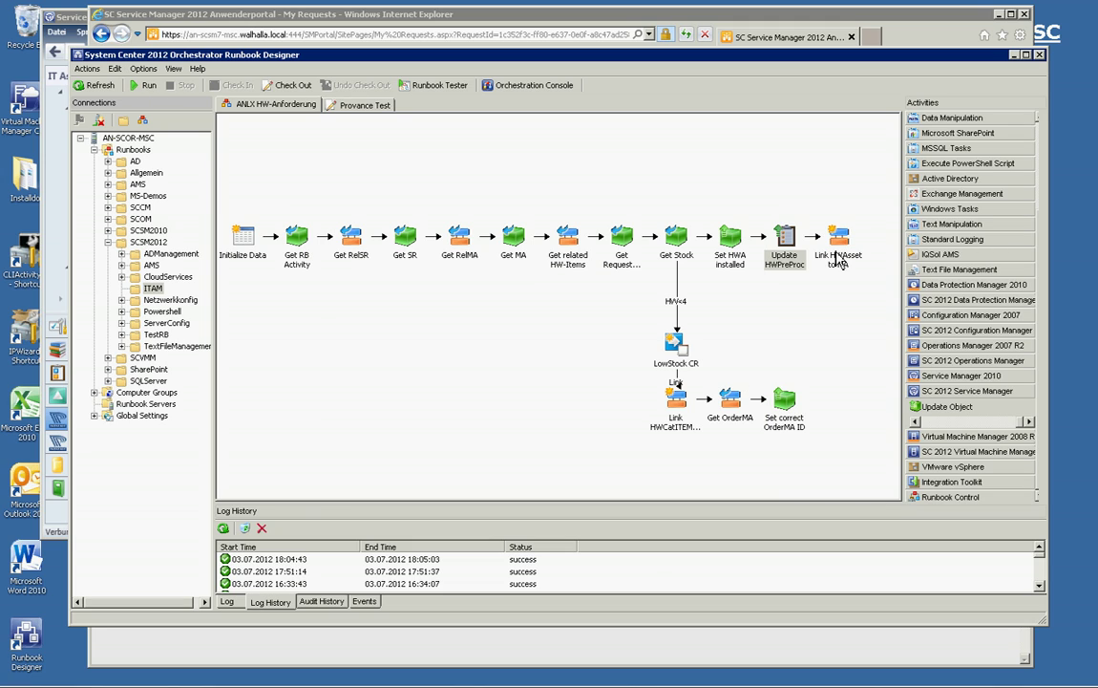
double_click(827, 260)
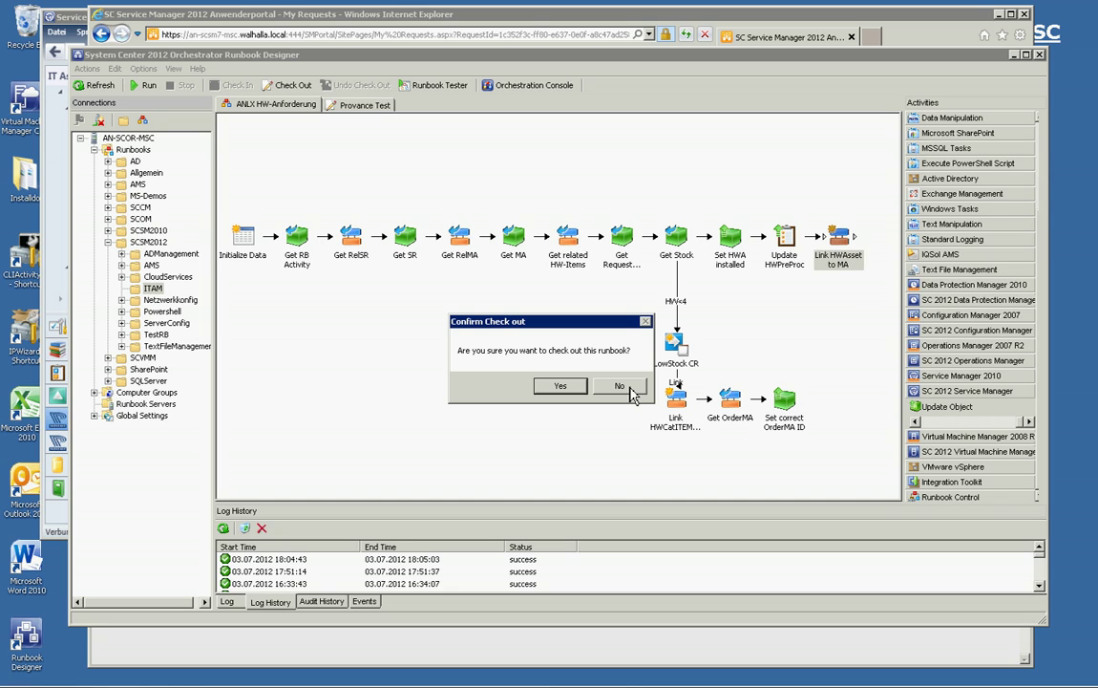
left_click(562, 384)
right_click(841, 271)
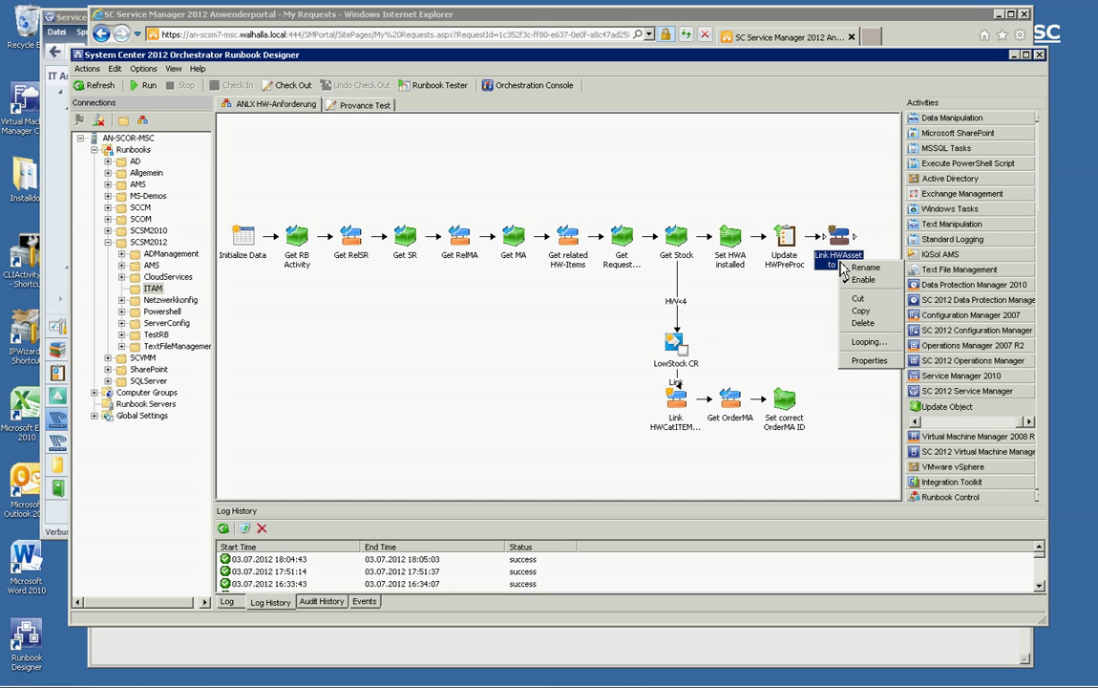
left_click(849, 360)
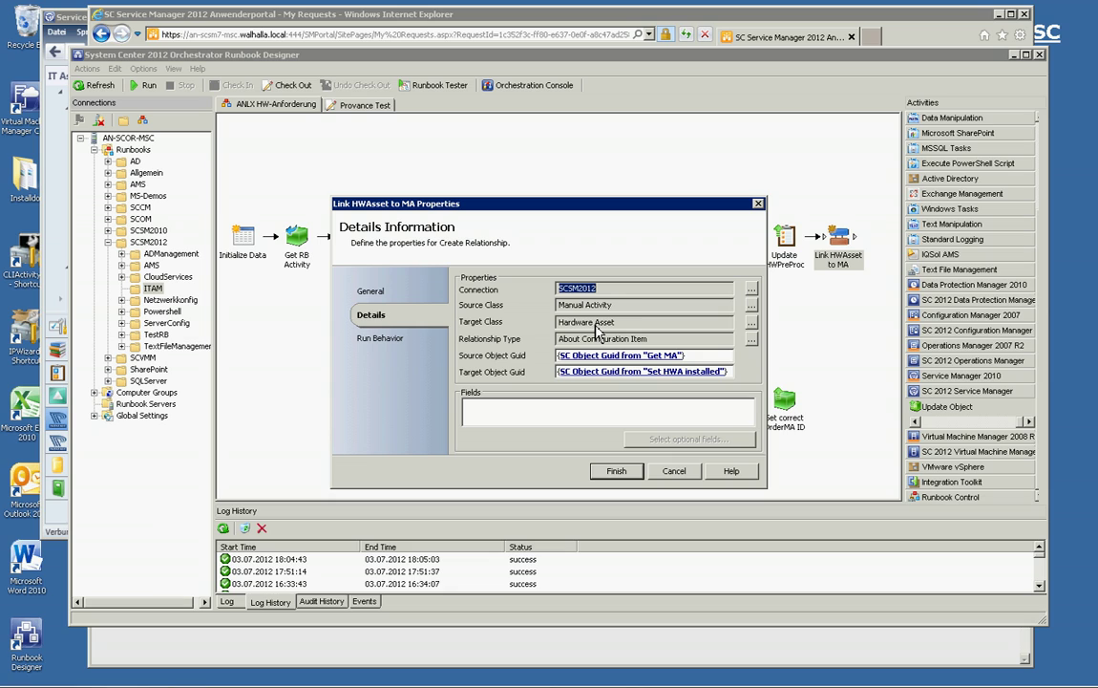
left_click(674, 470)
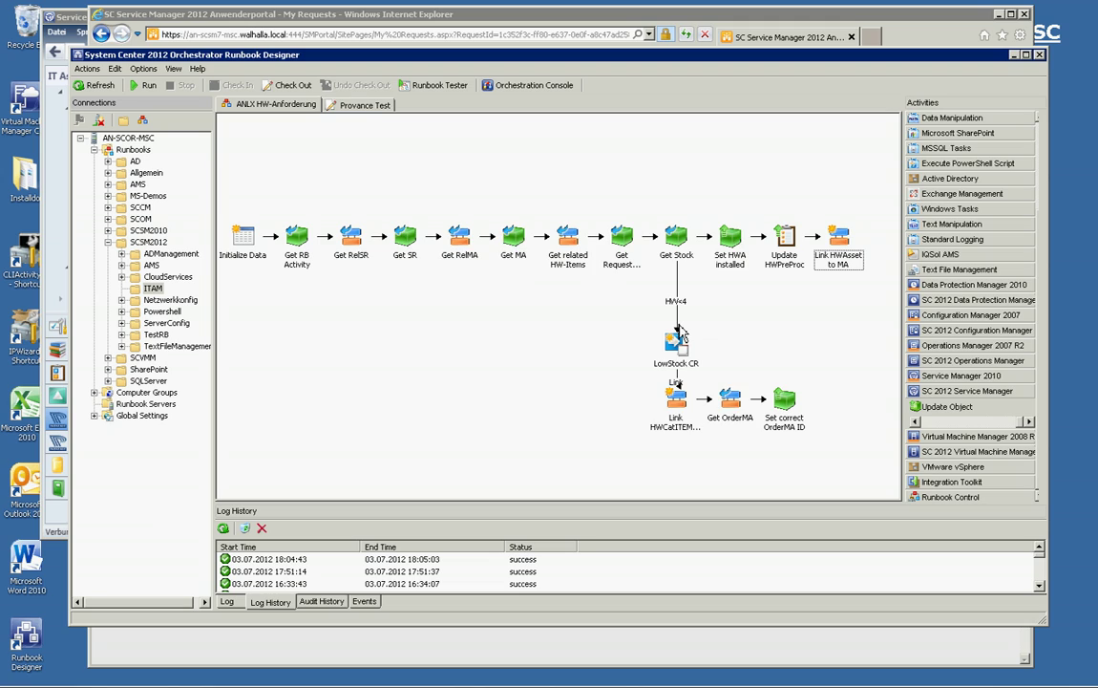
Show the HW<4 link's Include filter: Number of Objects from Get Stock less than 4.
double_click(678, 328)
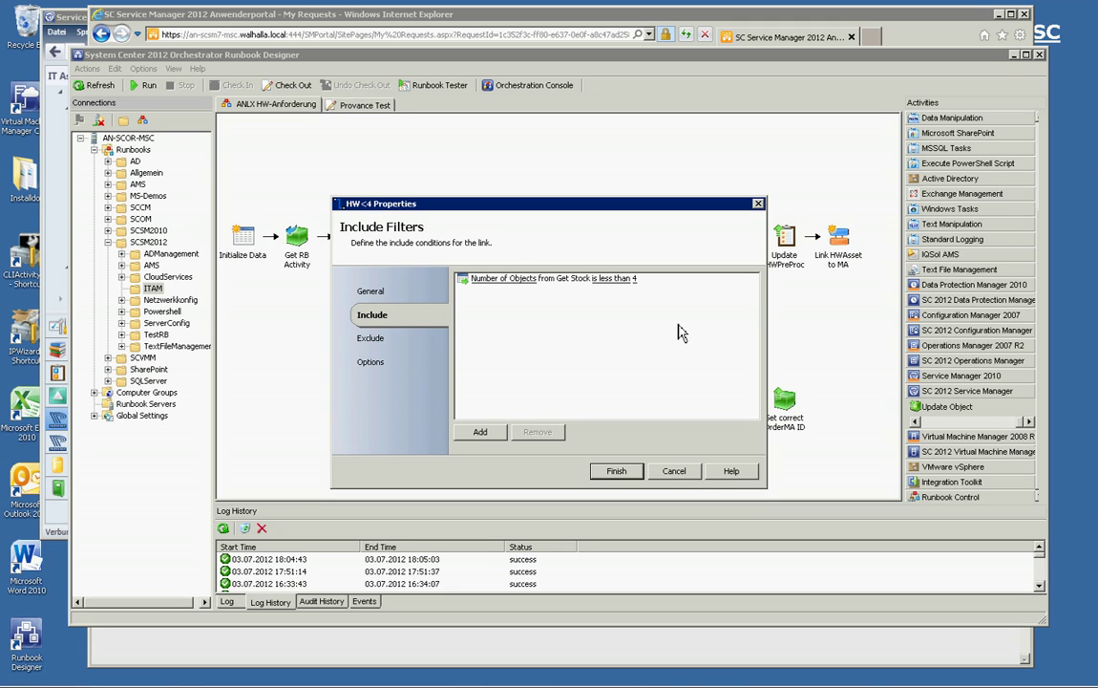
left_click_drag(520, 203, 593, 322)
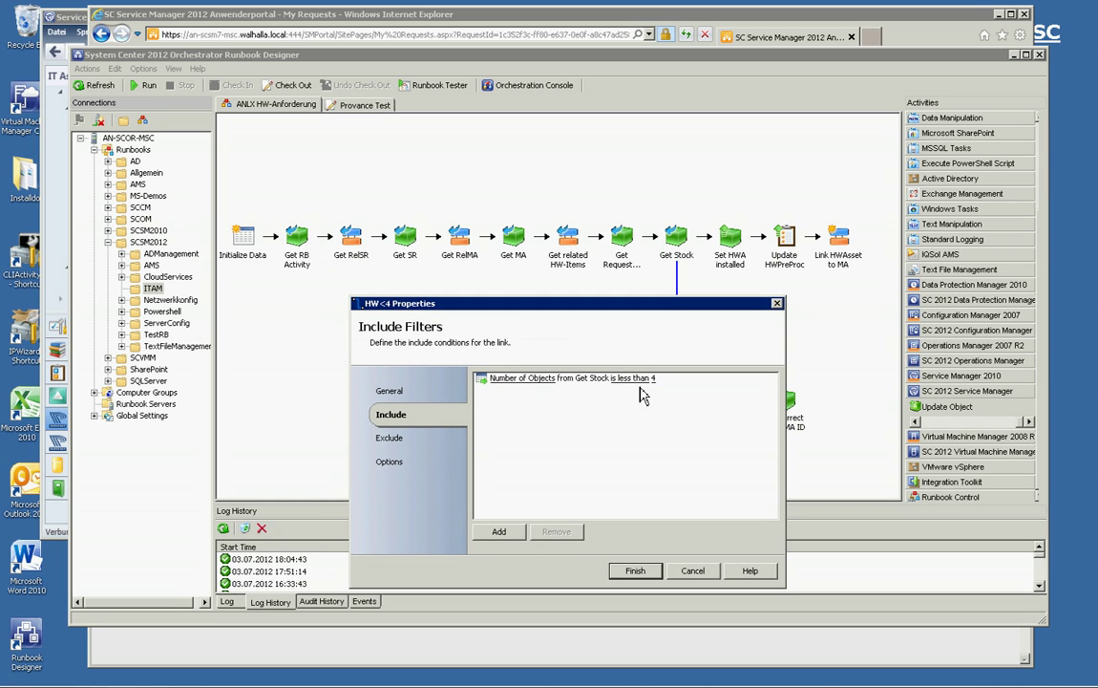
Cancel the HW<4 link dialog and leave the LowStock CR activity name unchanged.
left_click(693, 570)
right_click(676, 346)
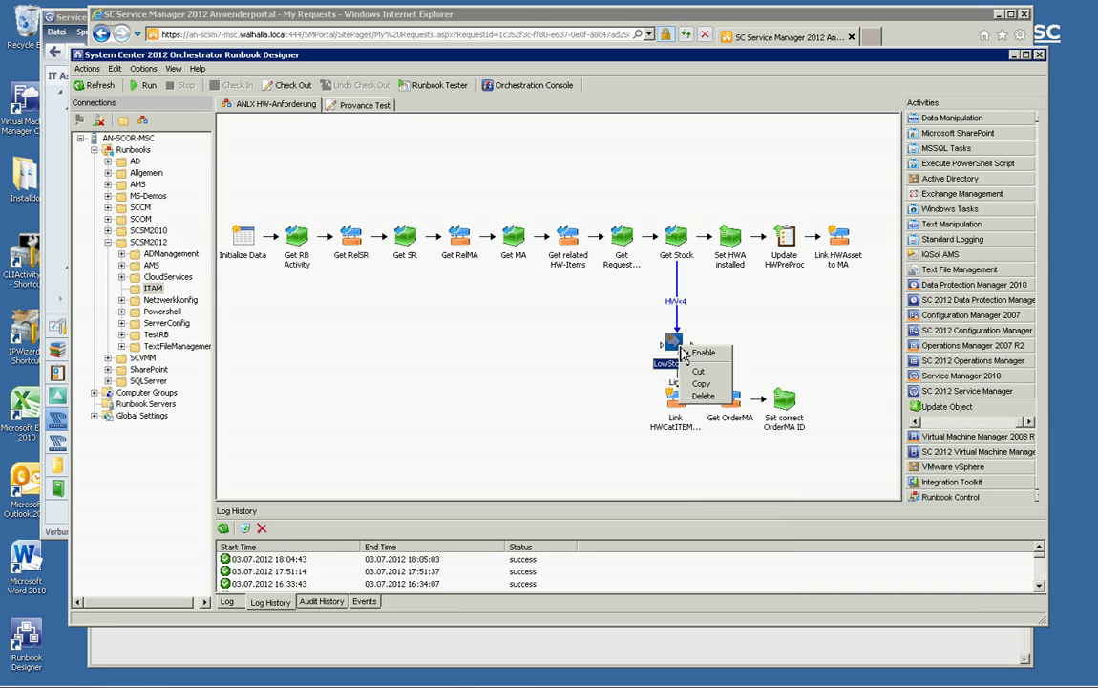
left_click(669, 365)
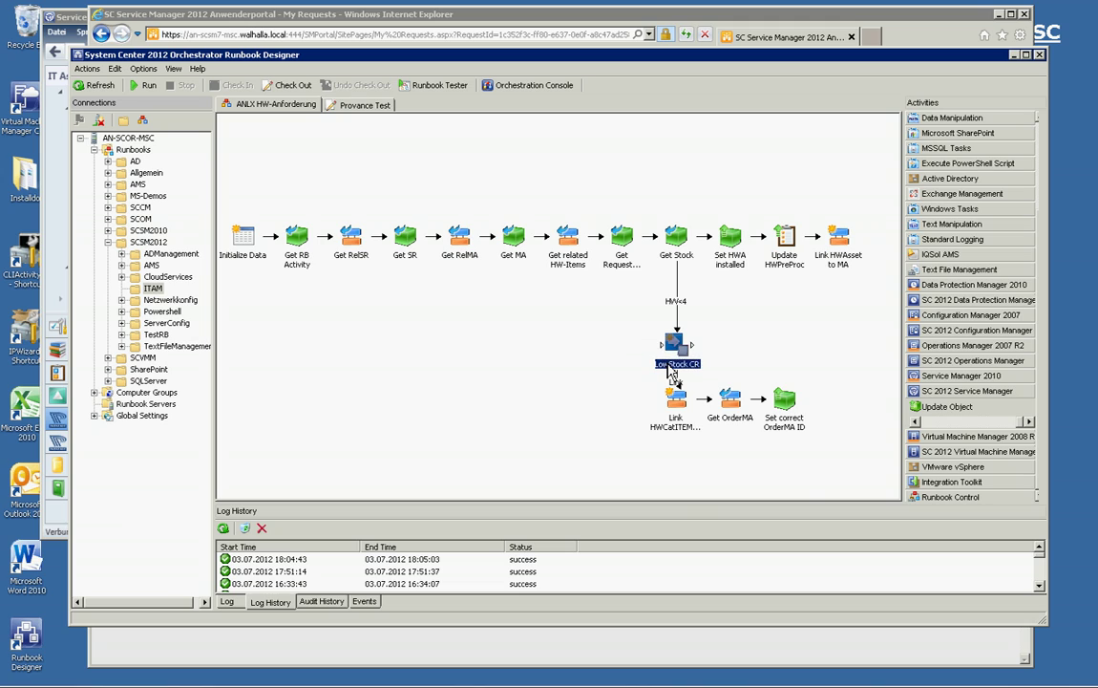
right_click(676, 361)
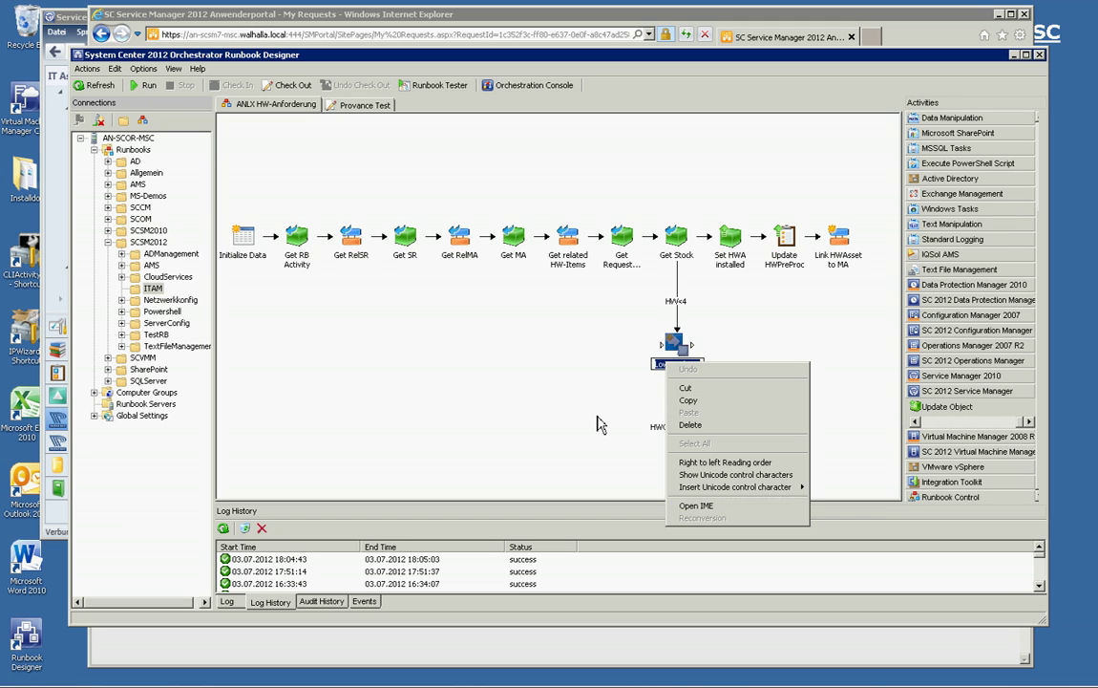
key("Escape")
key("Delete")
Read the LowStock CR change request description for the ANLX CR-Vorlage HW-Bestellung template, closing without changes.
right_click(681, 377)
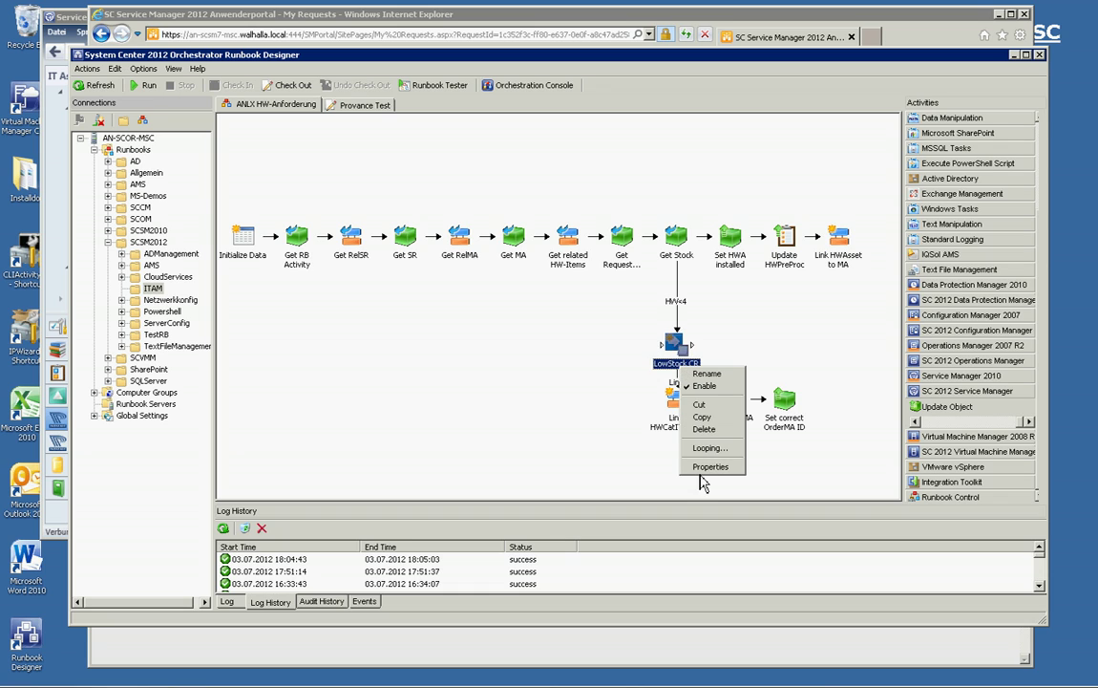
left_click(700, 474)
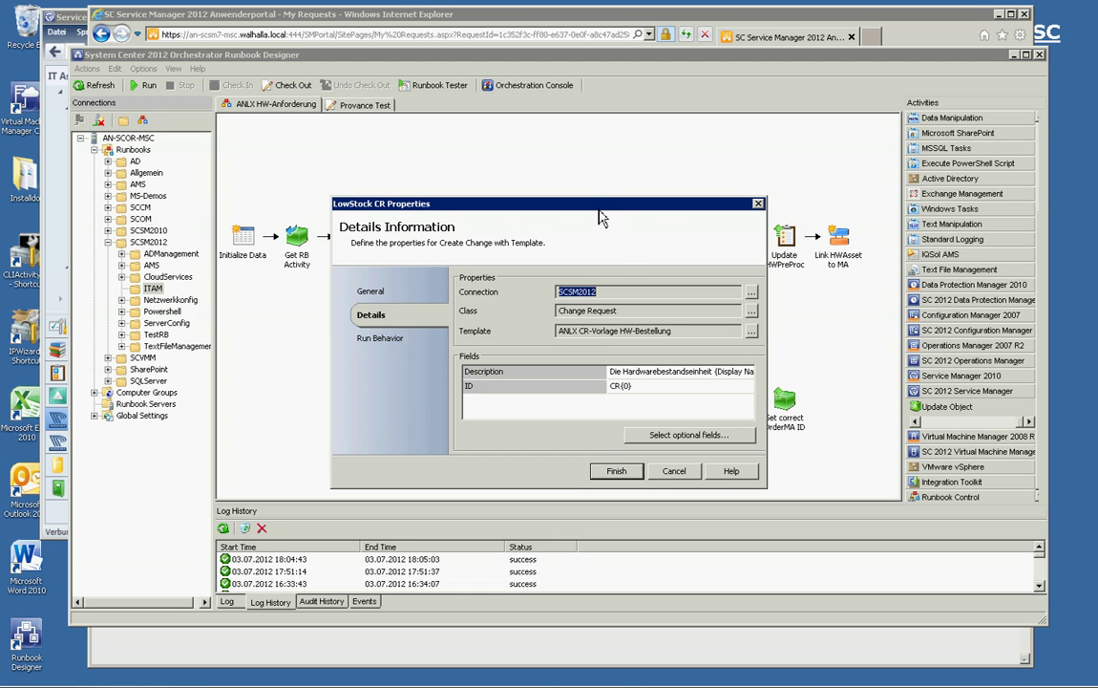
left_click_drag(590, 202, 586, 180)
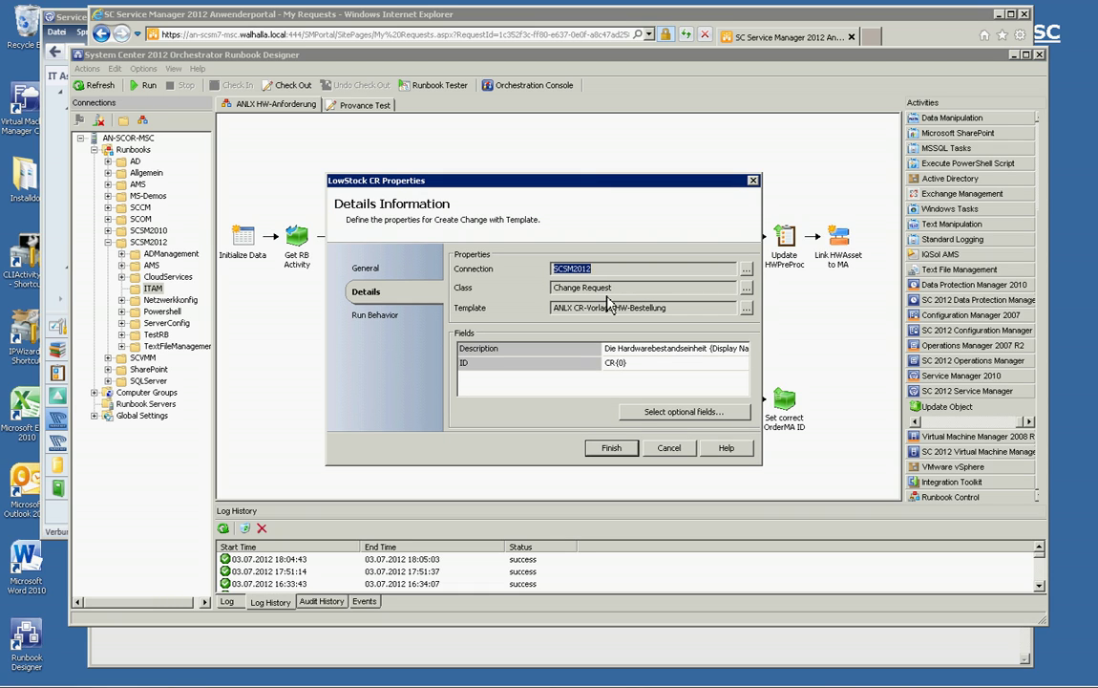
left_click(649, 351)
right_click(657, 351)
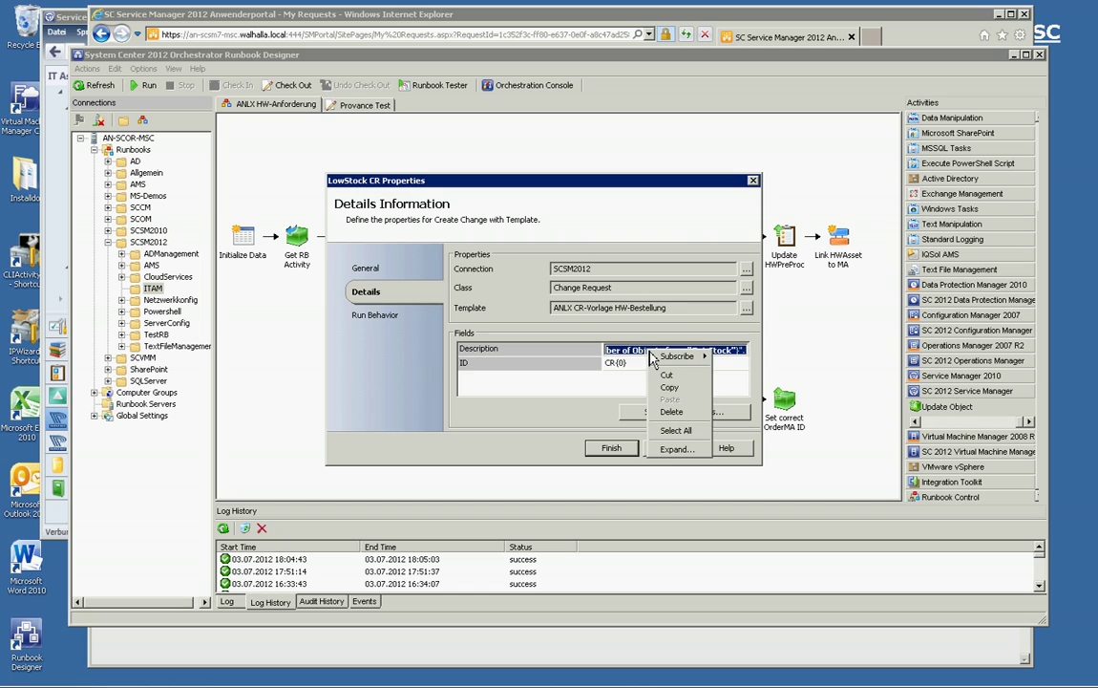
left_click(667, 453)
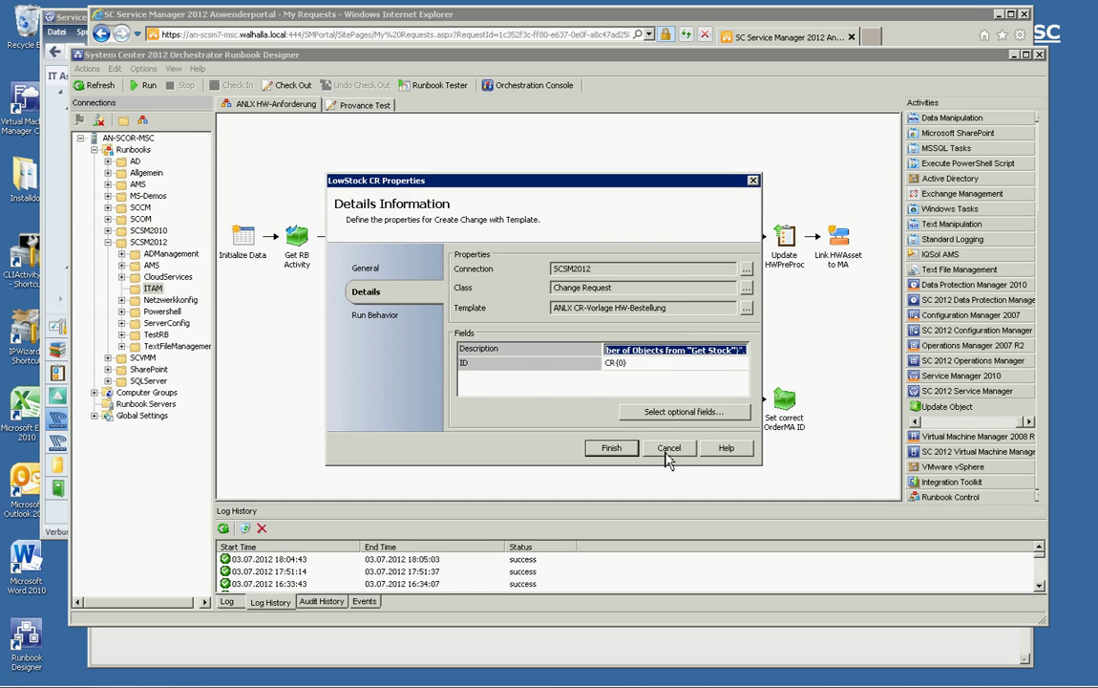
left_click(528, 294)
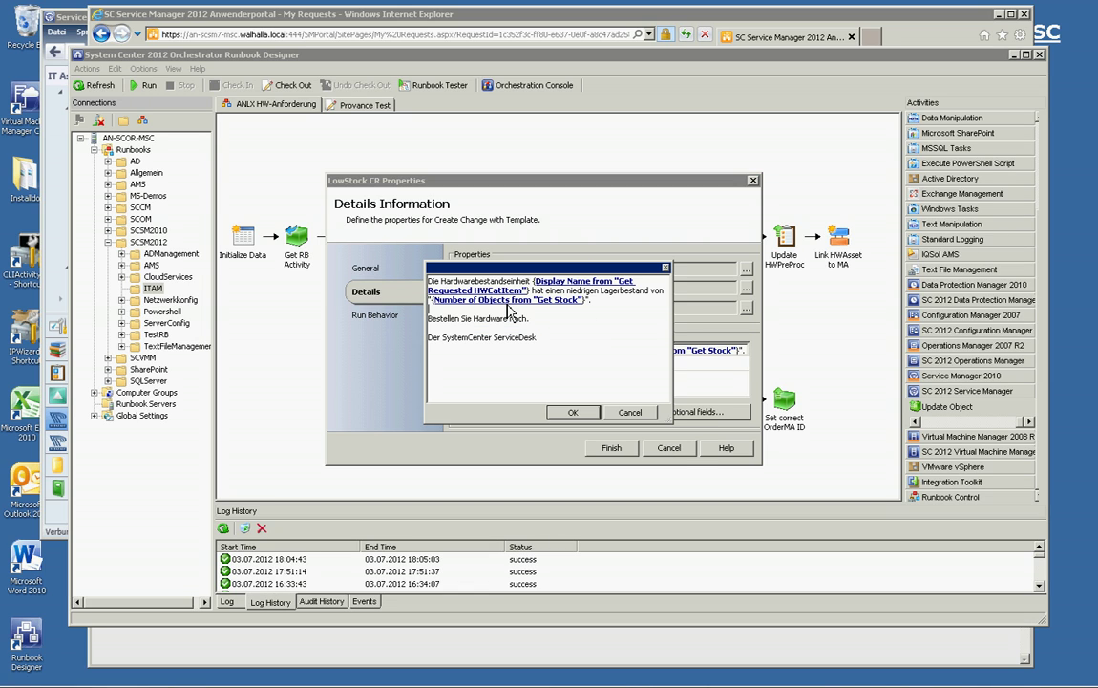
left_click(576, 411)
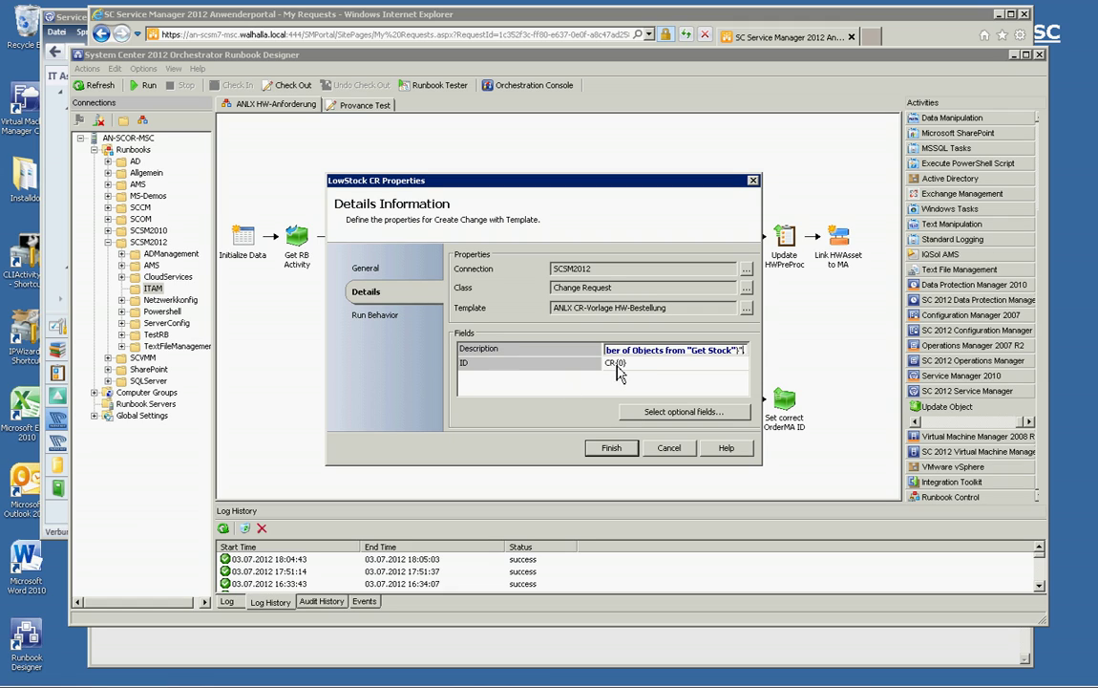
left_click(668, 448)
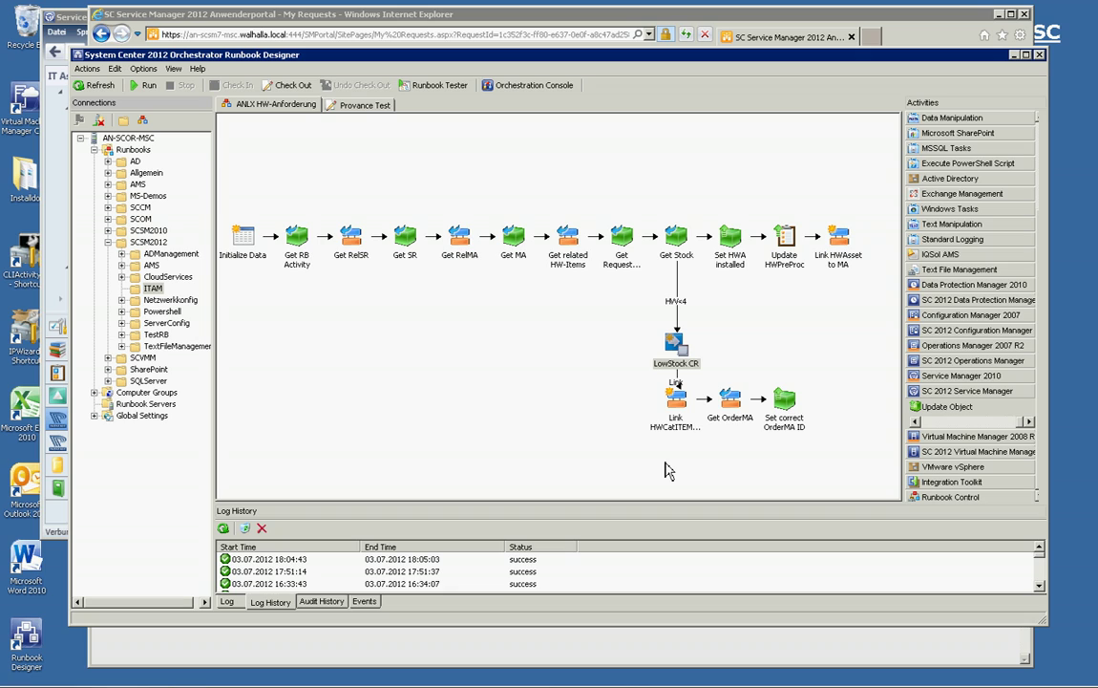
double_click(684, 411)
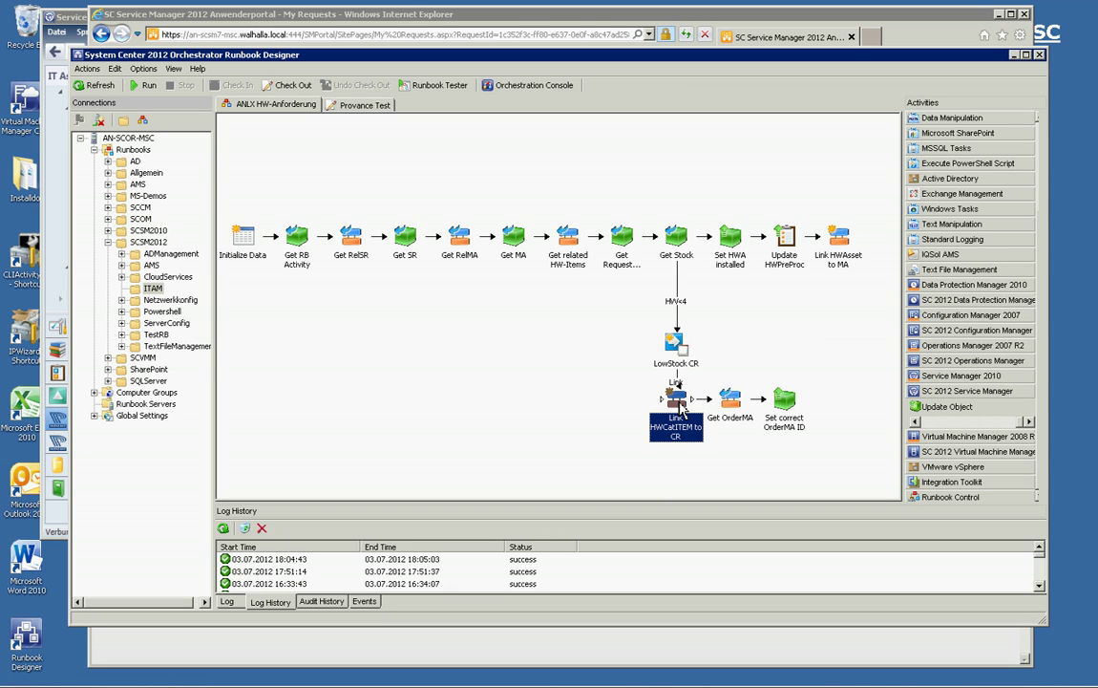
left_click(735, 406)
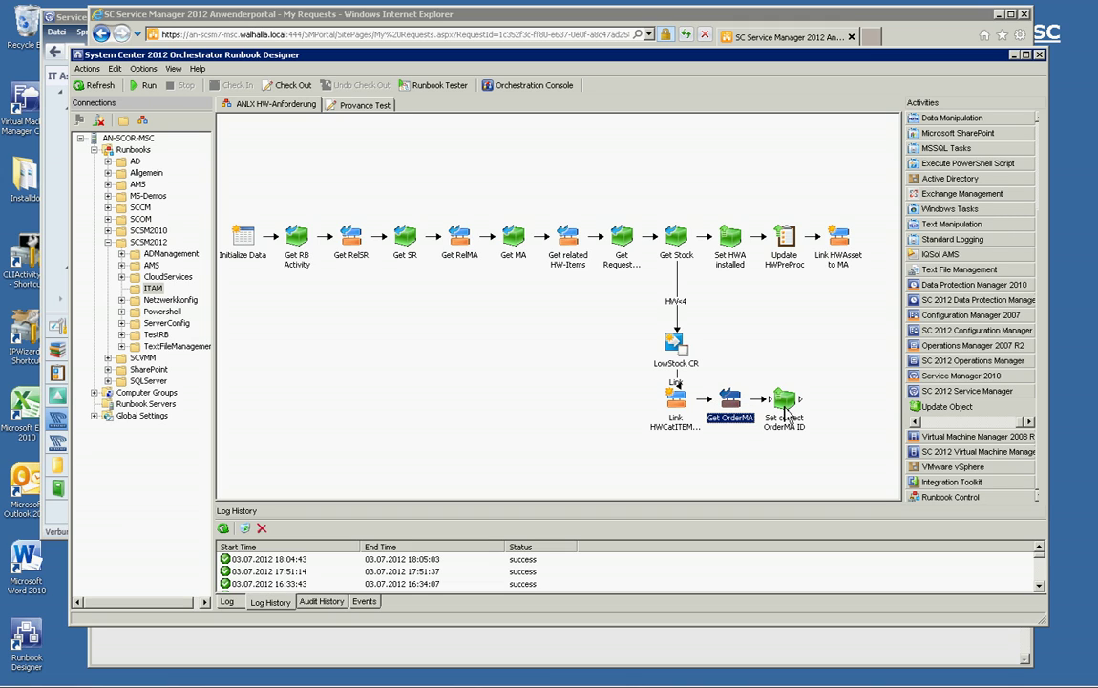
left_click(783, 409)
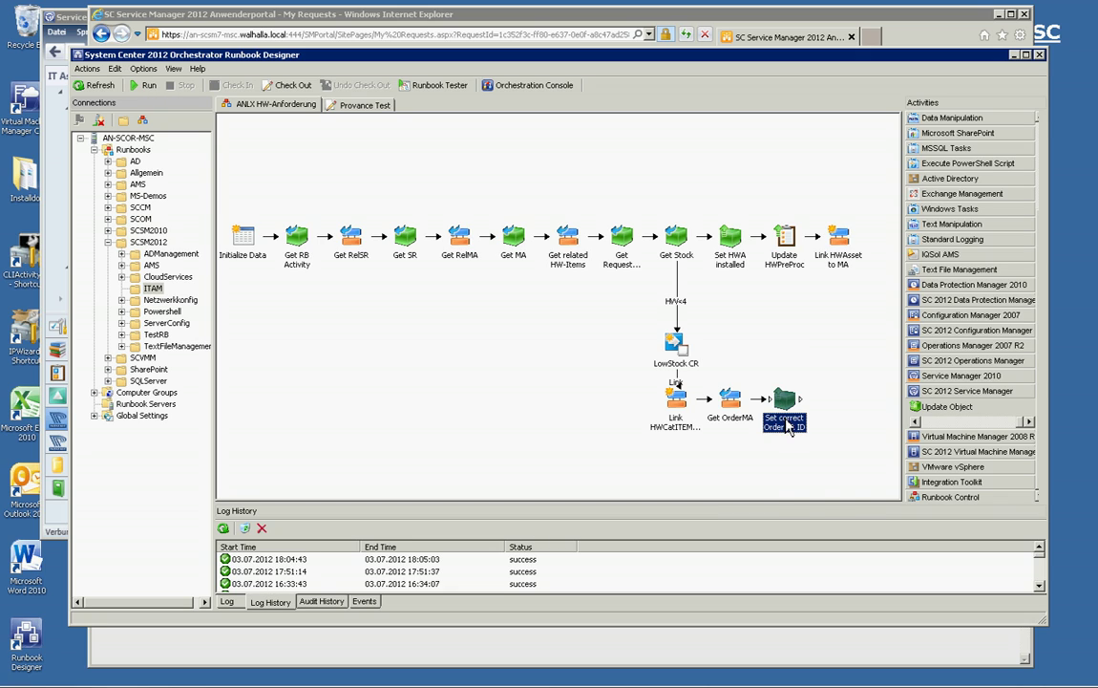
right_click(784, 416)
left_click(817, 517)
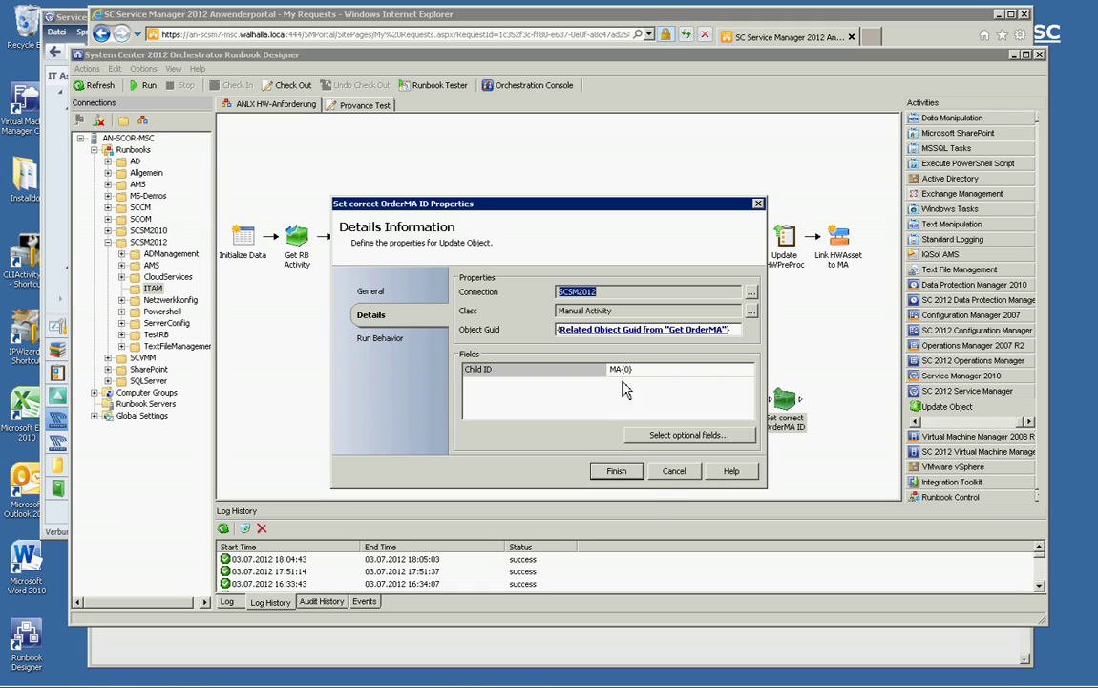
left_click(616, 471)
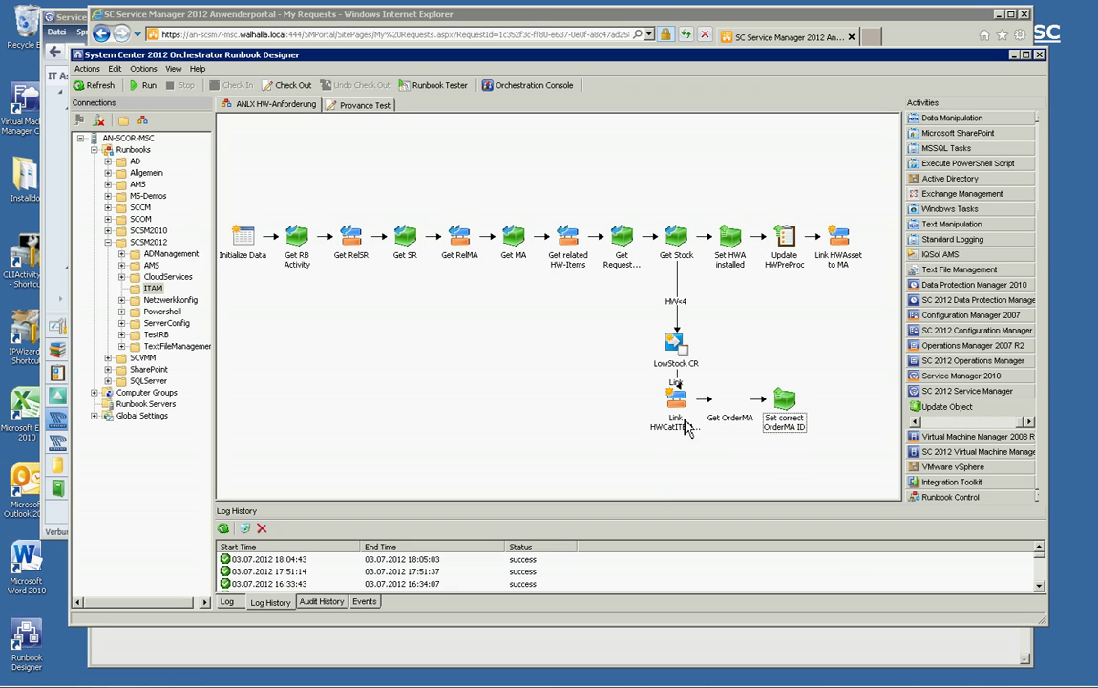
left_click(676, 346)
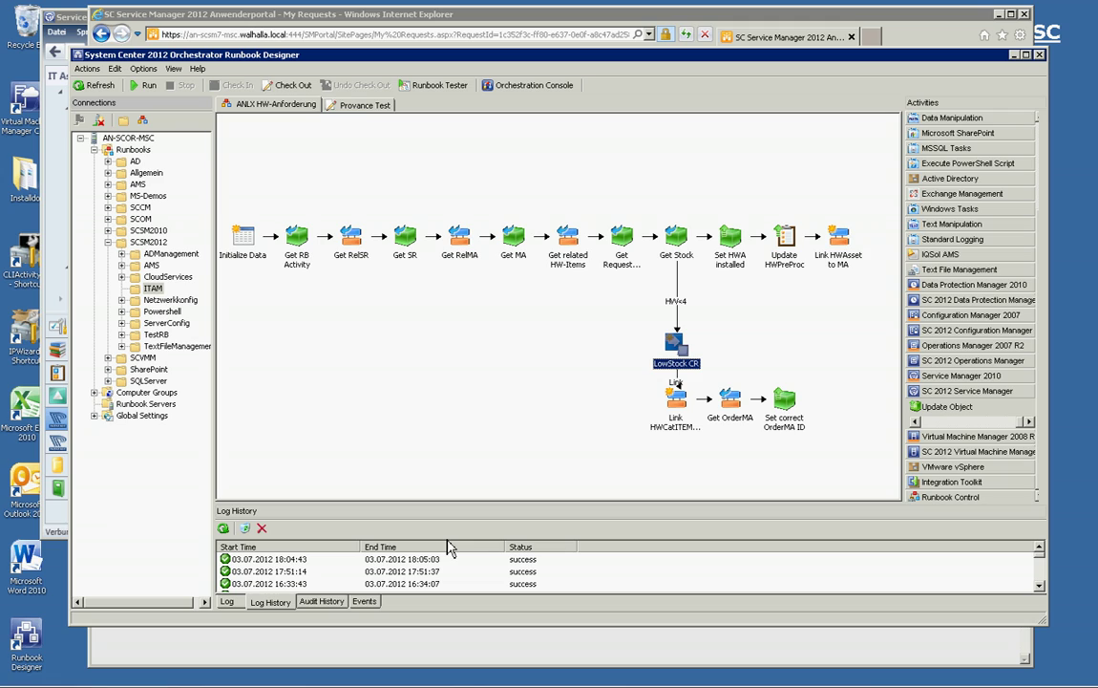
left_click(427, 563)
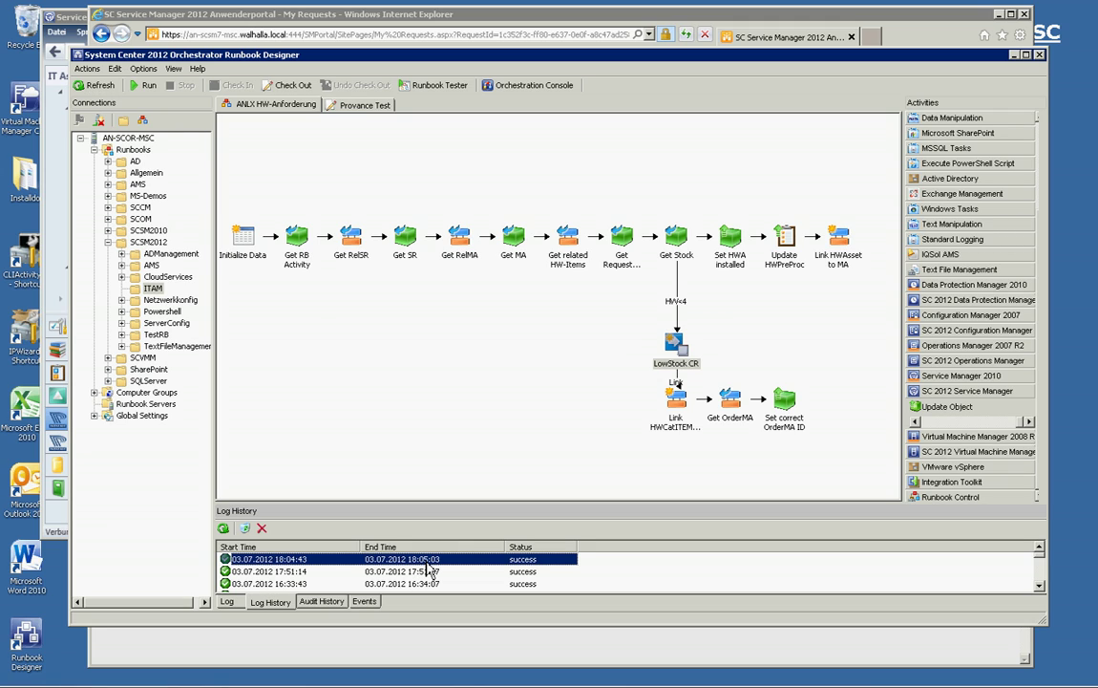
left_click(393, 372)
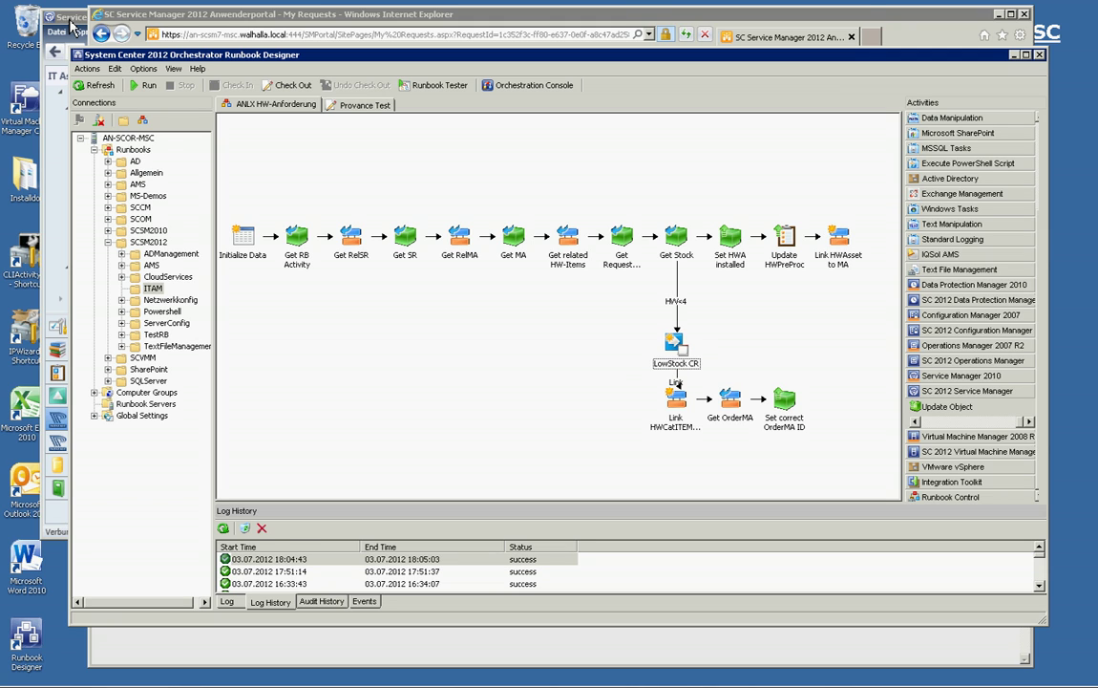
Show the ANLX Installiert asset view and select DT003 - DELL Optiplex 790 Desktop.
left_click(75, 27)
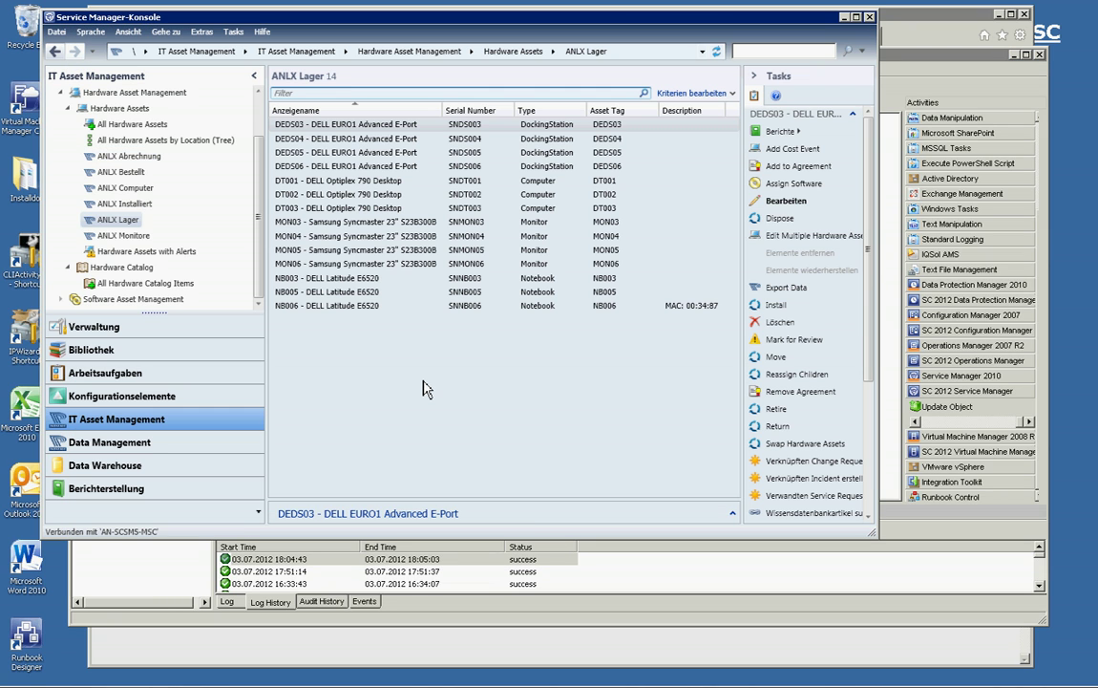
left_click(427, 388)
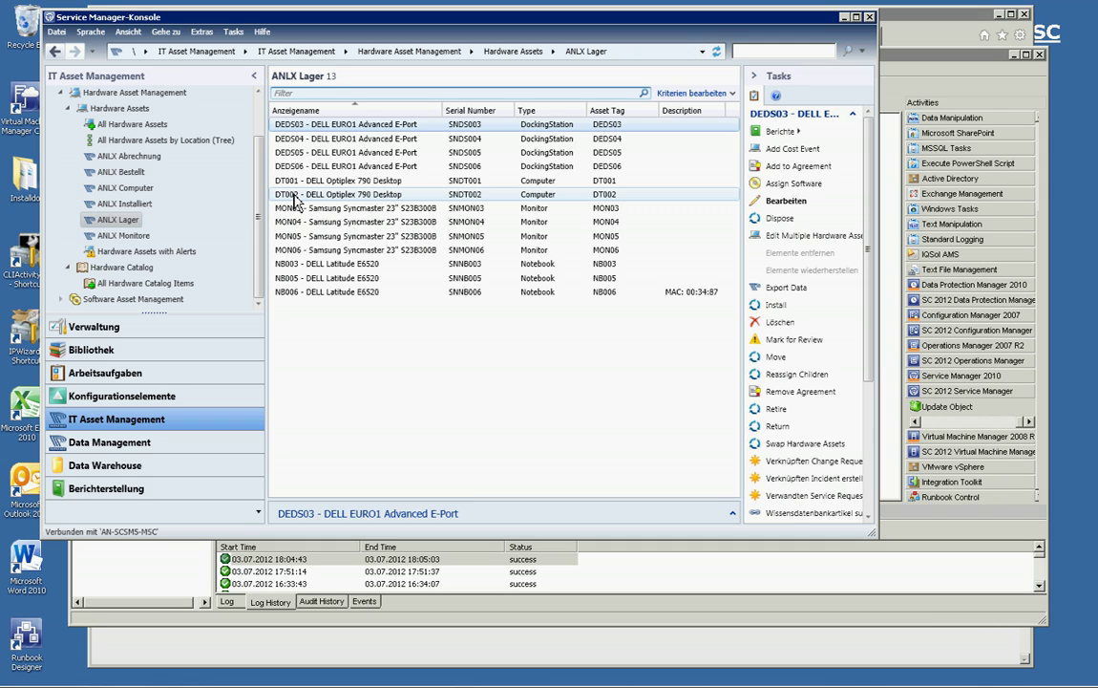
left_click(136, 205)
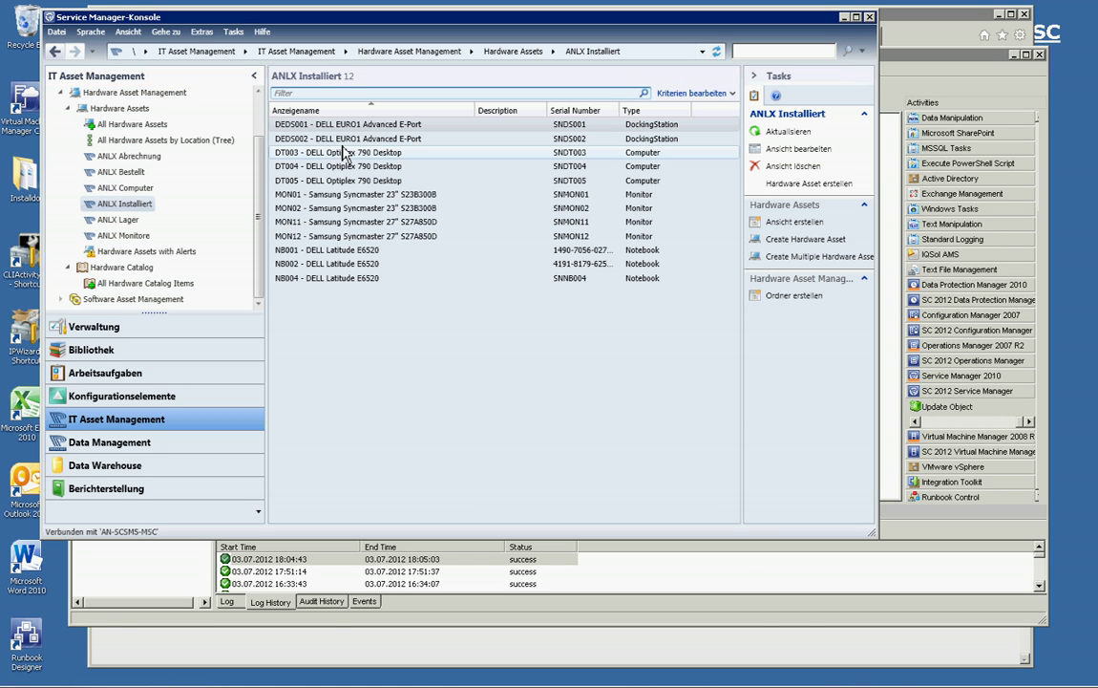
left_click(342, 155)
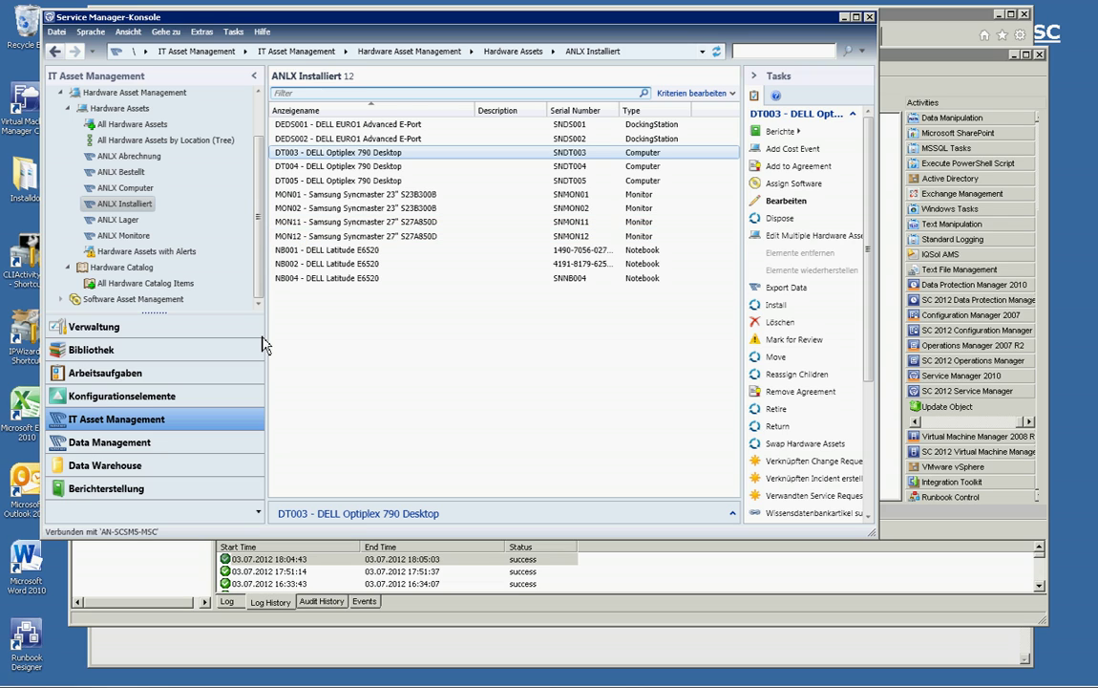
List the in-progress manual activities under Arbeitsaufgaben and select MA1866.
left_click(128, 377)
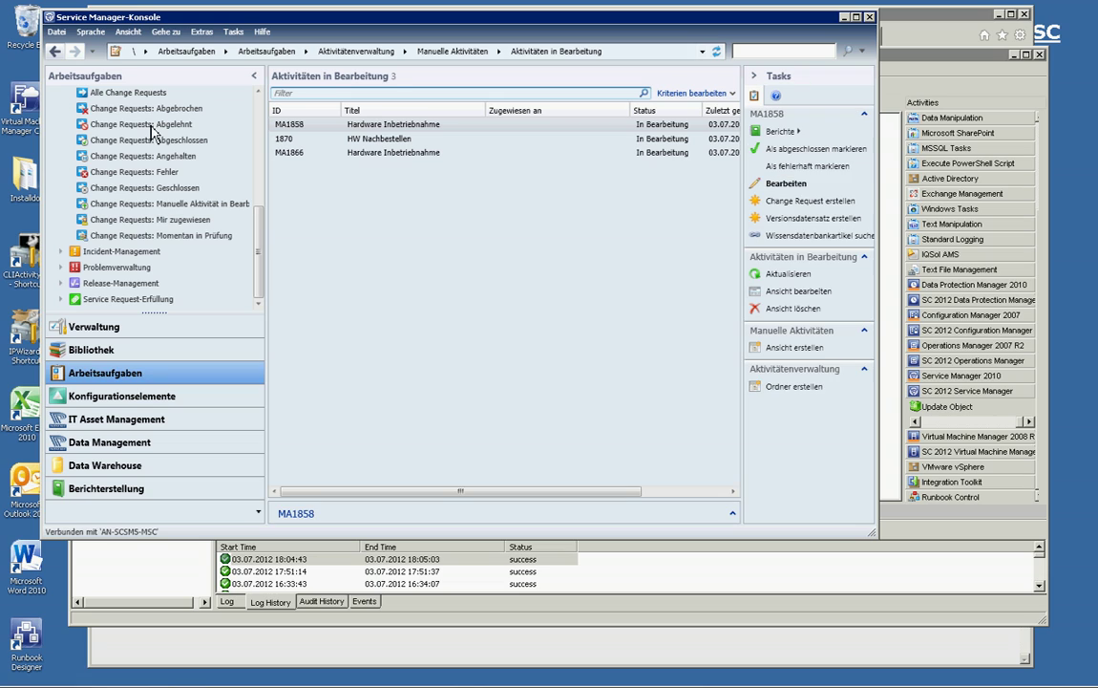
left_click_drag(262, 225, 268, 165)
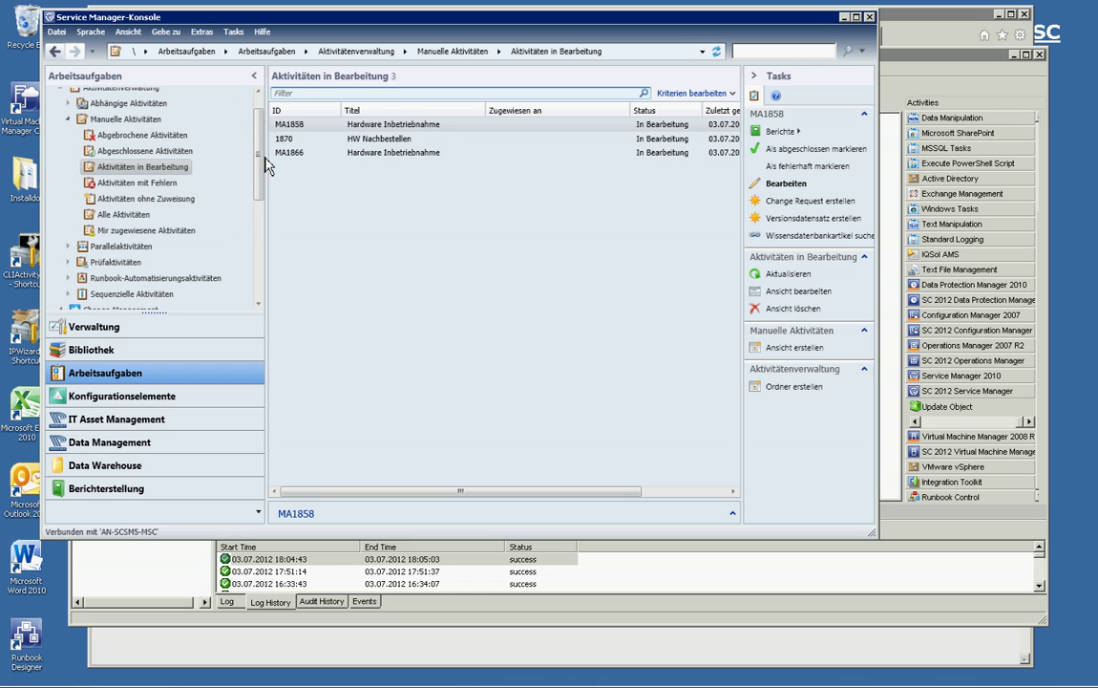
left_click(355, 153)
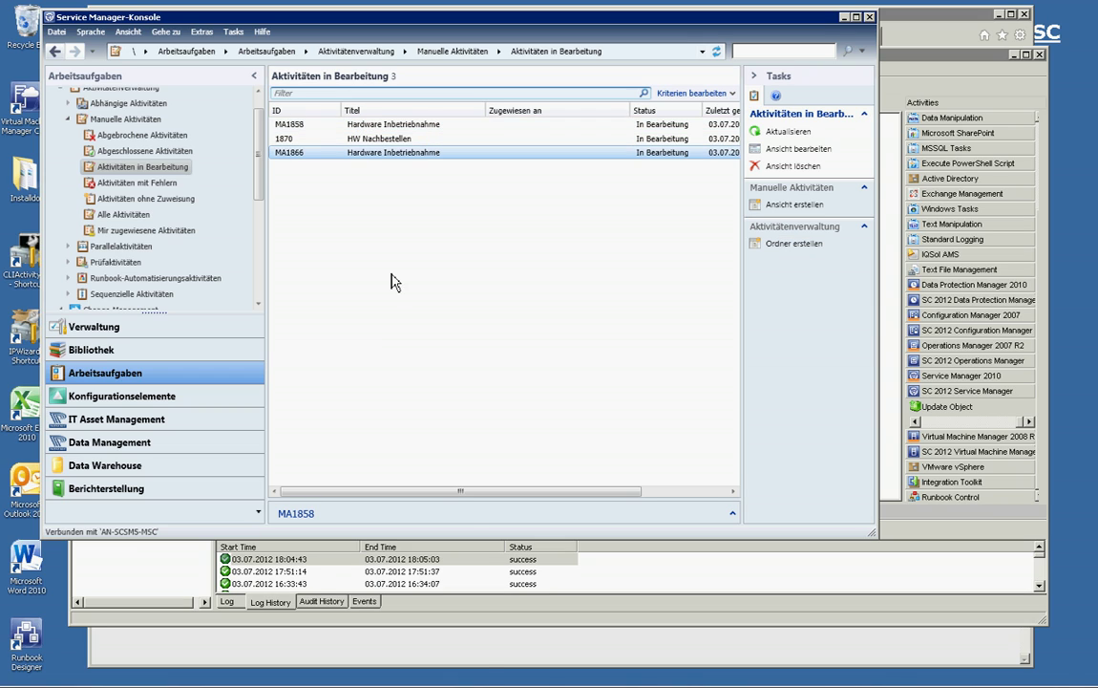
key("alt+Tab")
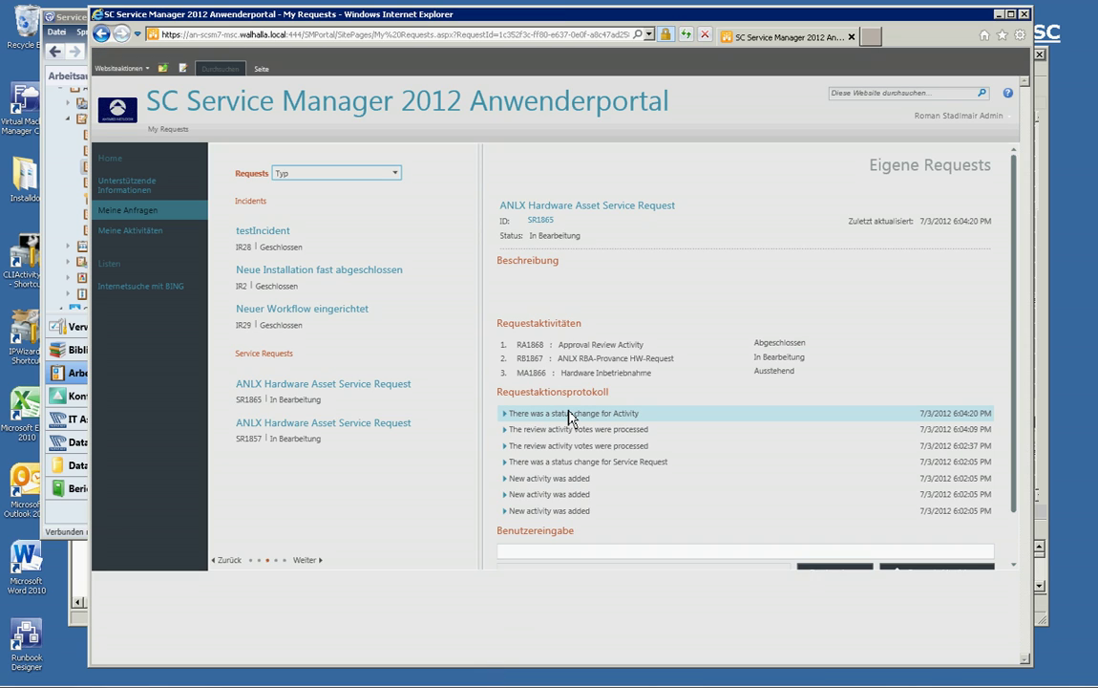
left_click(77, 19)
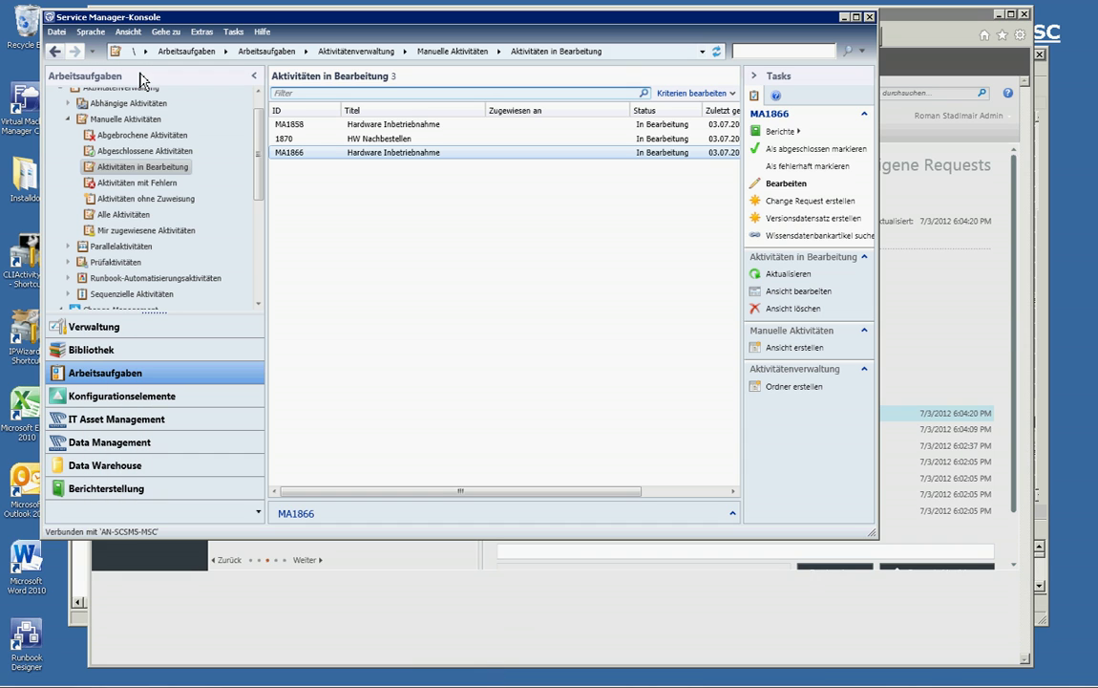
Open MA1866 Hardware Inbetriebnahme and scroll its description to the DT003 installation note.
double_click(339, 154)
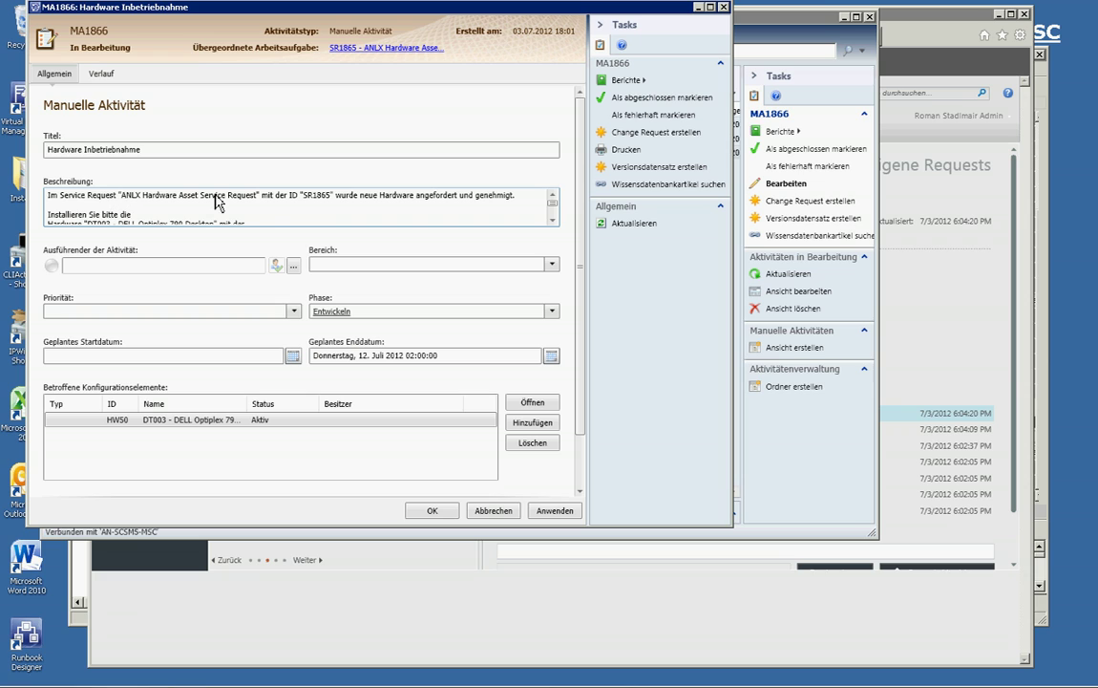
left_click(552, 220)
left_click(552, 220)
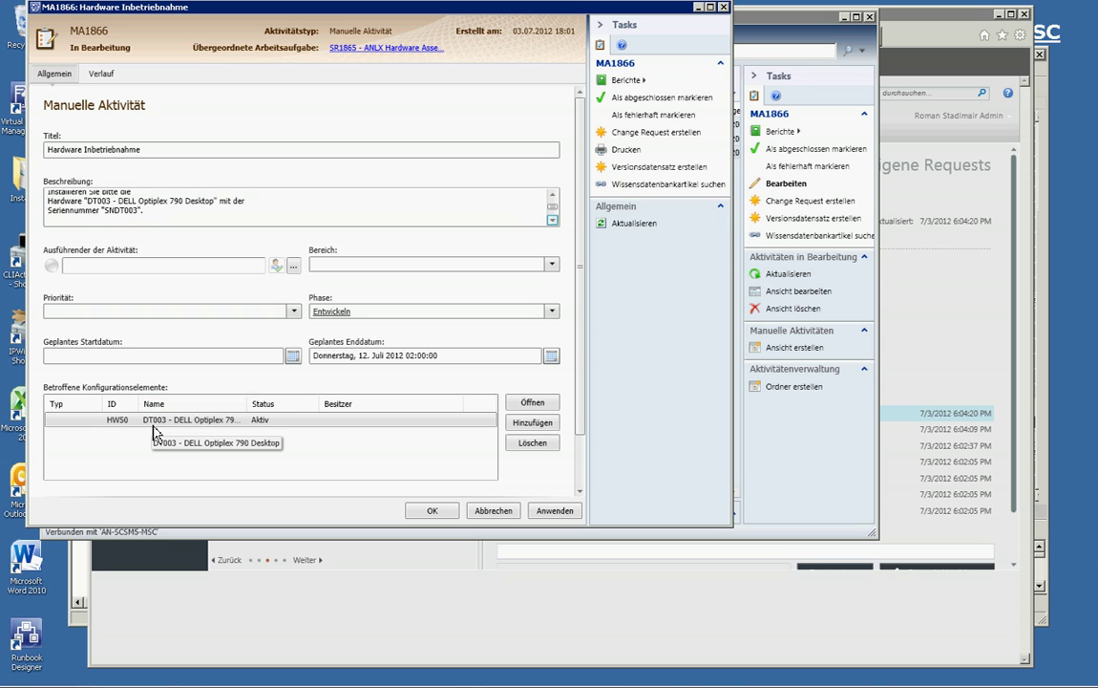
Open the affected DT003 asset and set its organization to \Antares\Vertrieb.
left_click(526, 407)
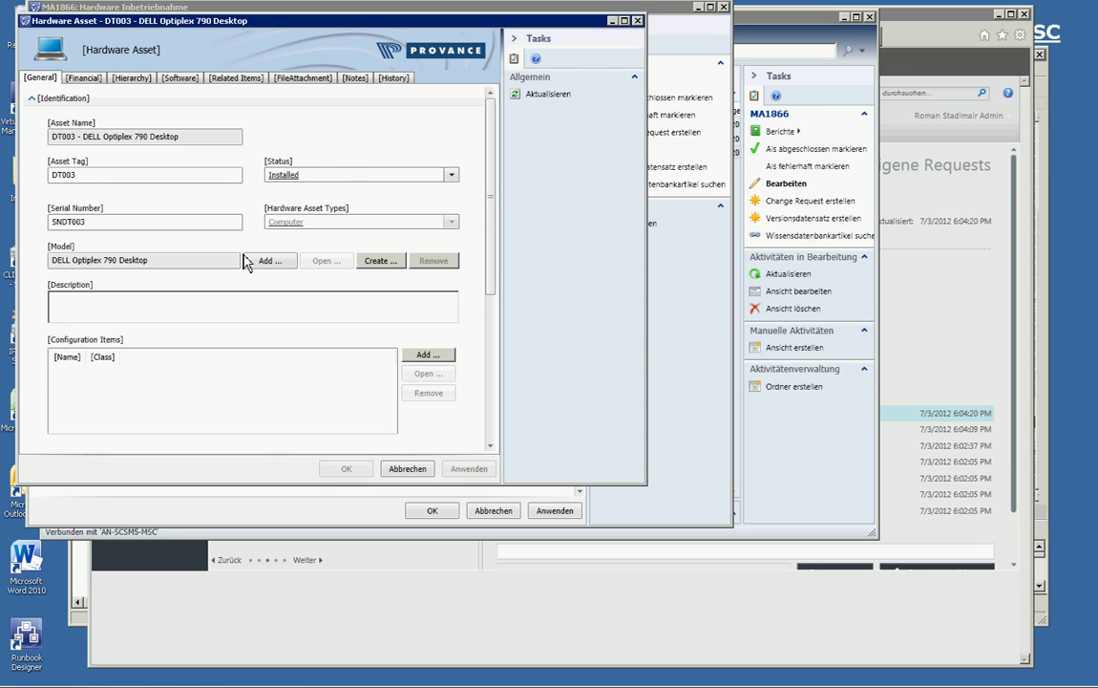
scroll(495, 411, "down", 3)
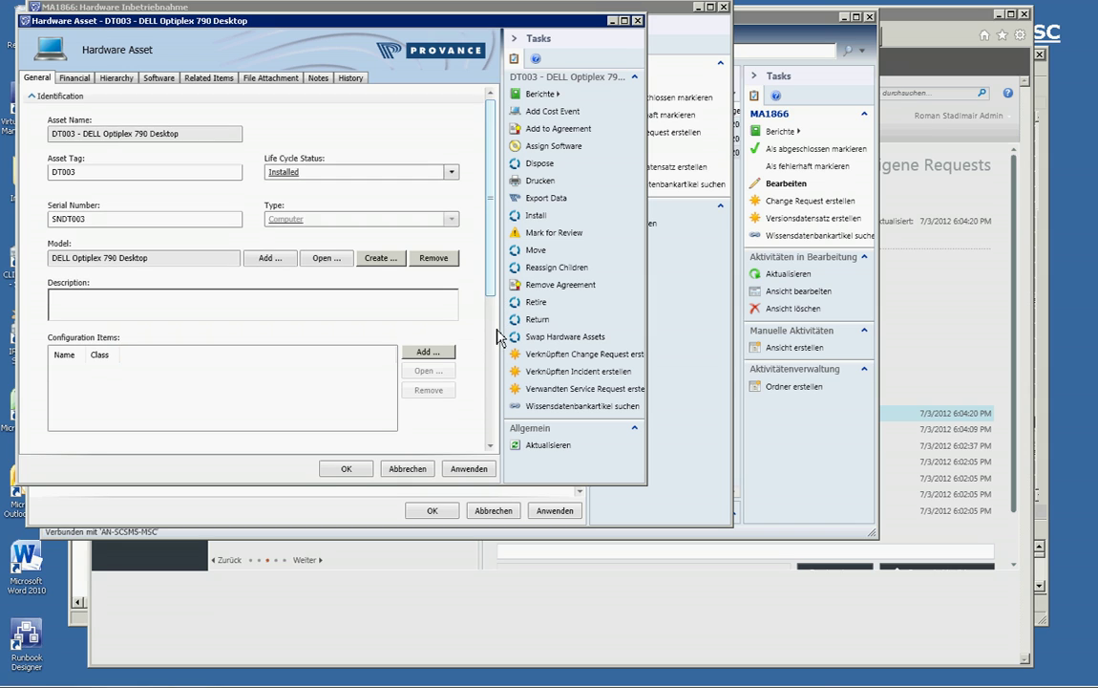
scroll(495, 420, "down", 3)
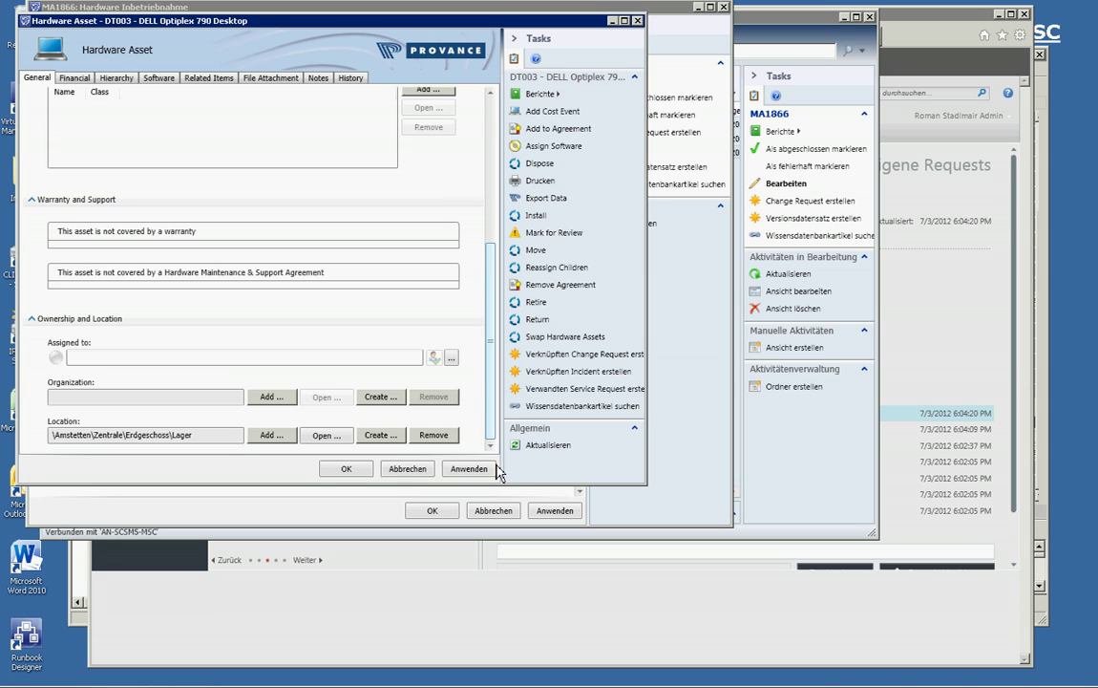
left_click(271, 397)
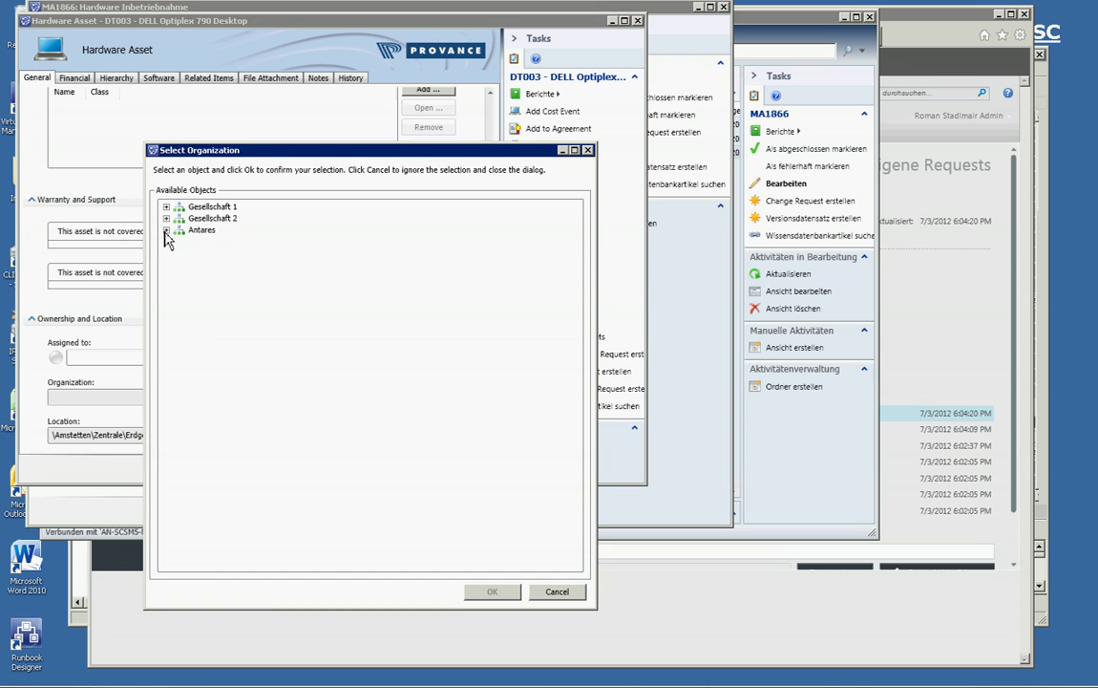
double_click(175, 231)
left_click(216, 243)
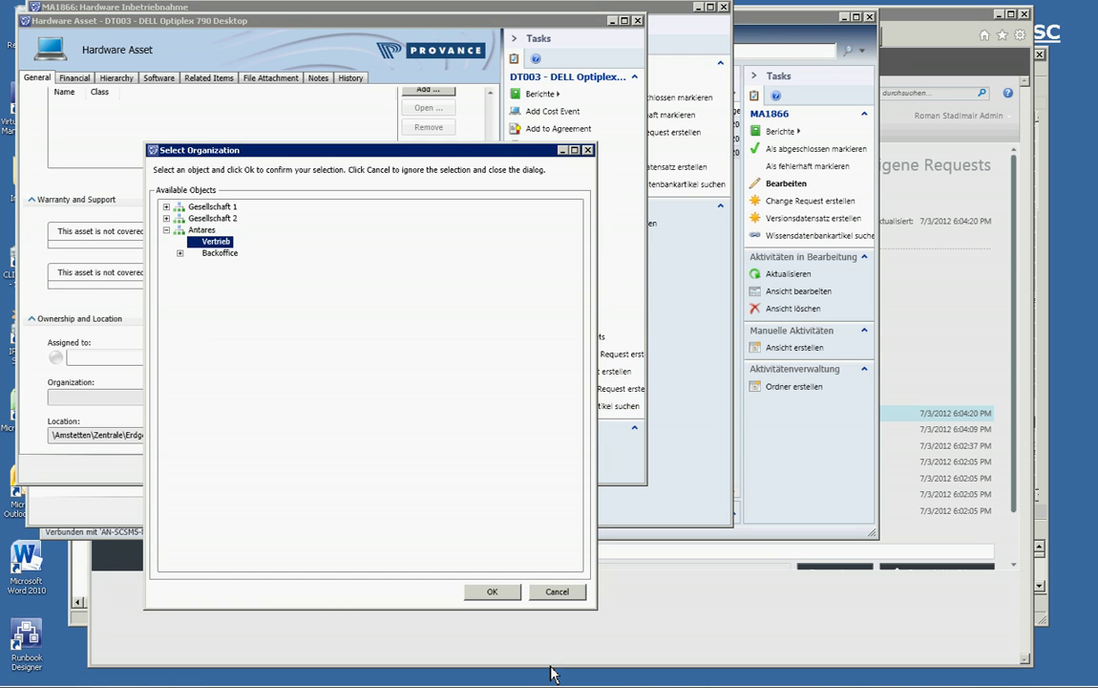
left_click(491, 590)
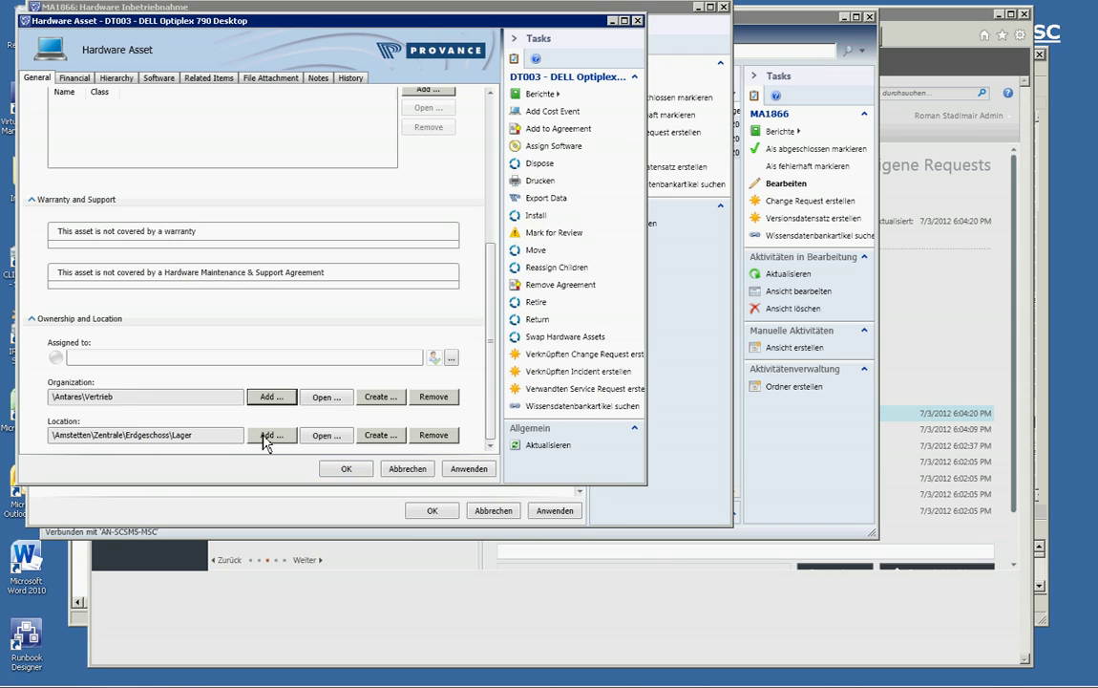
Set the DT003 asset's location to \Amstetten\Zentrale.
left_click(267, 438)
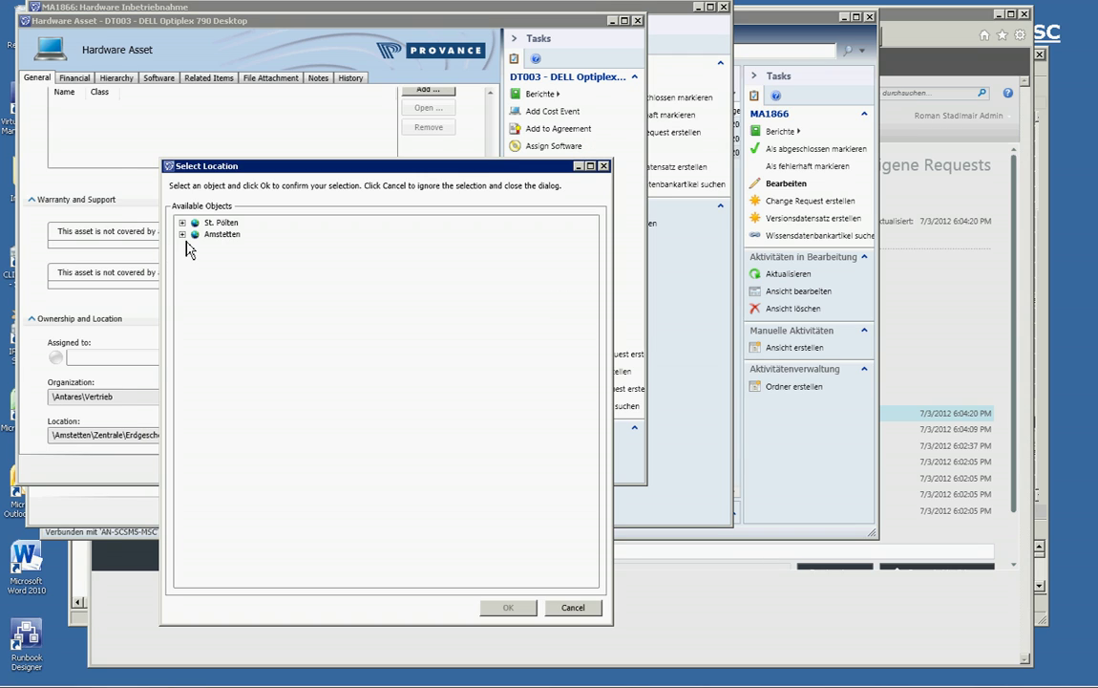
double_click(189, 236)
double_click(228, 248)
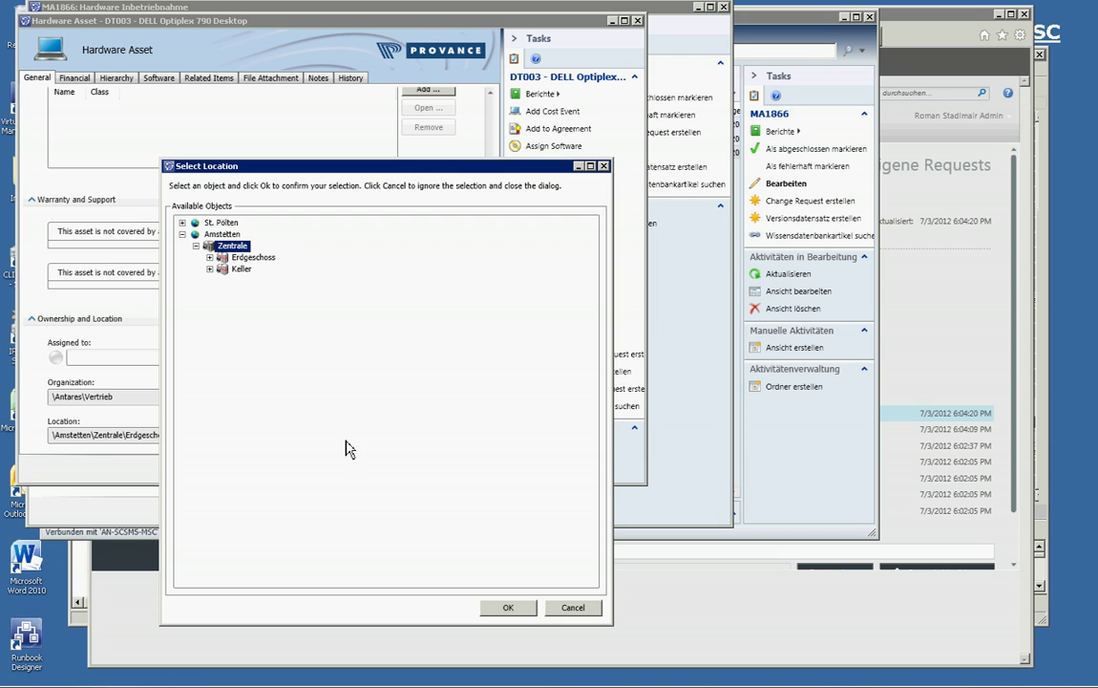
left_click(508, 608)
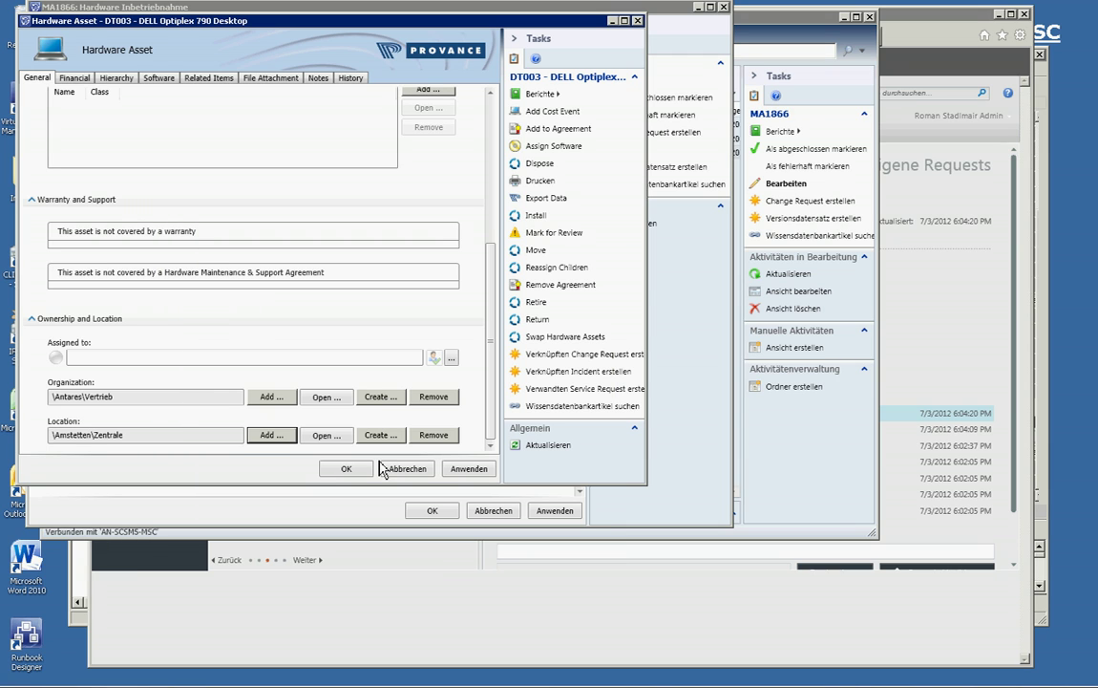
Save DT003, then mark MA1866 completed with comment 'Installed' and save it.
left_click(348, 469)
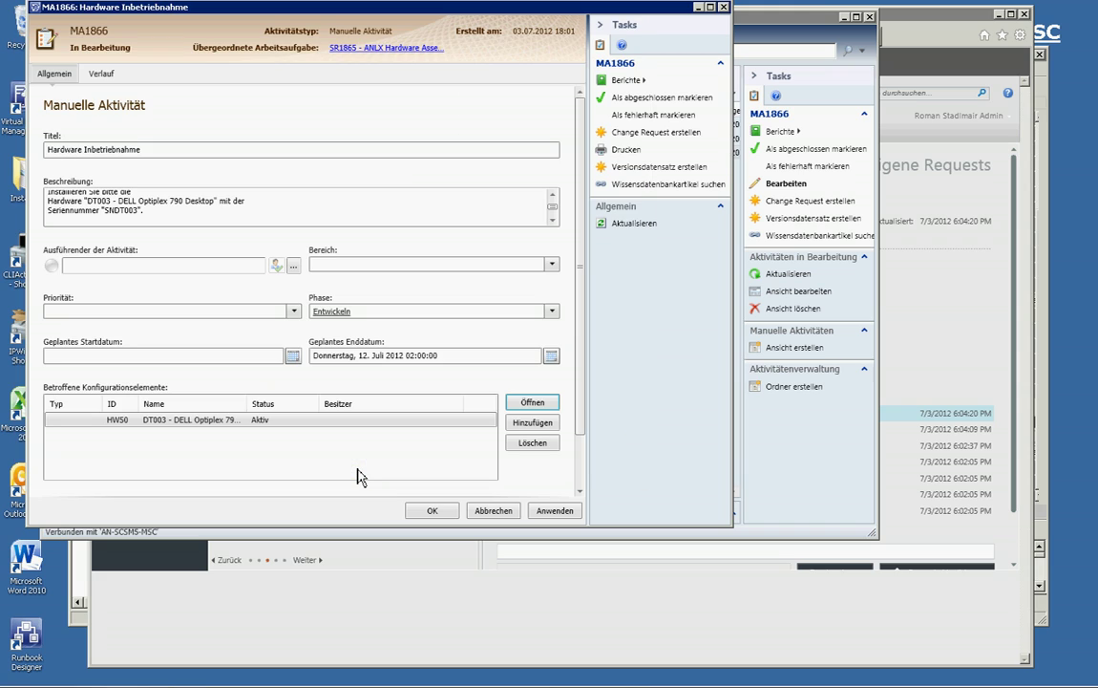
left_click(551, 525)
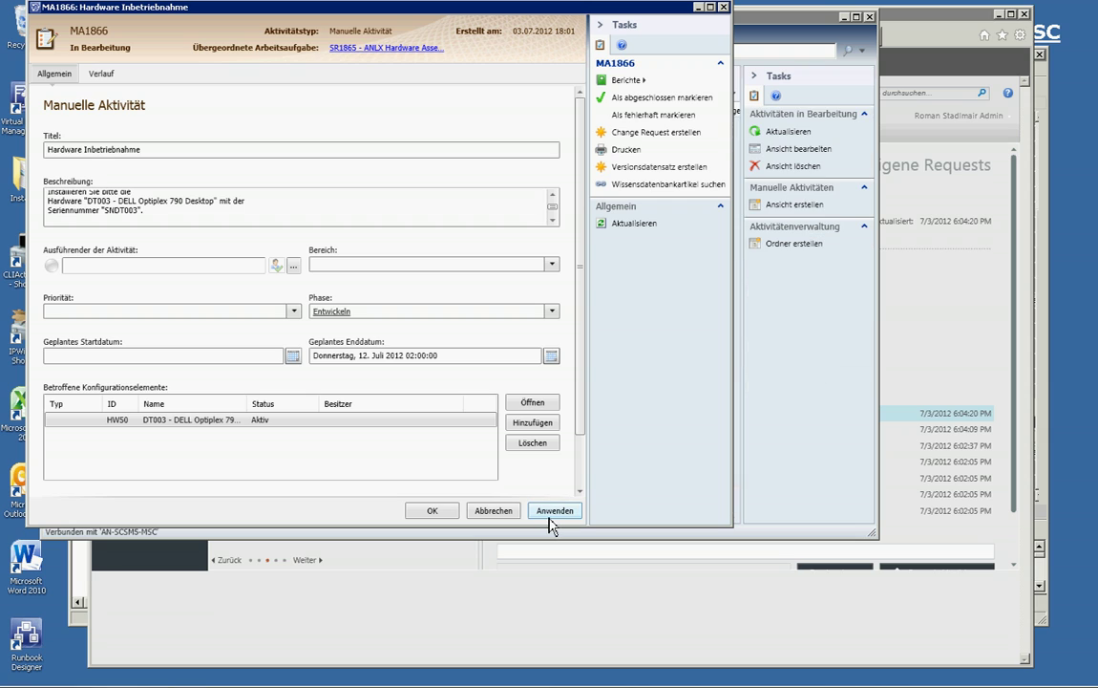
left_click(622, 99)
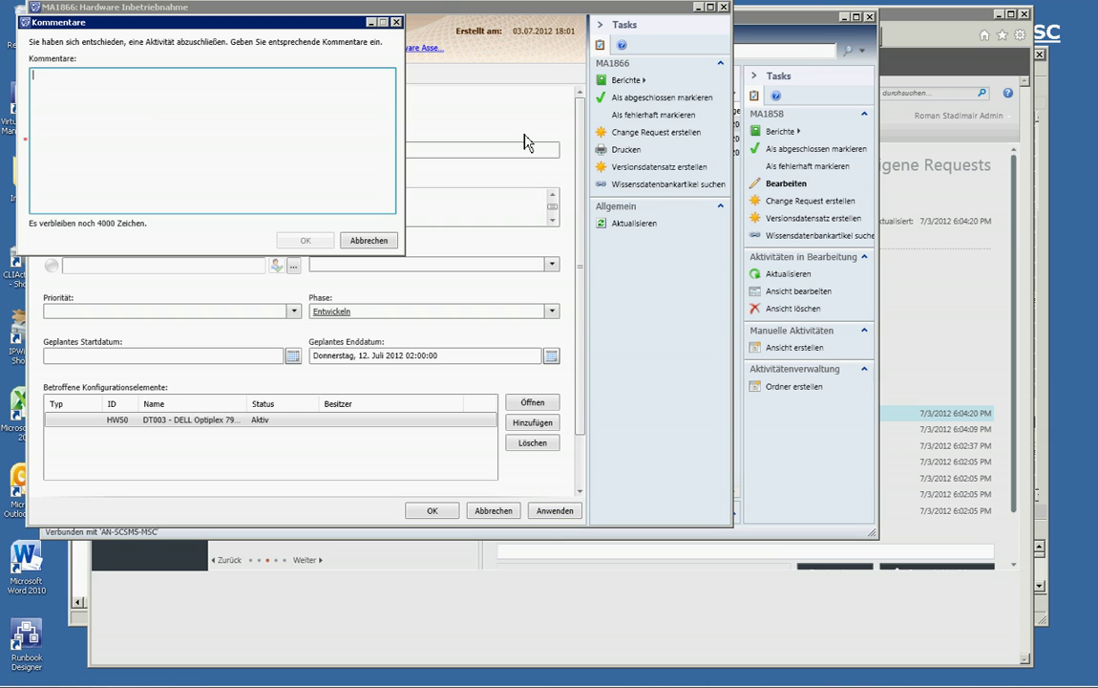
type("Installed")
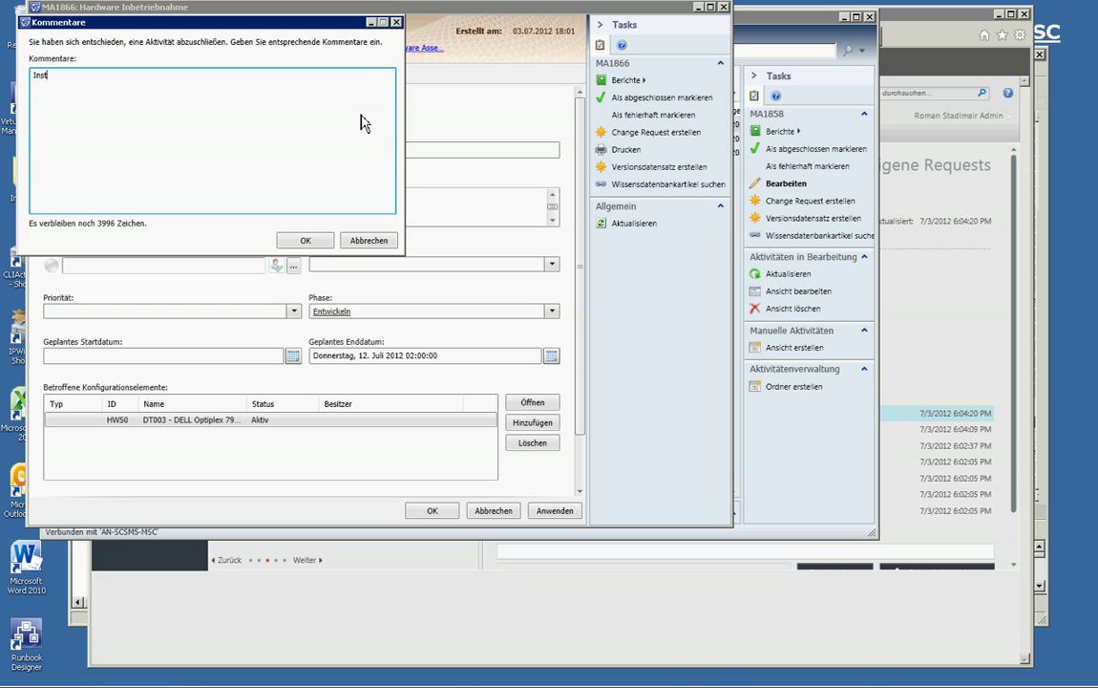
left_click(304, 239)
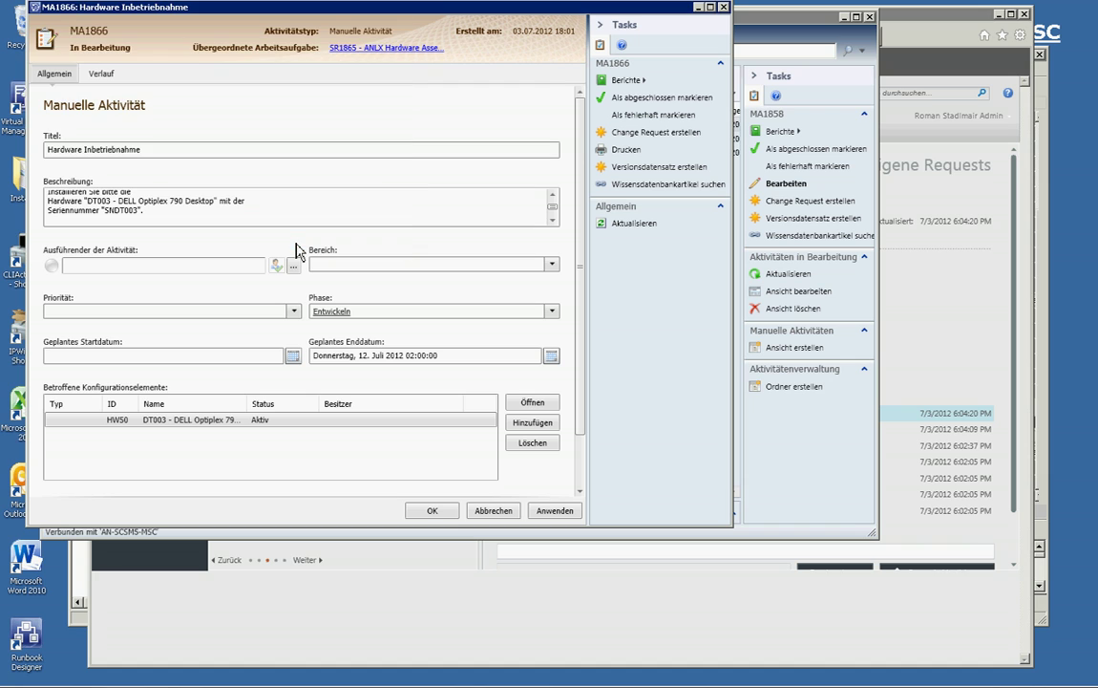
left_click(433, 511)
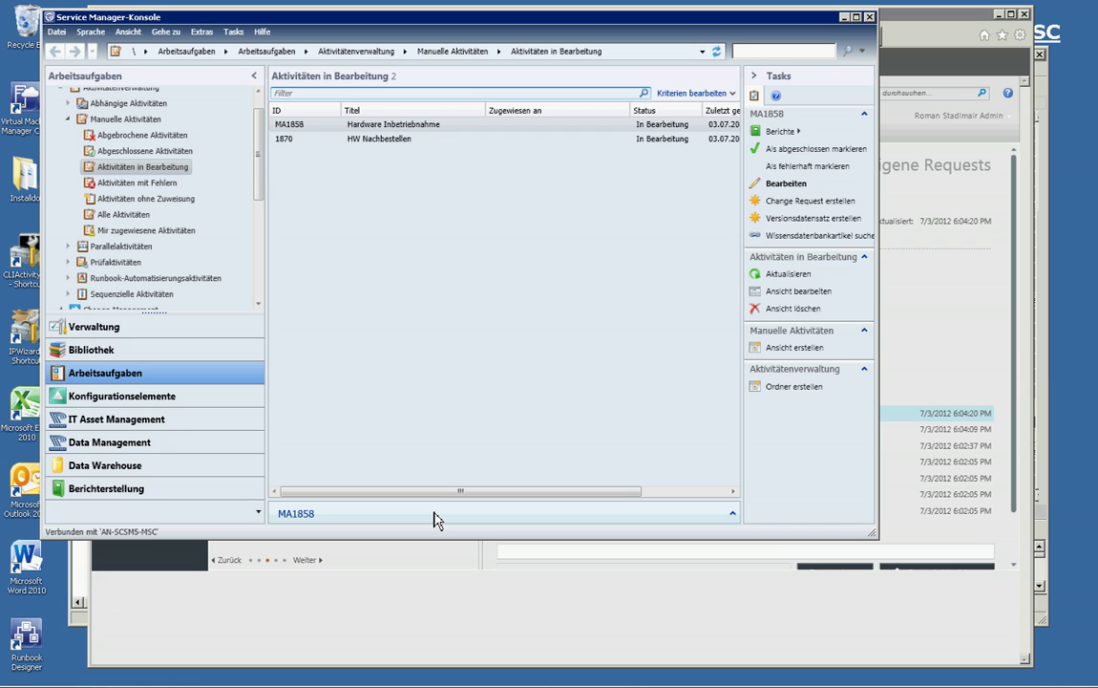
Reload the portal so SR1865 shows Abgeschlossen, then return to the console.
left_click(898, 26)
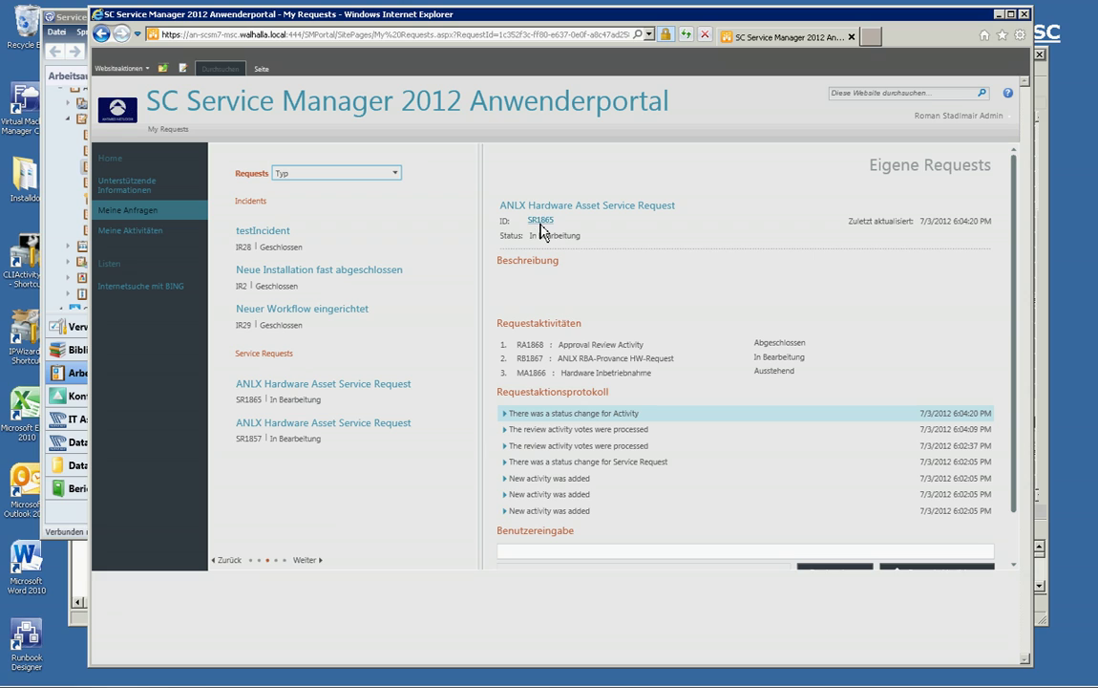
key("F5")
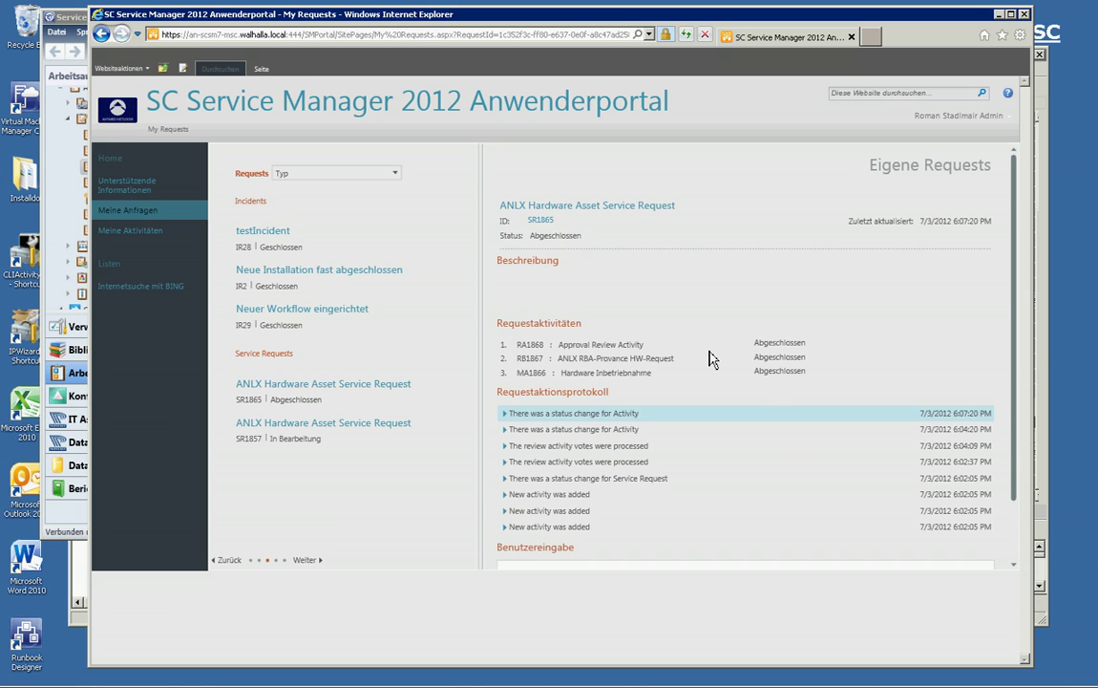
left_click(75, 24)
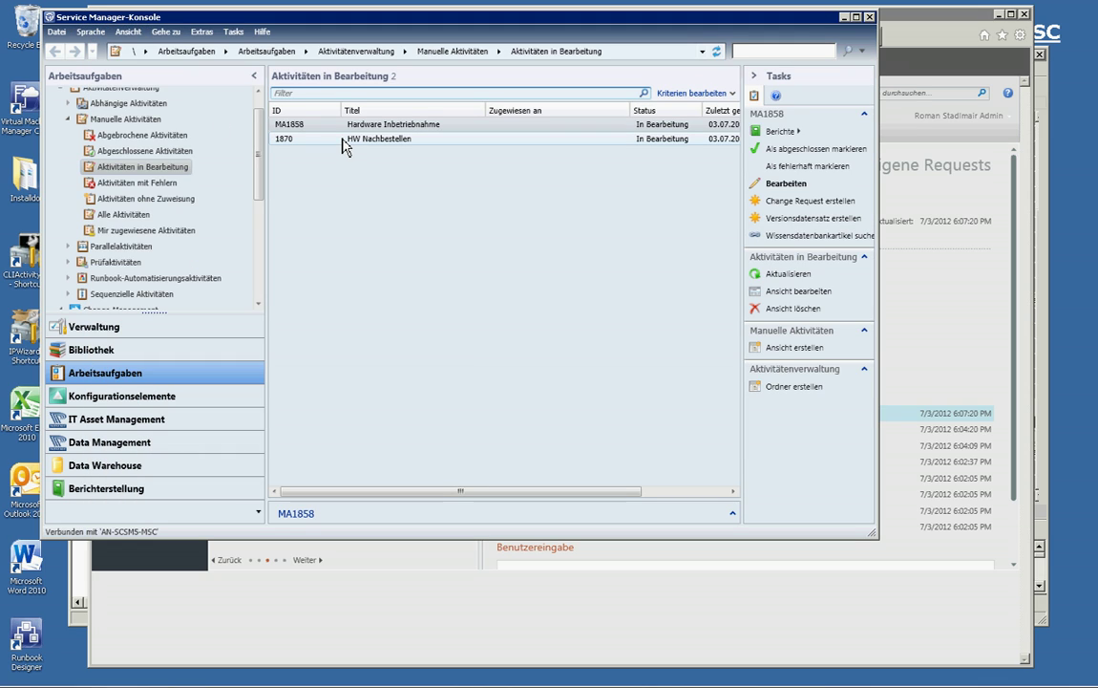
Open change request CR1869 and select its MM10 DELL Optiplex 790 Desktop item.
left_click(345, 144)
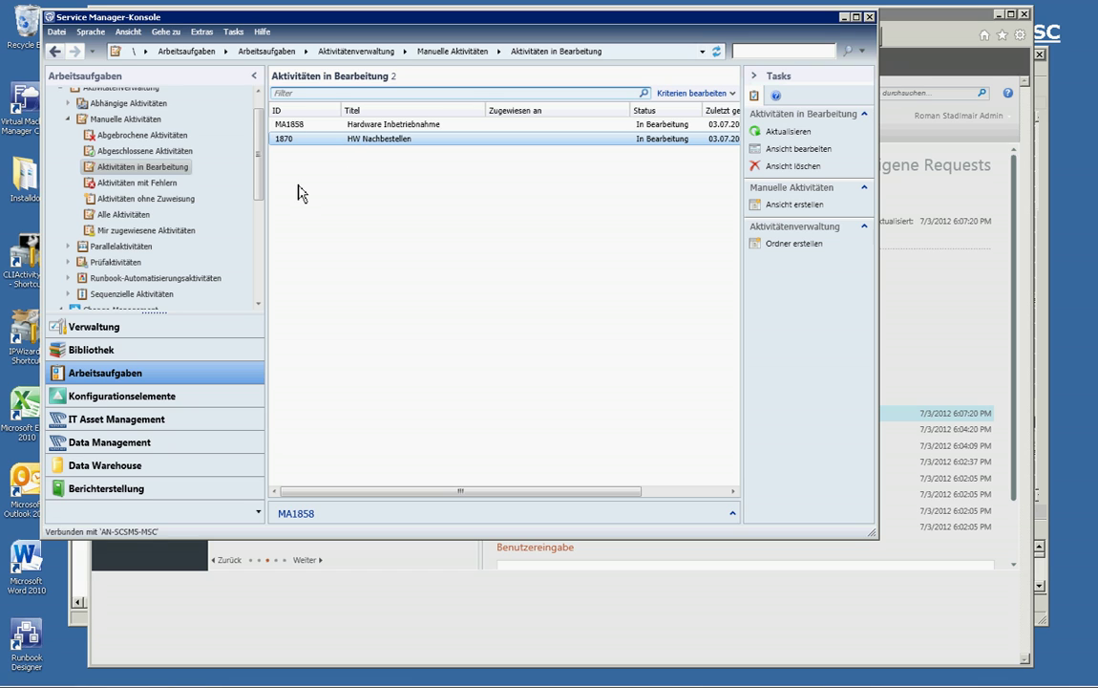
left_click_drag(260, 190, 259, 303)
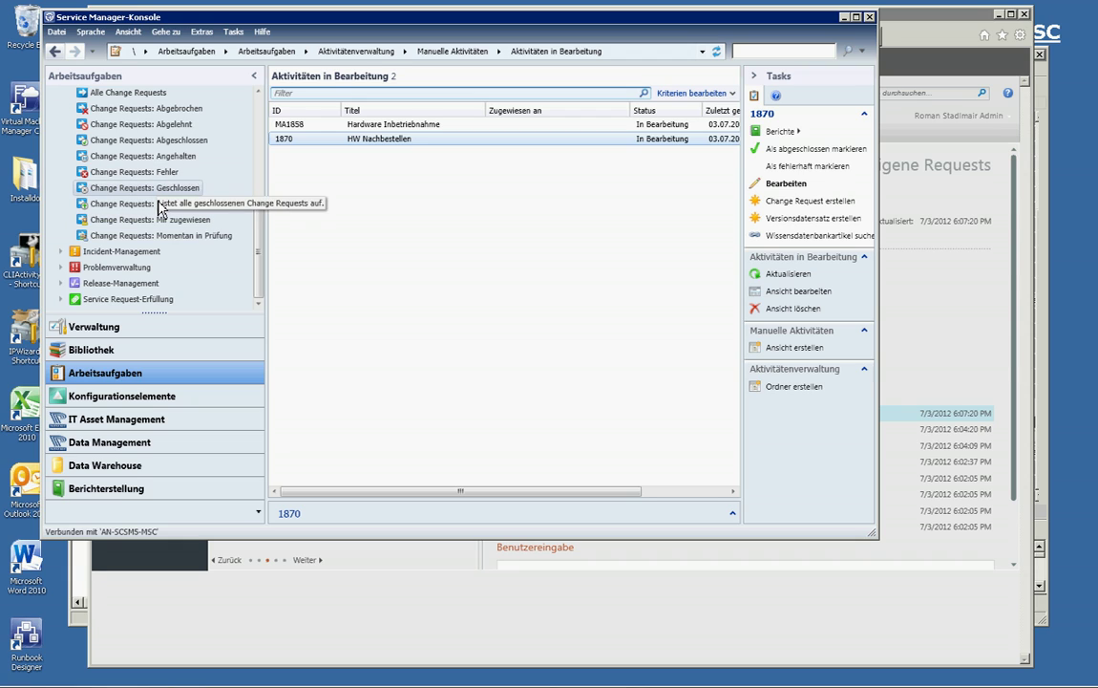
left_click(133, 93)
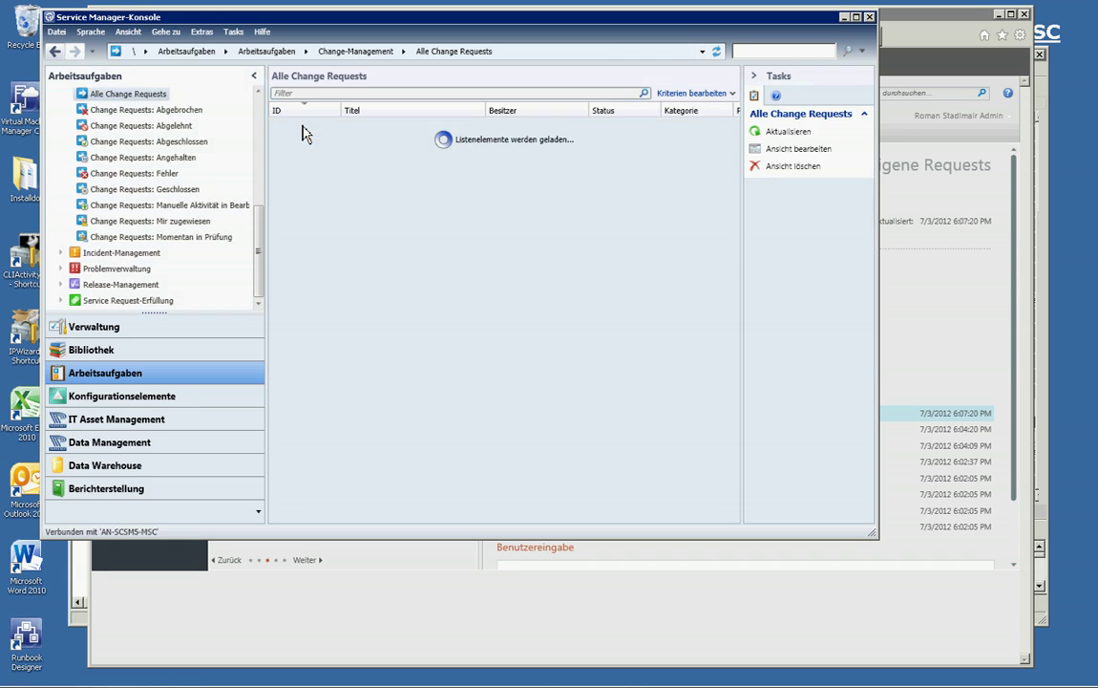
left_click(347, 126)
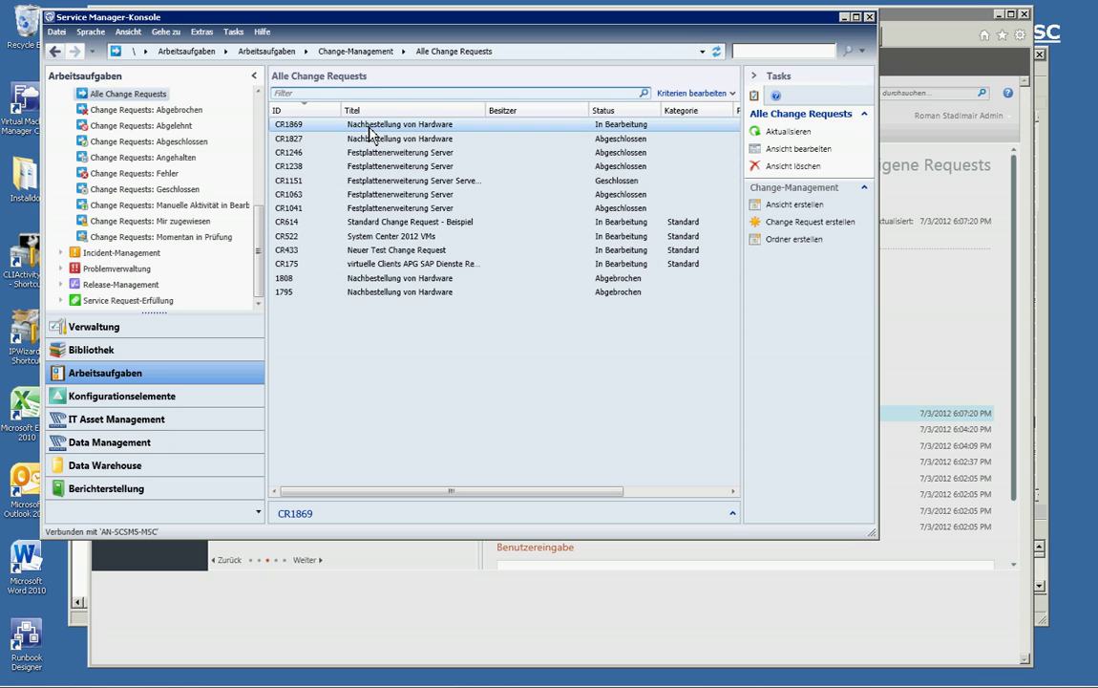
double_click(375, 127)
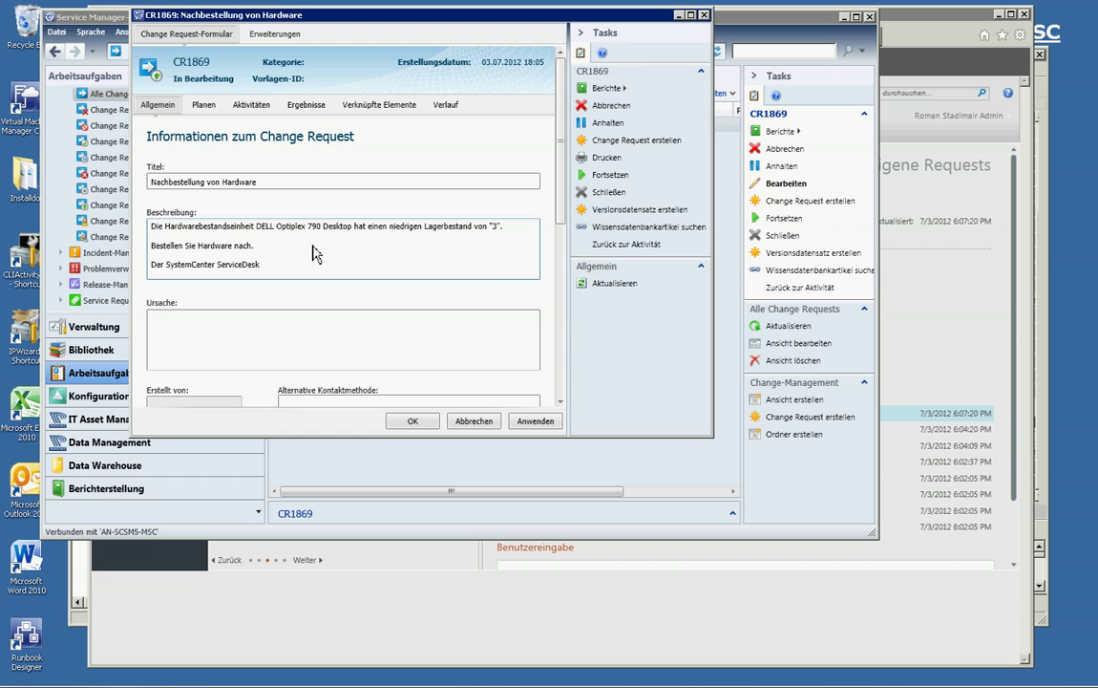
left_click_drag(563, 212, 546, 339)
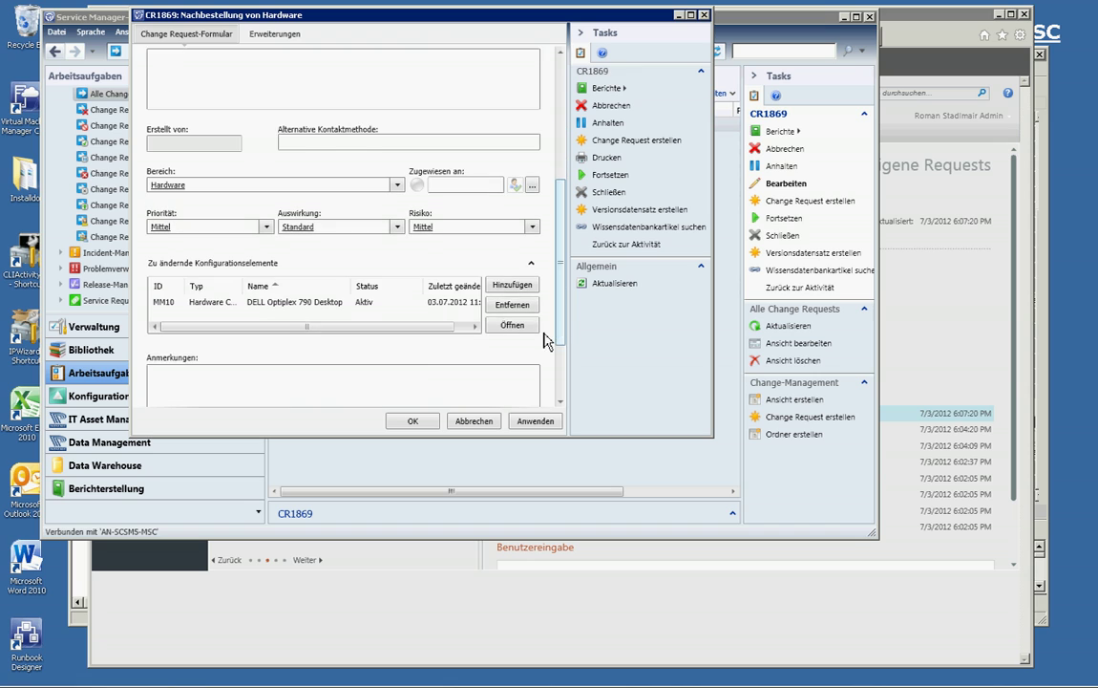
left_click(202, 293)
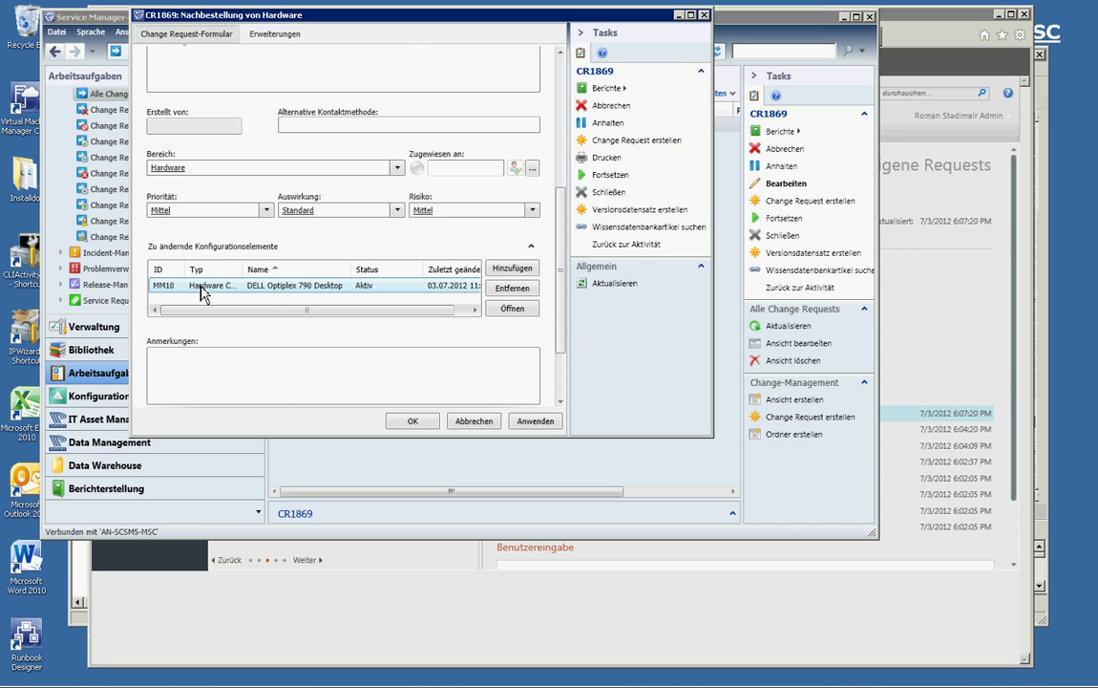
Open the DELL Optiplex 790 Desktop catalog item and review related assets DT001–DT005.
left_click(513, 310)
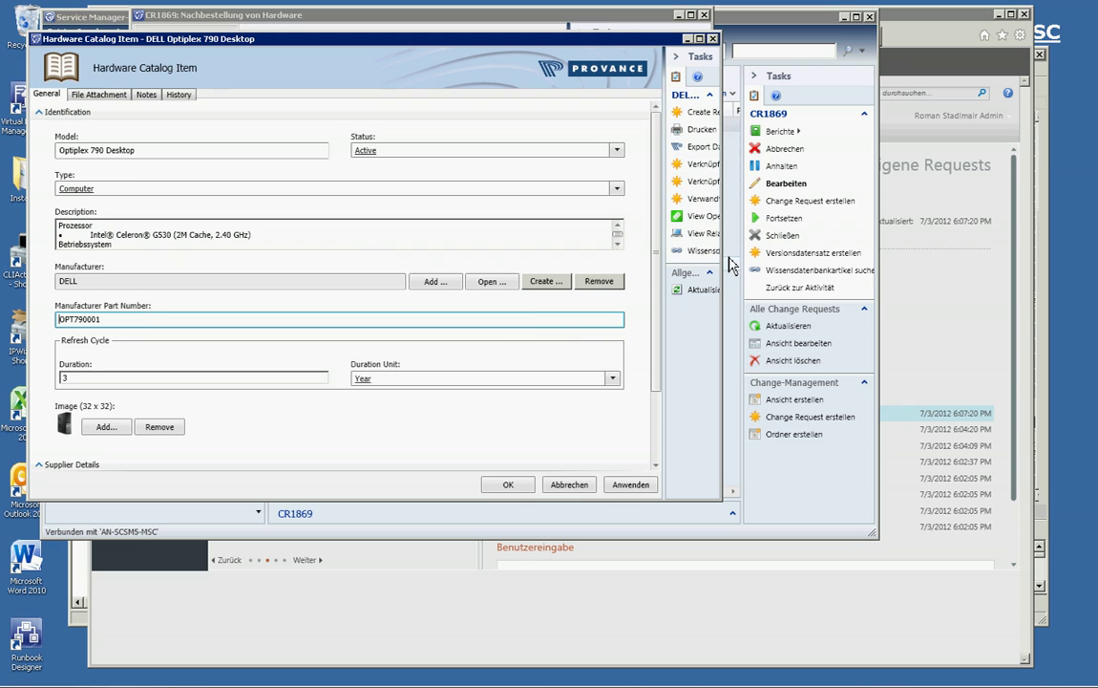
left_click_drag(723, 265, 640, 231)
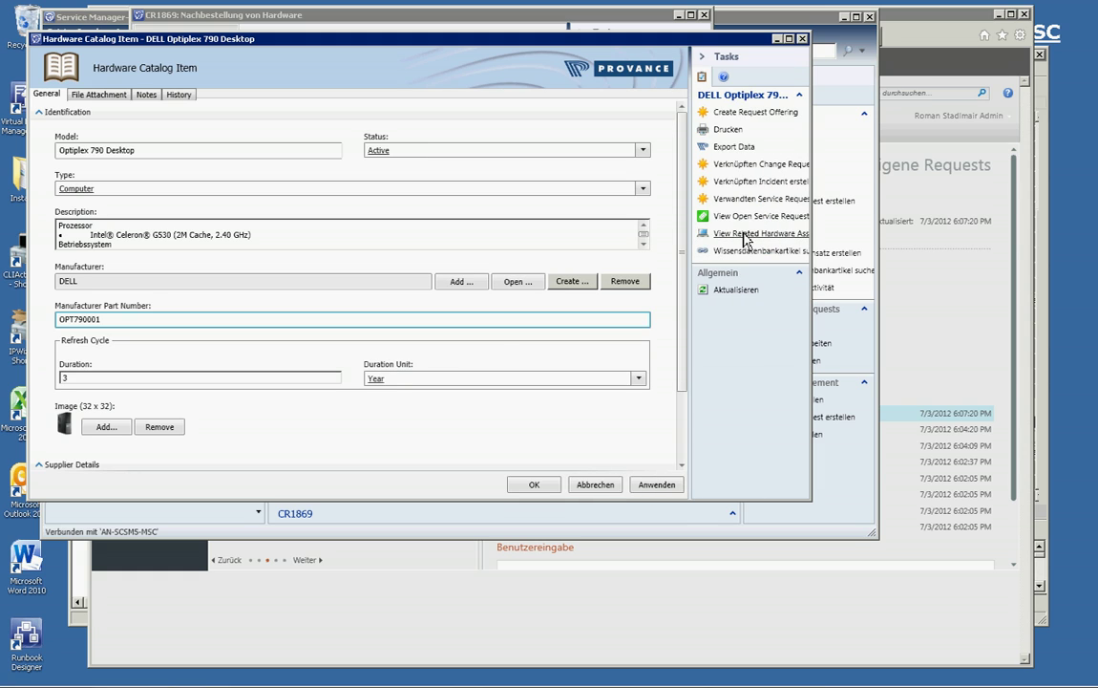
left_click(744, 234)
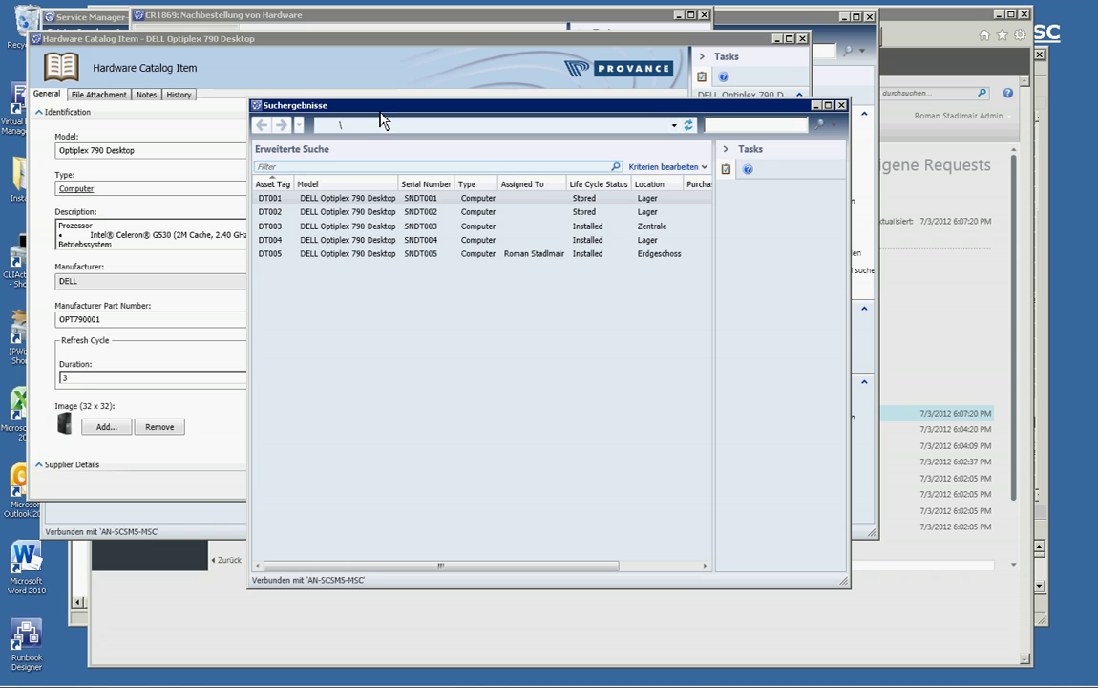
left_click_drag(345, 107, 319, 87)
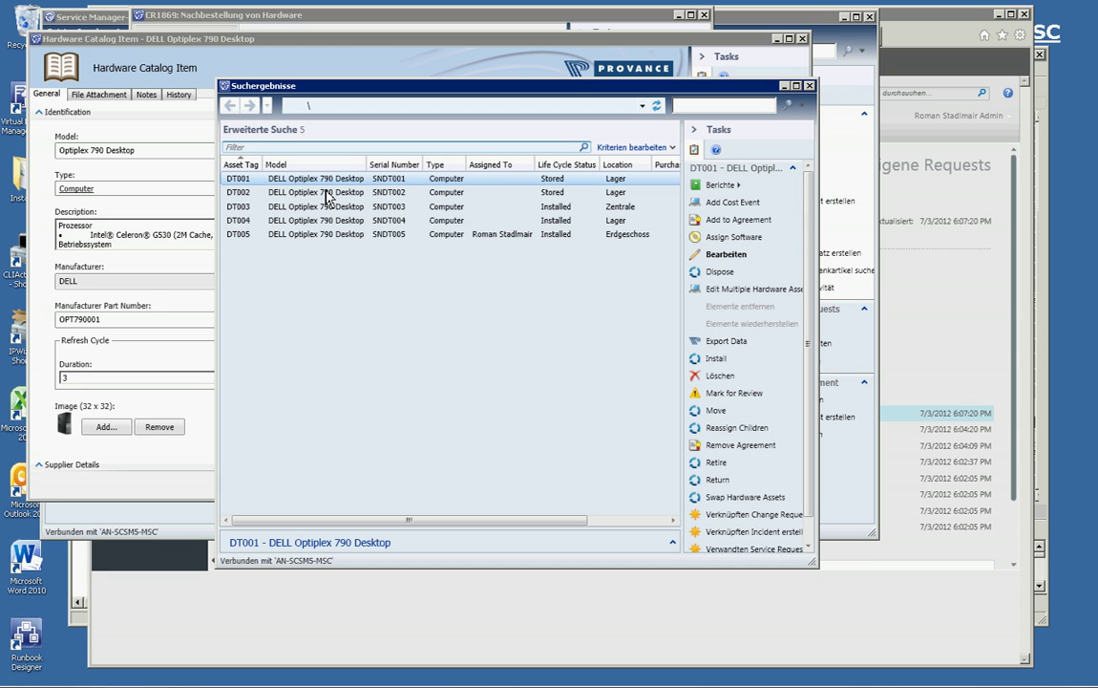
left_click_drag(327, 195, 327, 242)
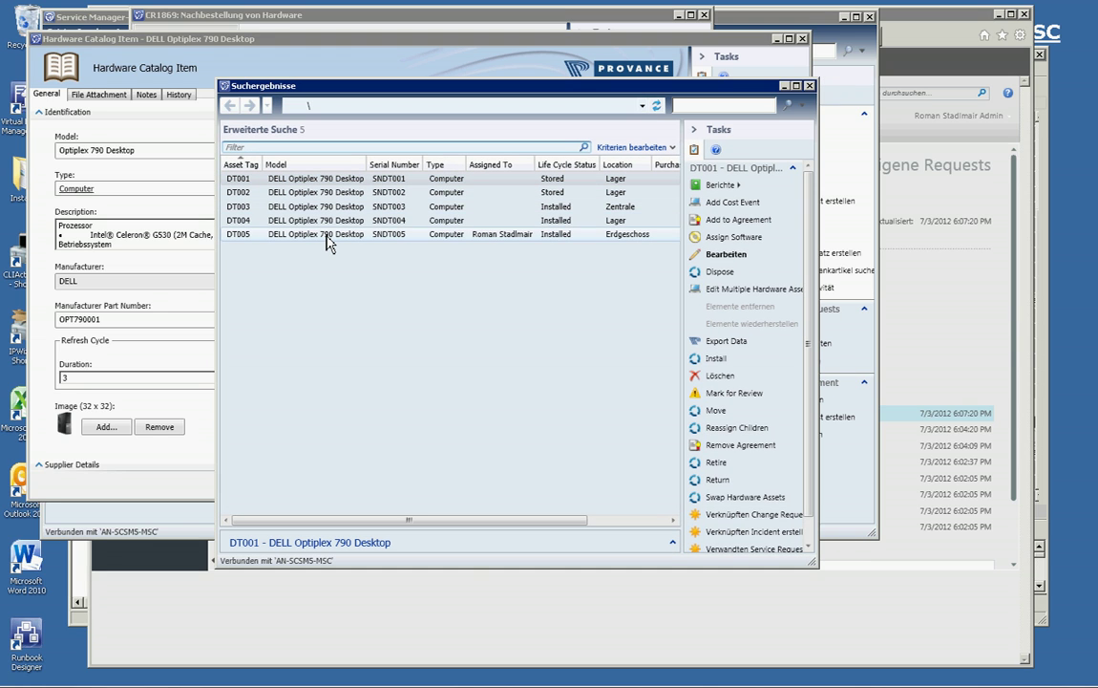
left_click(809, 87)
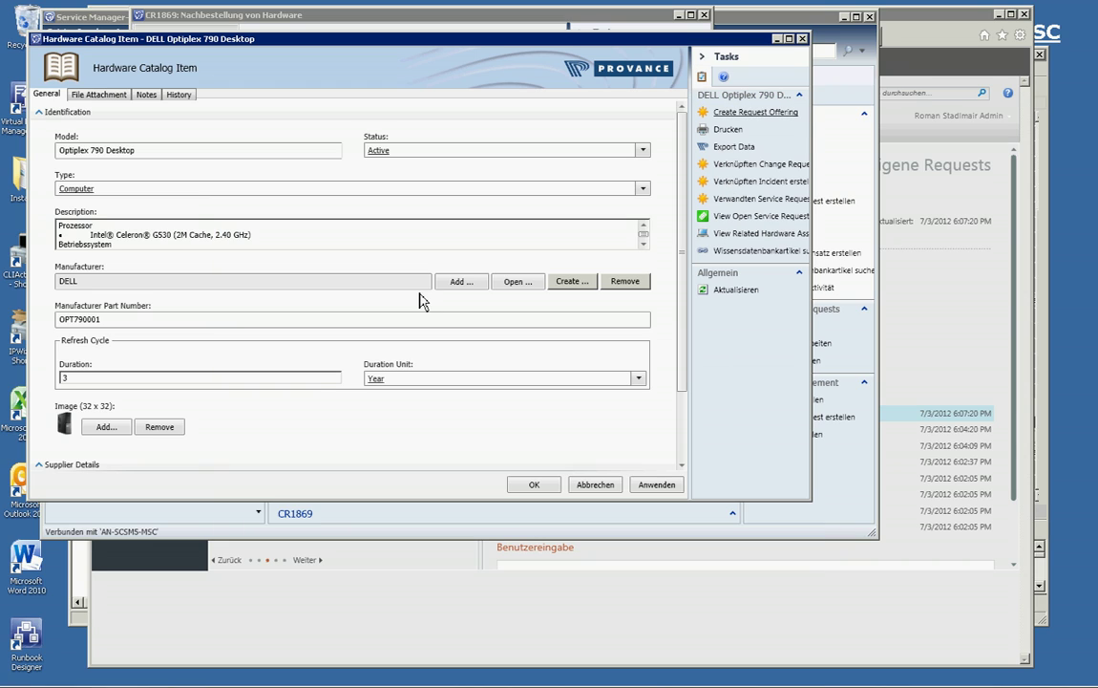
Discard the catalog item, close CR1869, and show the in-progress manual activities.
left_click(594, 485)
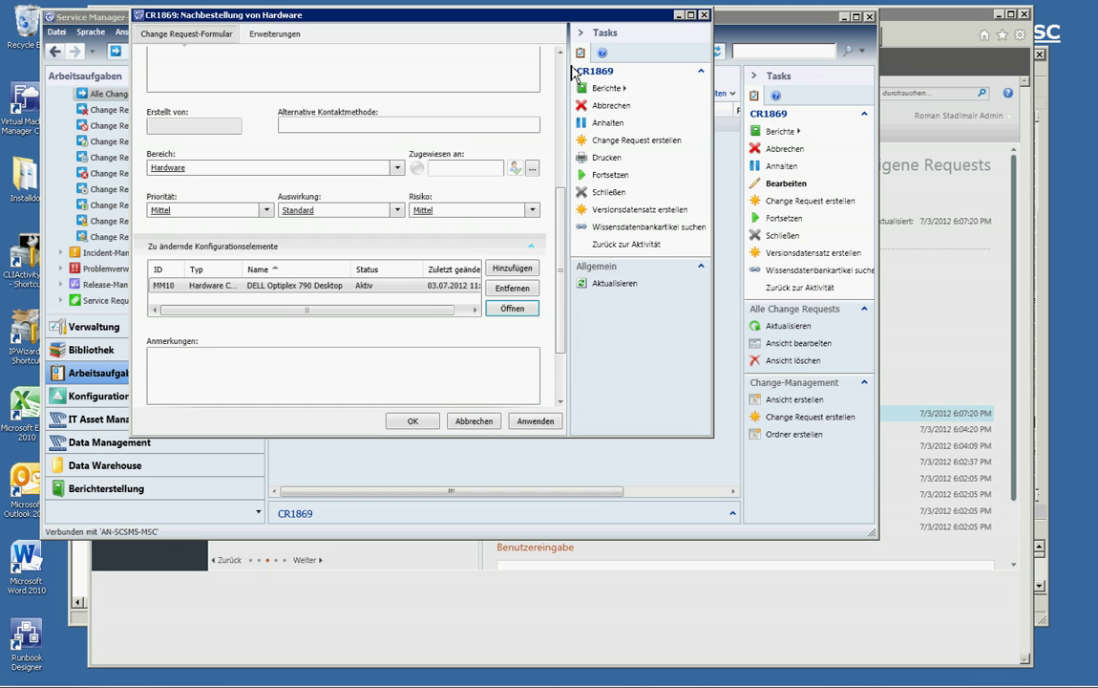
left_click(704, 15)
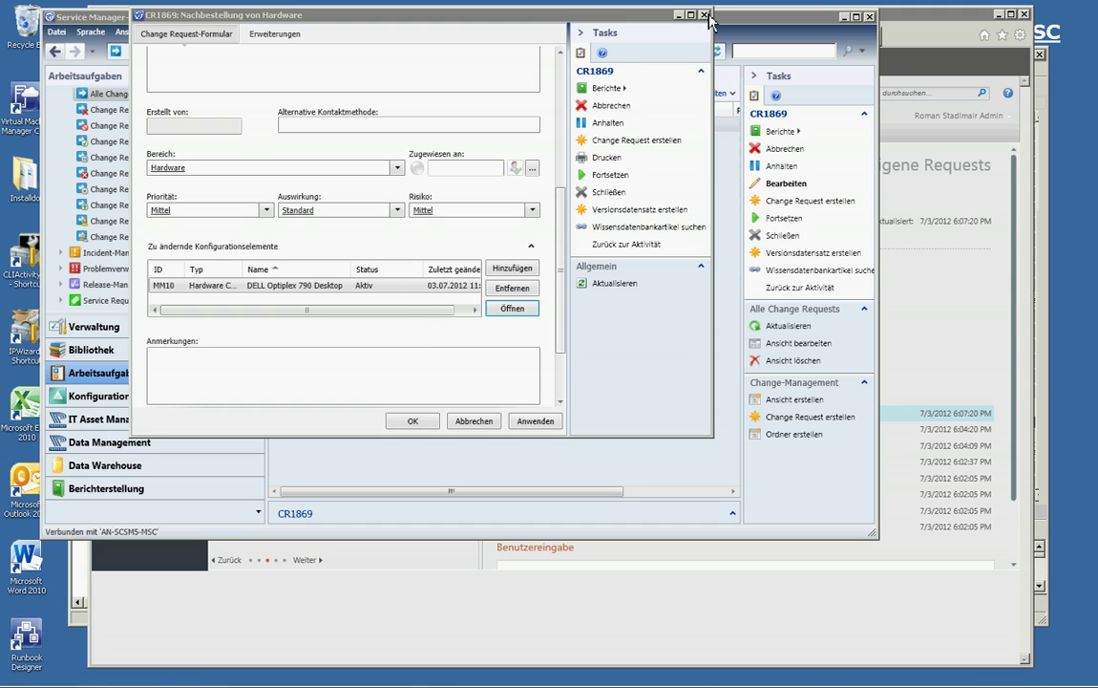
left_click(595, 394)
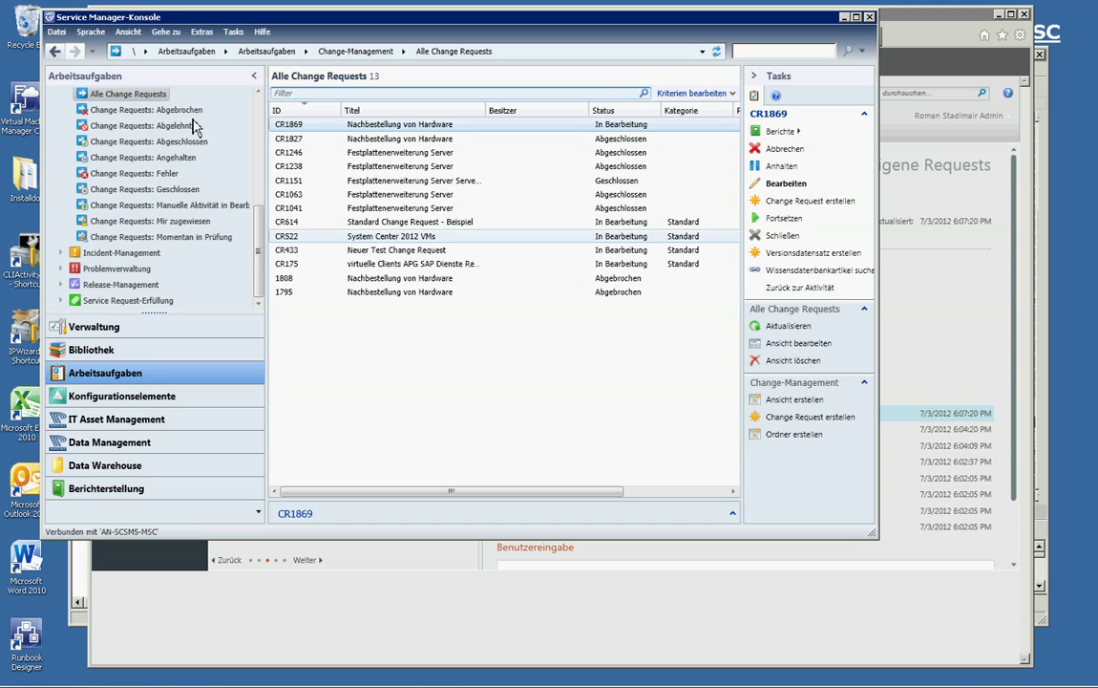
scroll(260, 113, "up", 3)
scroll(260, 112, "up", 1)
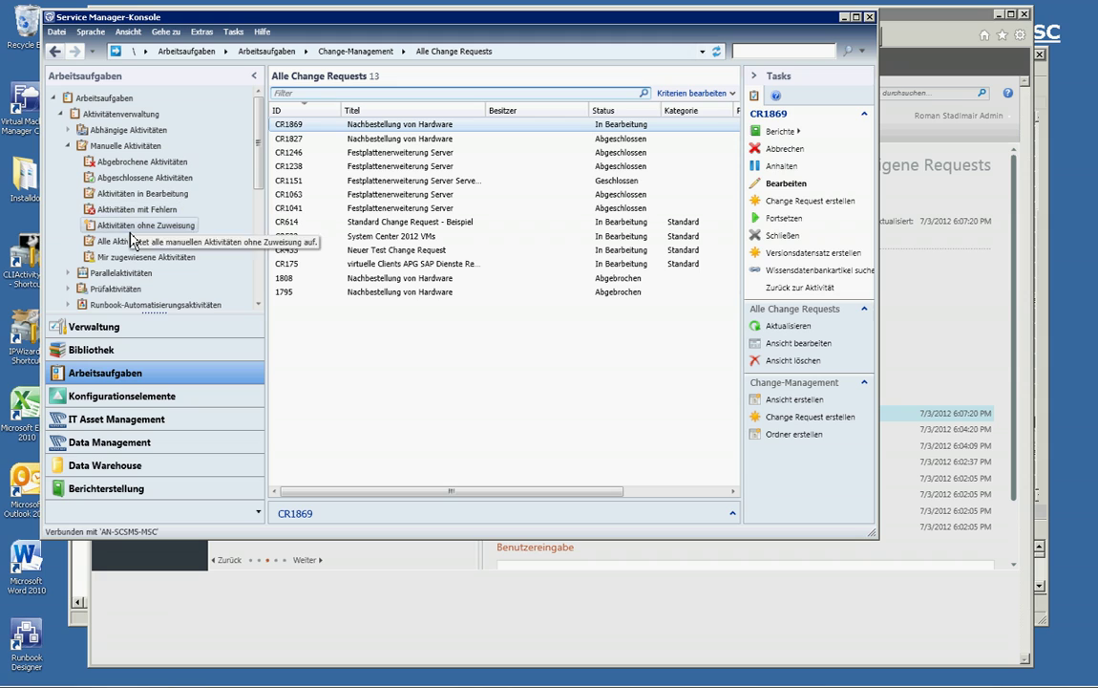
left_click(177, 194)
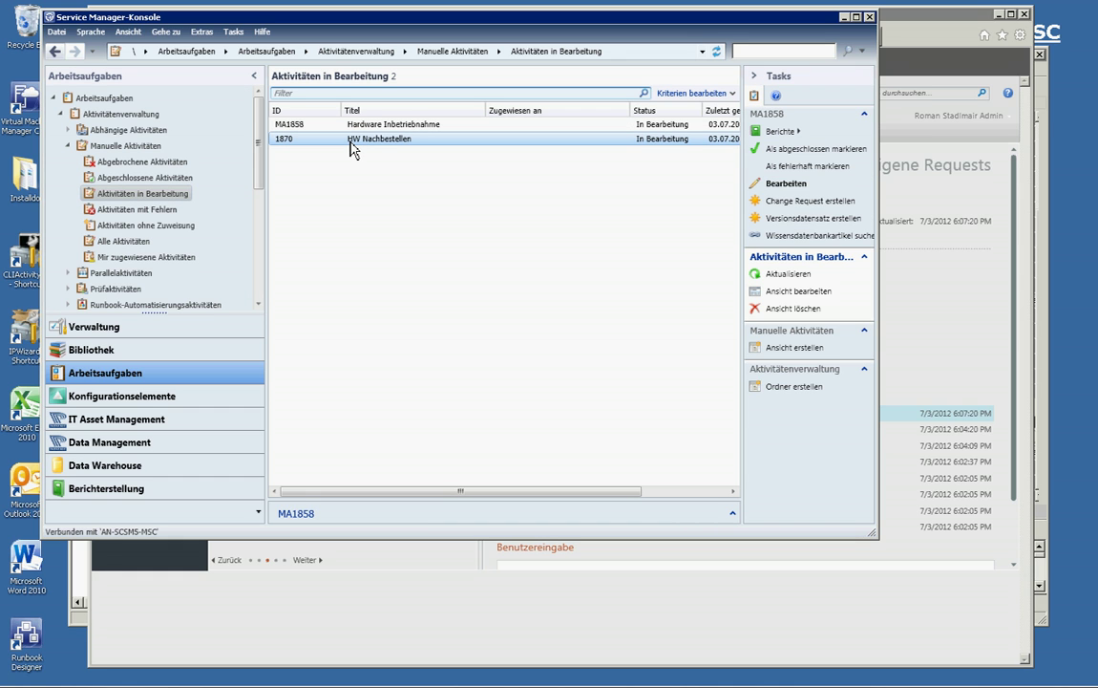
Complete 1870 HW Nachbestellen, reusing its description 'Done - 3 more ordered' as the comment.
double_click(351, 143)
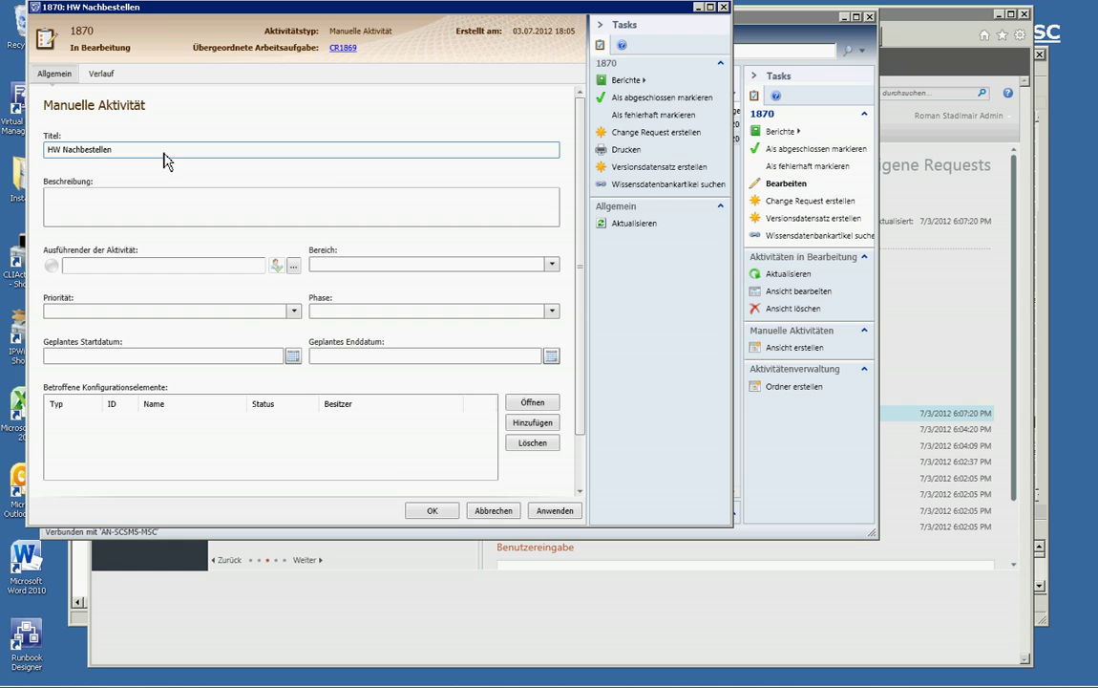
left_click(101, 203)
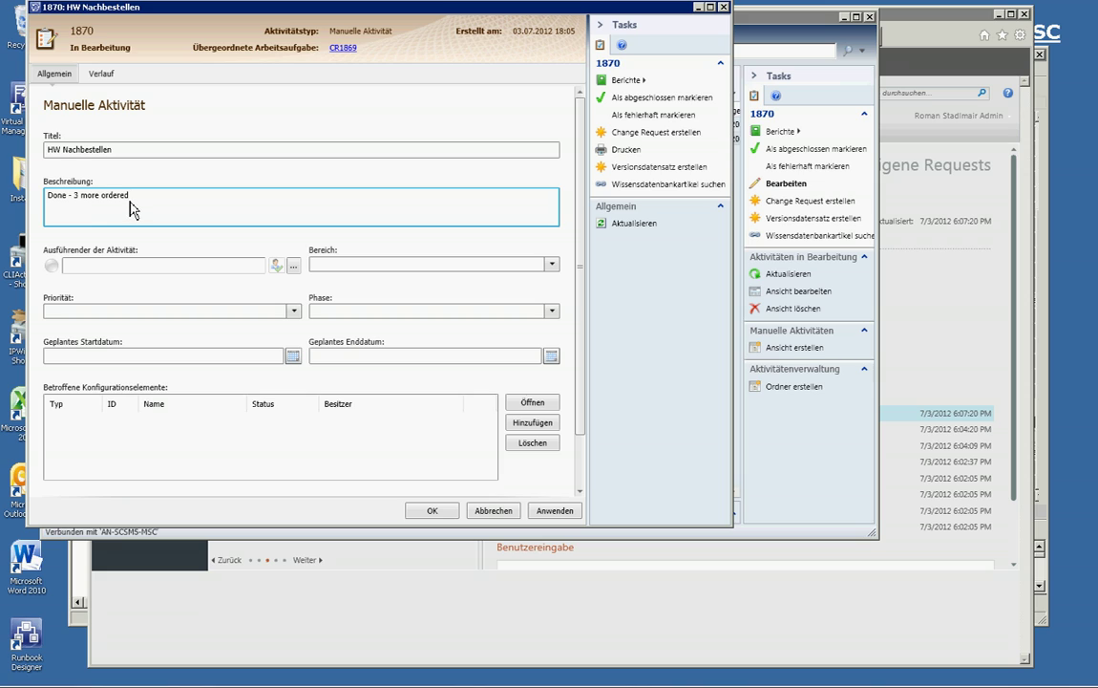
left_click_drag(132, 208, 46, 205)
key("ctrl+c")
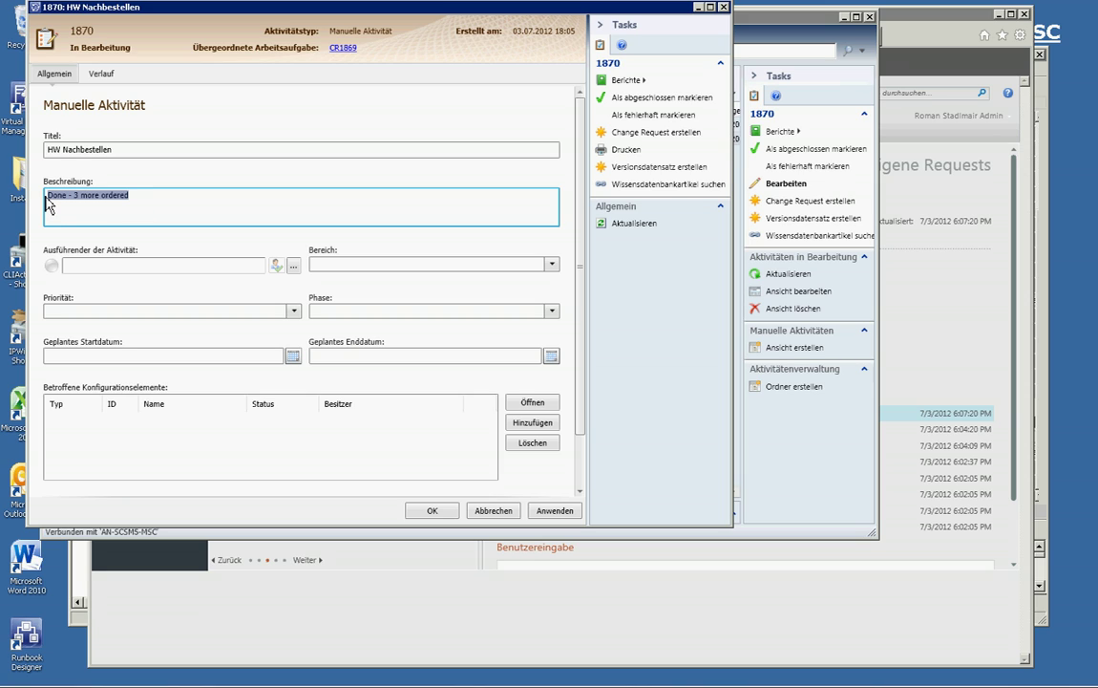
left_click(629, 99)
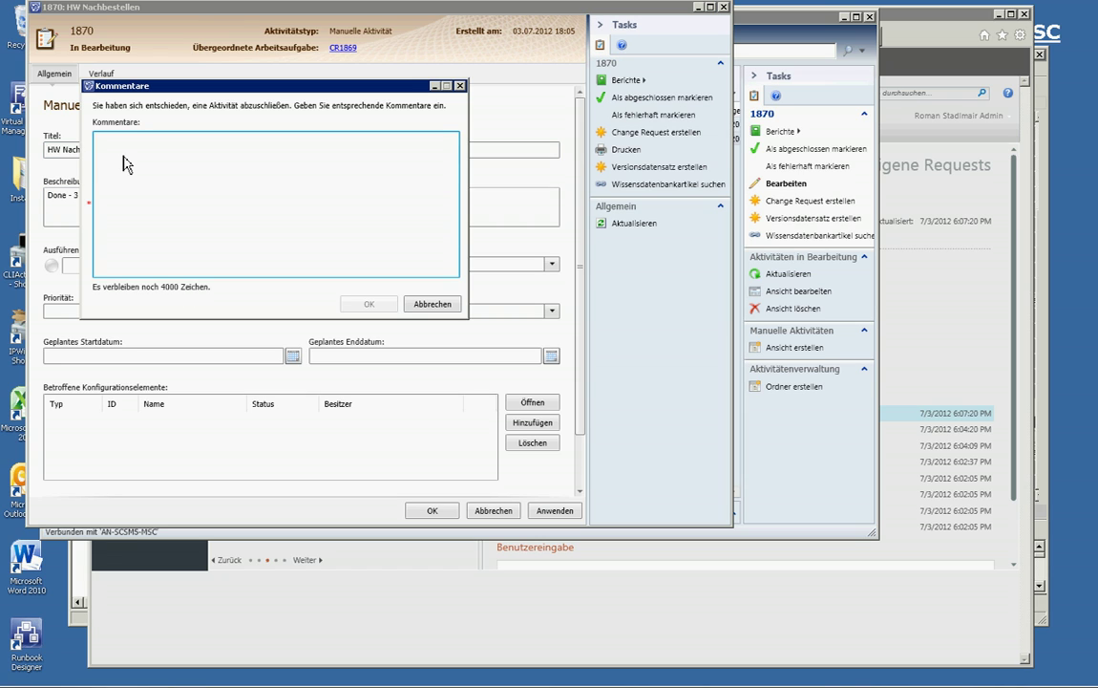
right_click(123, 156)
left_click(143, 187)
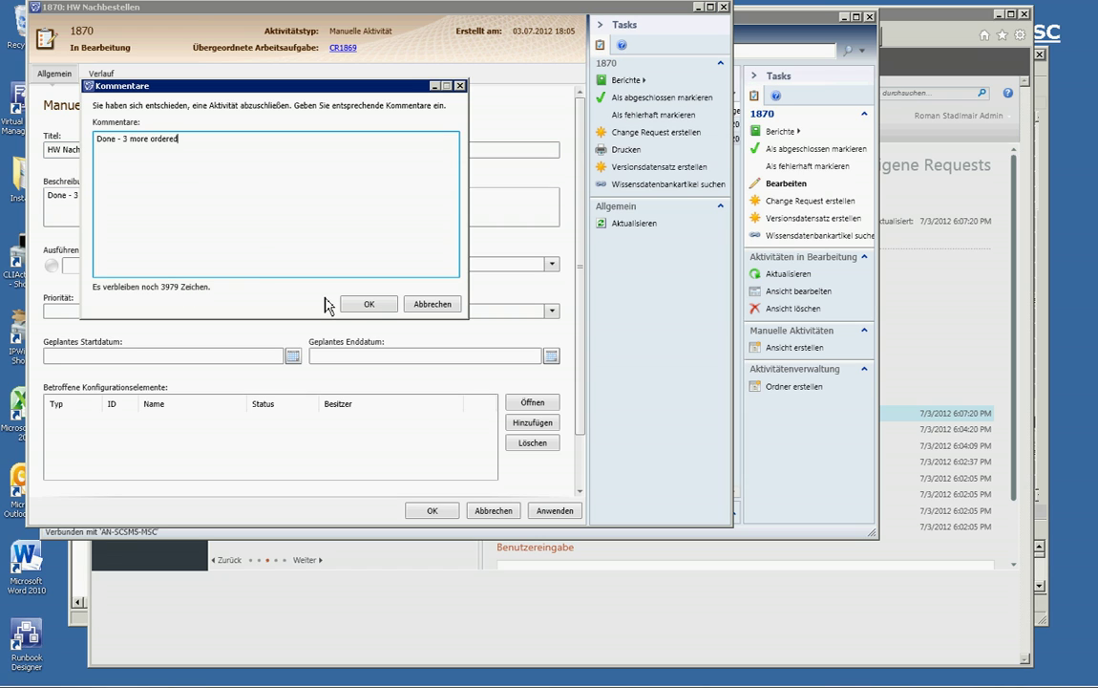
left_click(369, 304)
left_click(431, 510)
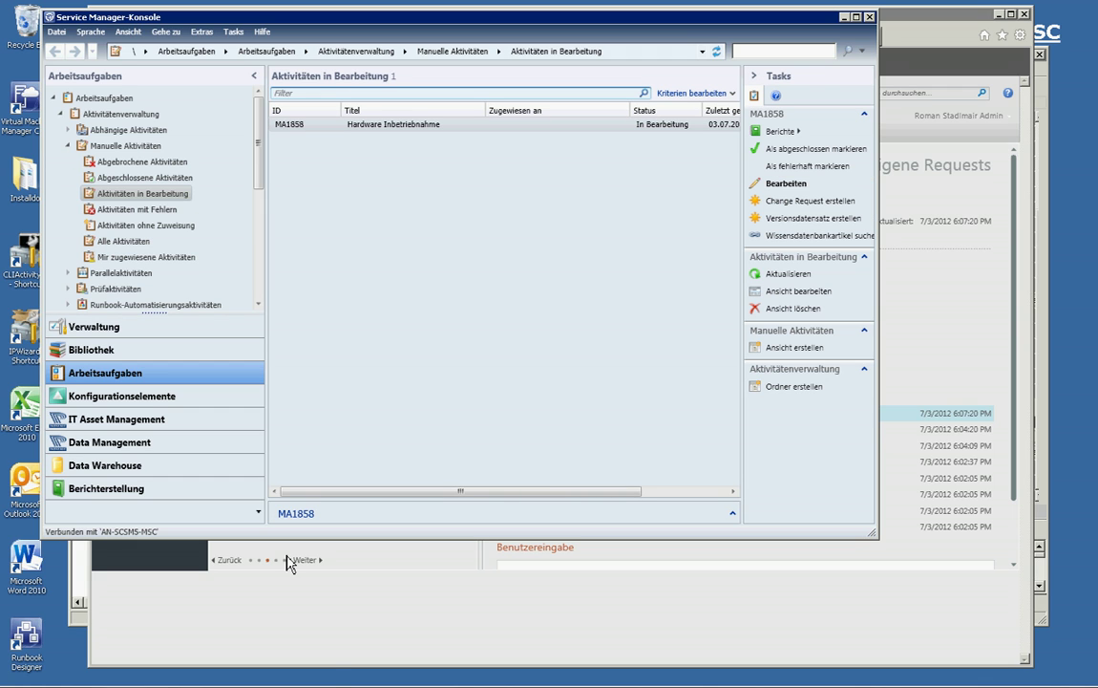
Return to the Self-Service Portal My Requests page showing SR1865 completed and SR1857 in progress.
left_click(339, 602)
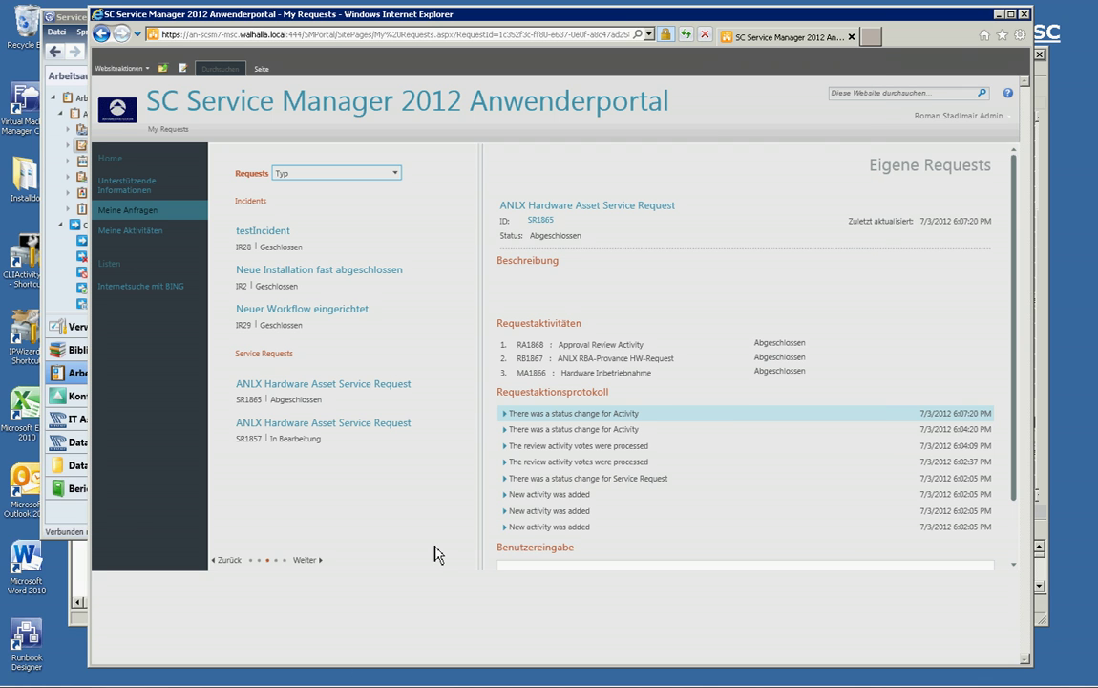